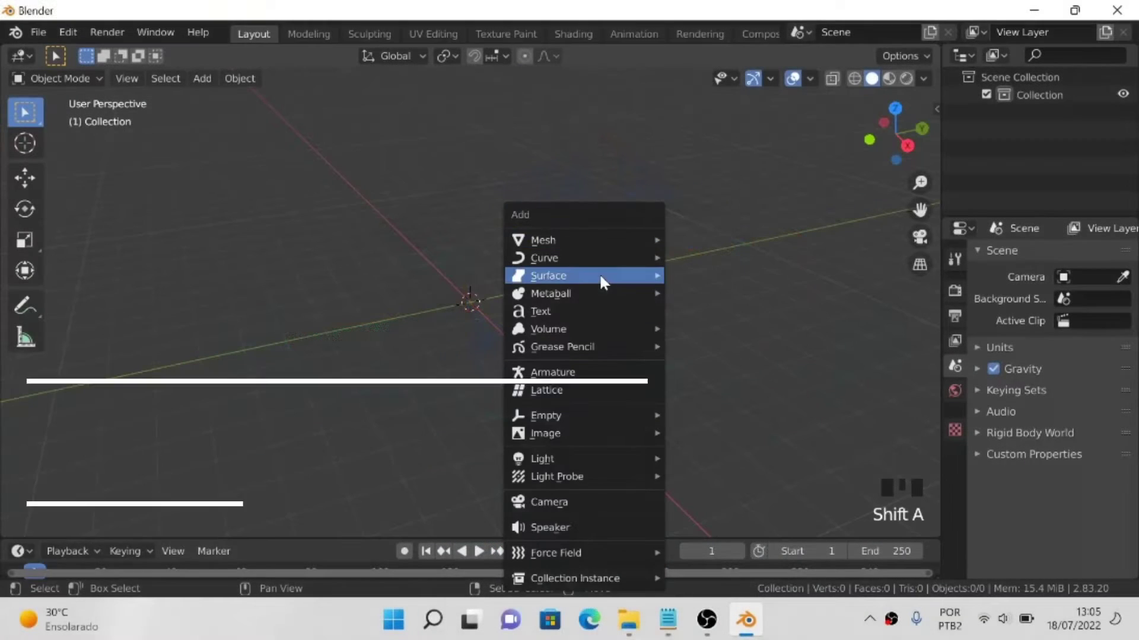
# Add a cube and scale it into a flat box, about 1.27 along X, 2.74 along Y and 0.6 along Z
pyautogui.moveTo(617, 238)
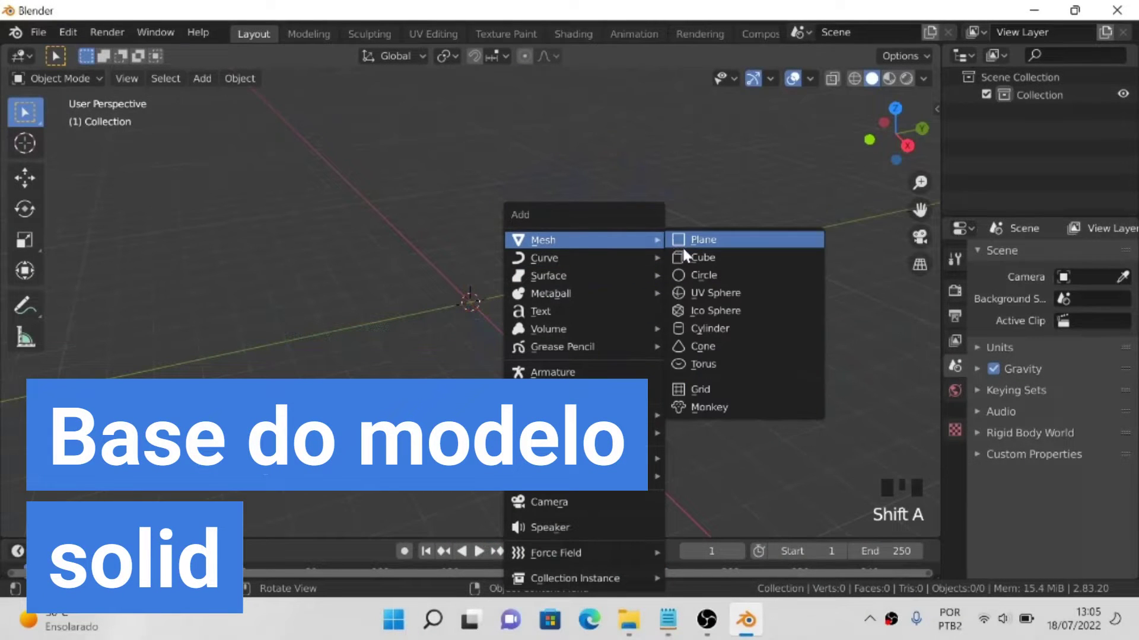
pyautogui.click(686, 259)
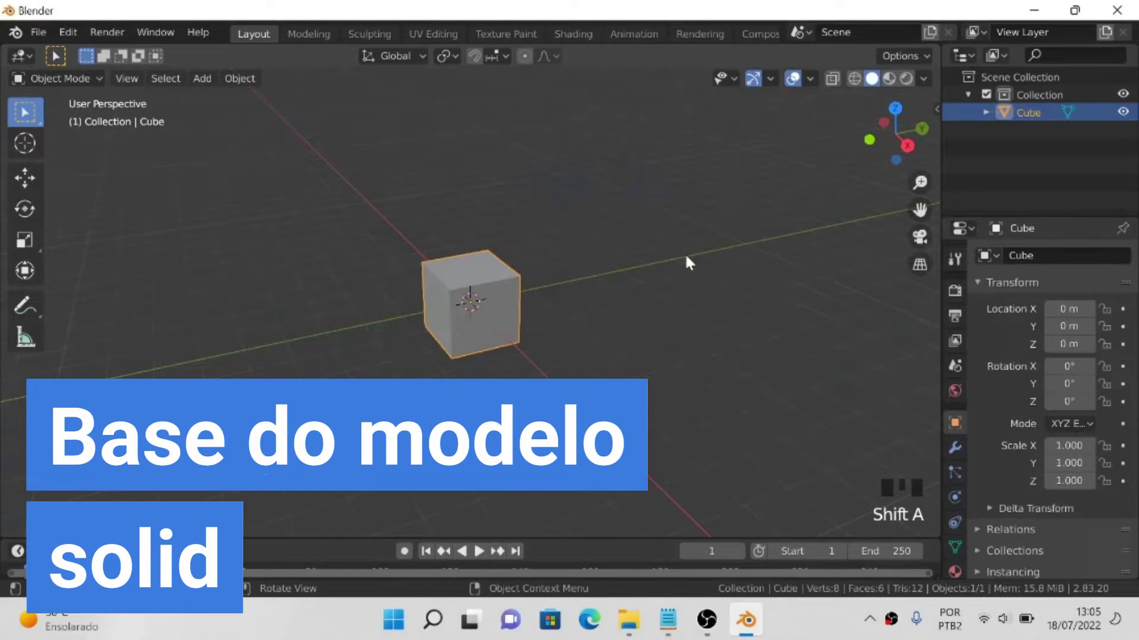
pyautogui.press('s')
pyautogui.press('z')
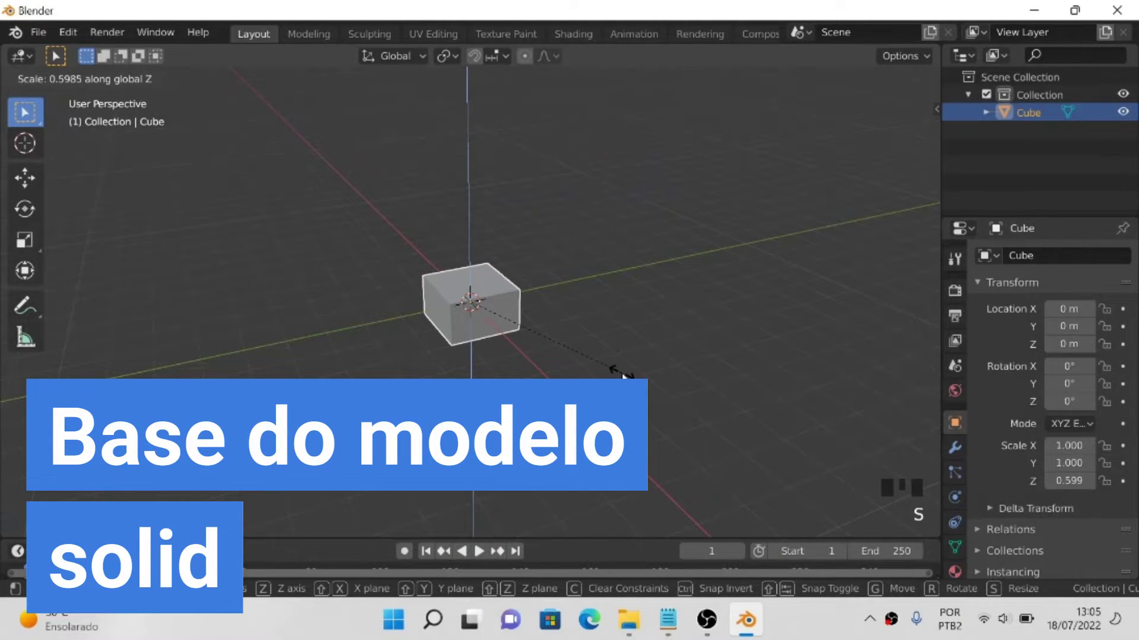
pyautogui.click(620, 372)
pyautogui.press('s')
pyautogui.press('y')
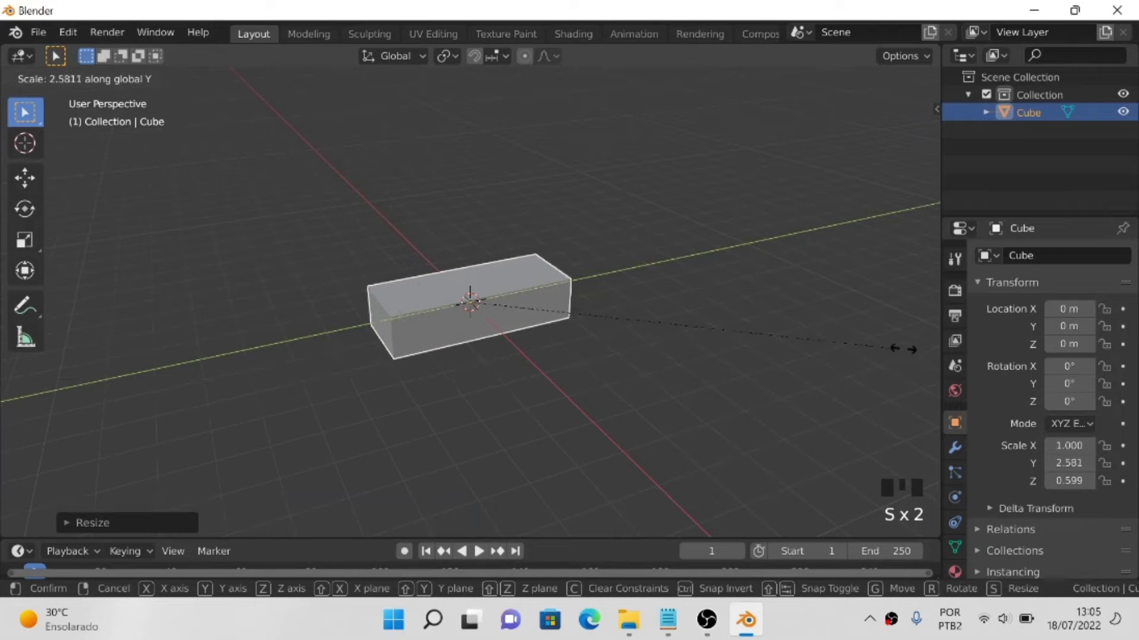
pyautogui.click(925, 343)
pyautogui.press('s')
pyautogui.press('x')
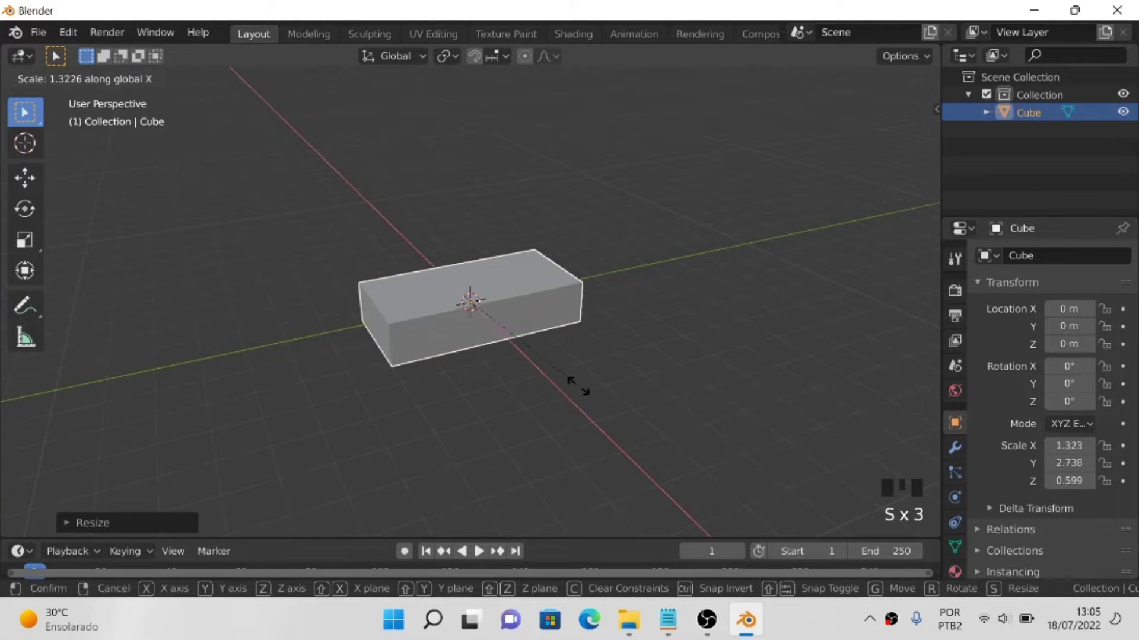
pyautogui.click(569, 375)
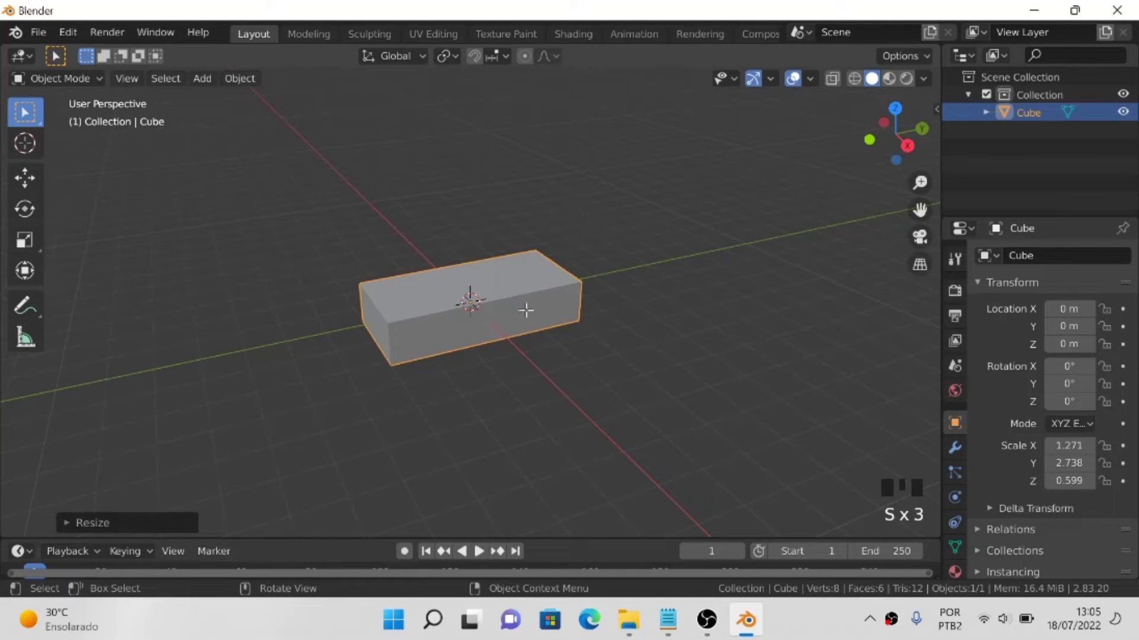
# Cut the box's mesh with four evenly spaced loops across its length and one horizontal loop at mid-height
pyautogui.press('Tab')
pyautogui.scroll(1, 493, 297)
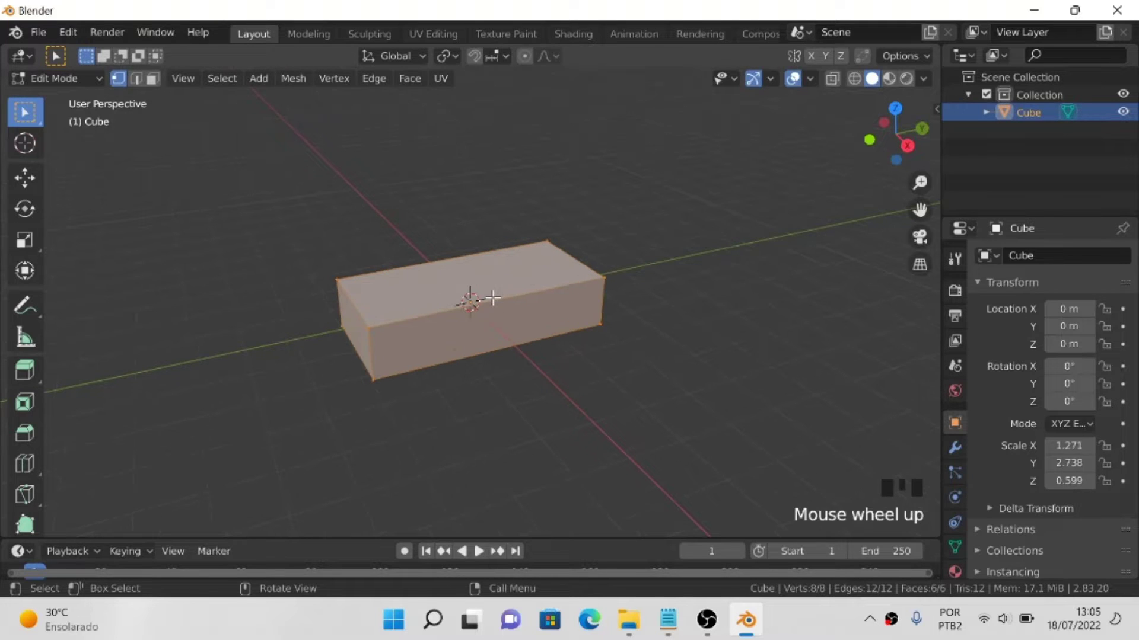
pyautogui.hotkey('ctrl', 'r')
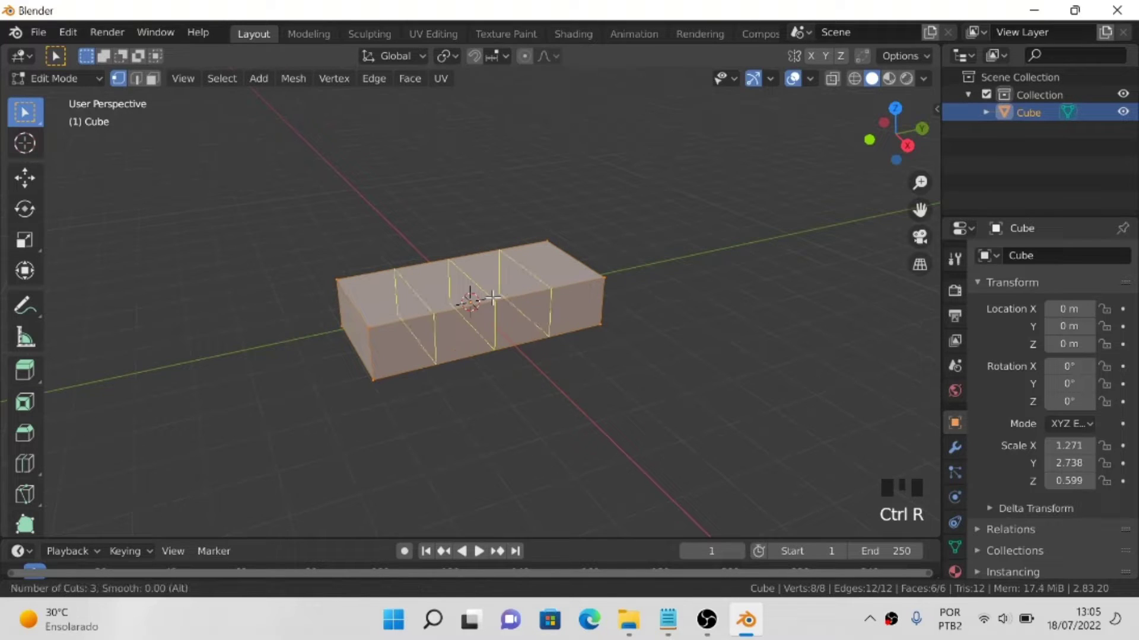
pyautogui.scroll(1, 493, 298)
pyautogui.click(492, 297)
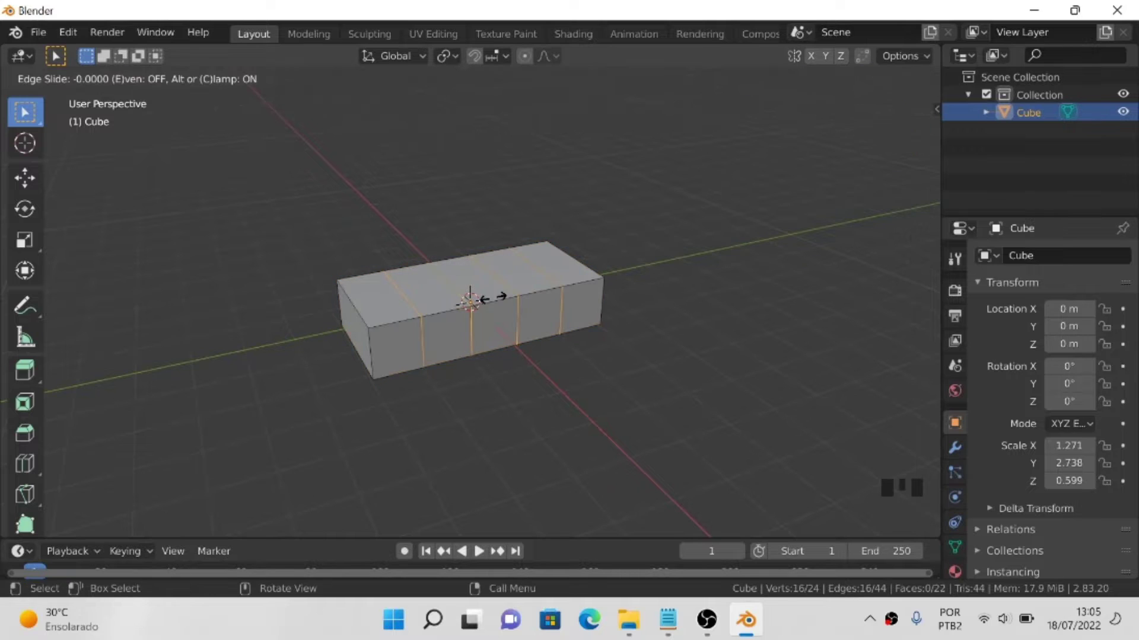
pyautogui.click(493, 297)
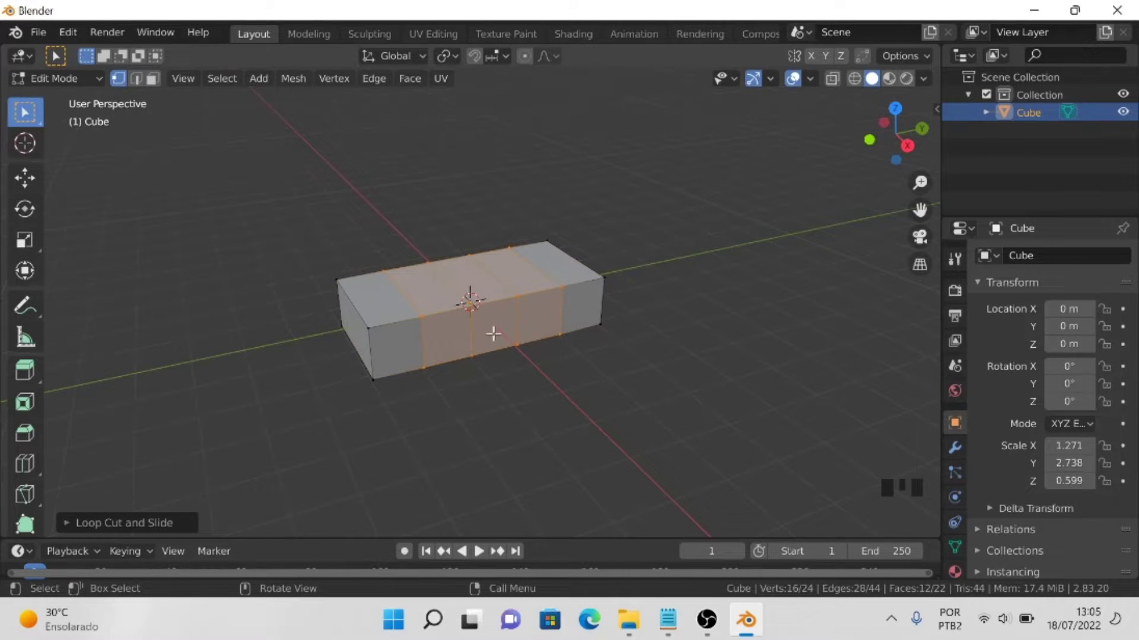
pyautogui.hotkey('ctrl', 'r')
pyautogui.click(453, 334)
pyautogui.click(452, 330)
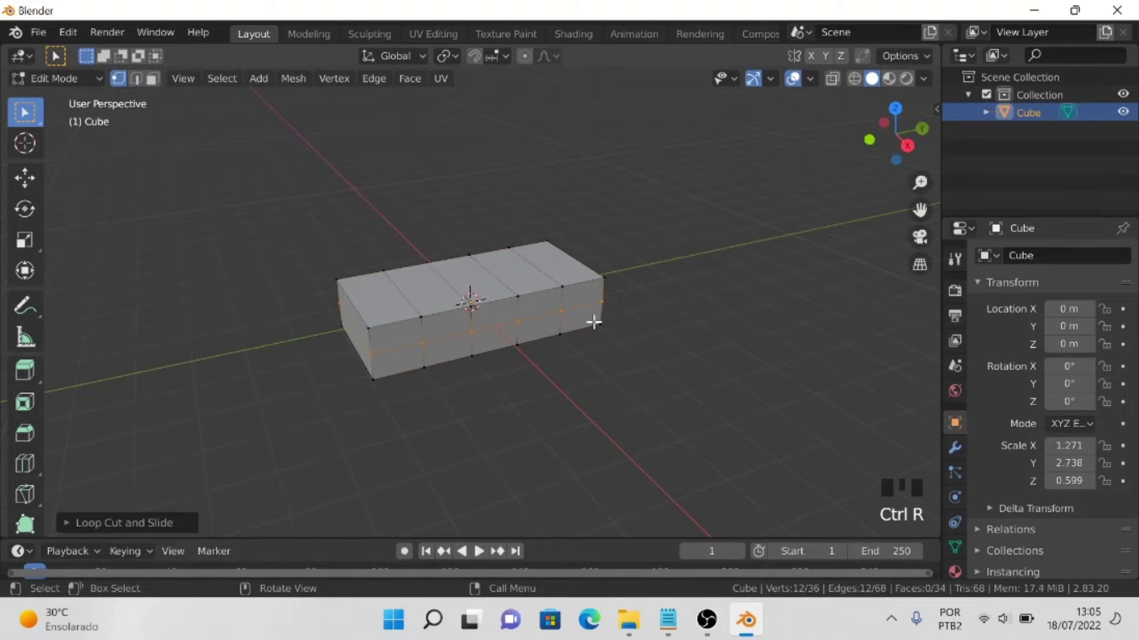
# Add a Subdivision Surface modifier to the box and set its viewport subdivisions to 2
pyautogui.click(955, 448)
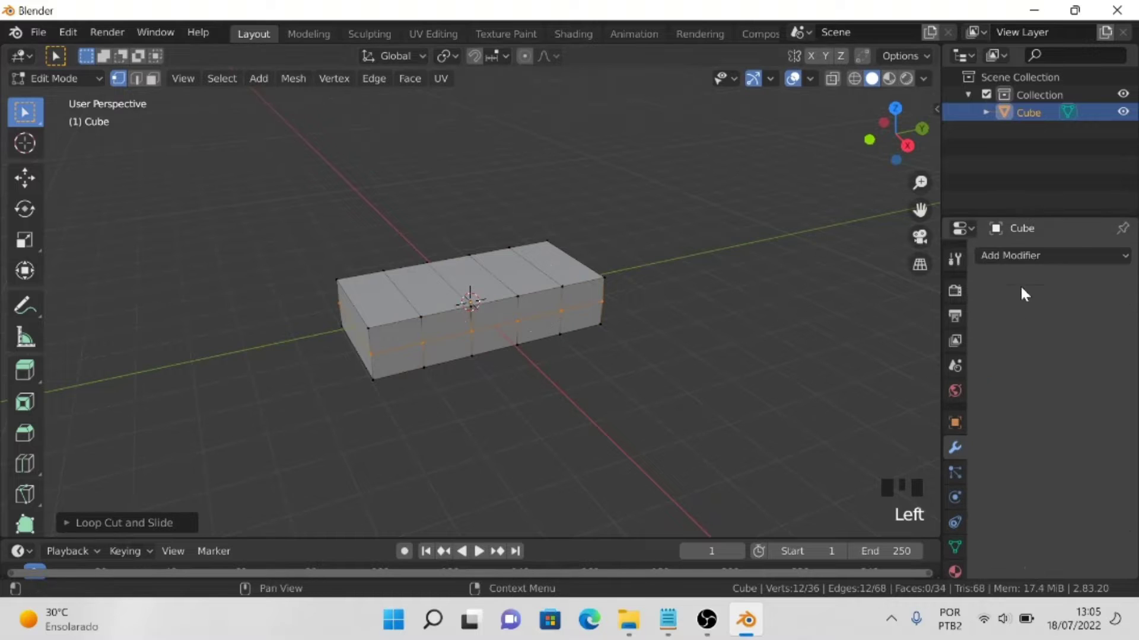
pyautogui.click(1020, 258)
pyautogui.click(788, 539)
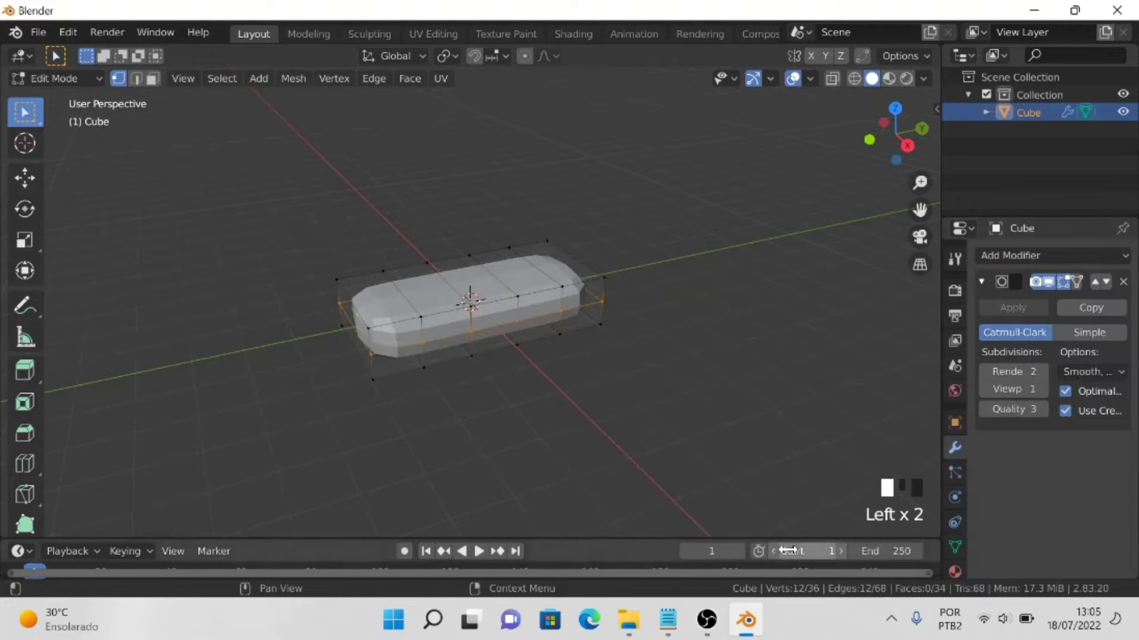
pyautogui.click(1041, 390)
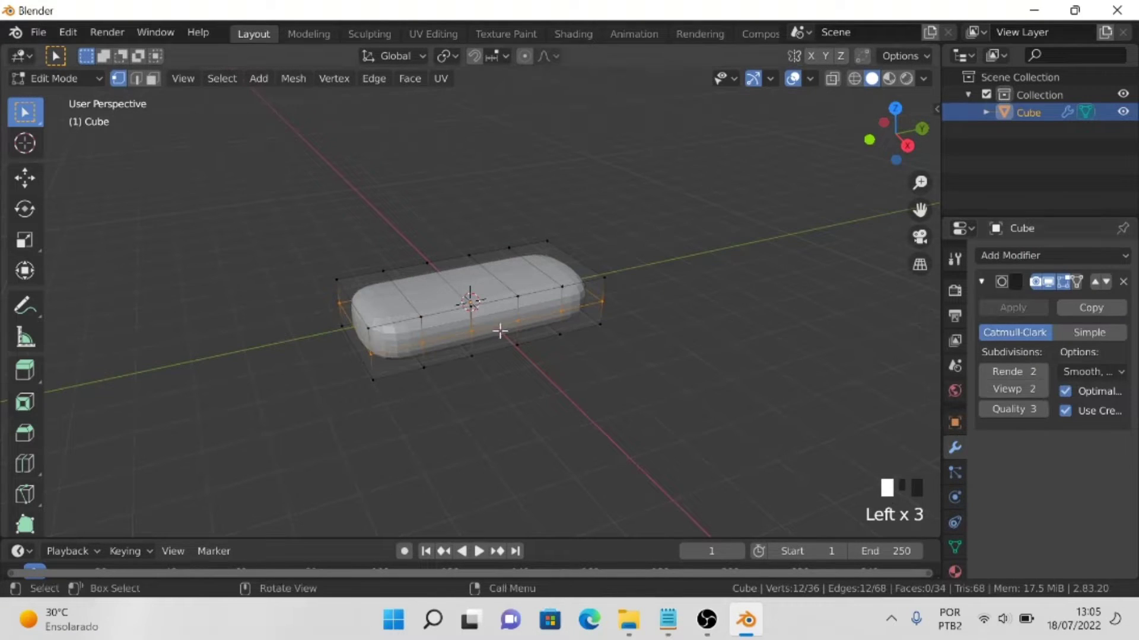
# Scale the whole mesh up slightly along Y and X and more strongly along Z
pyautogui.press('a')
pyautogui.press('s')
pyautogui.press('y')
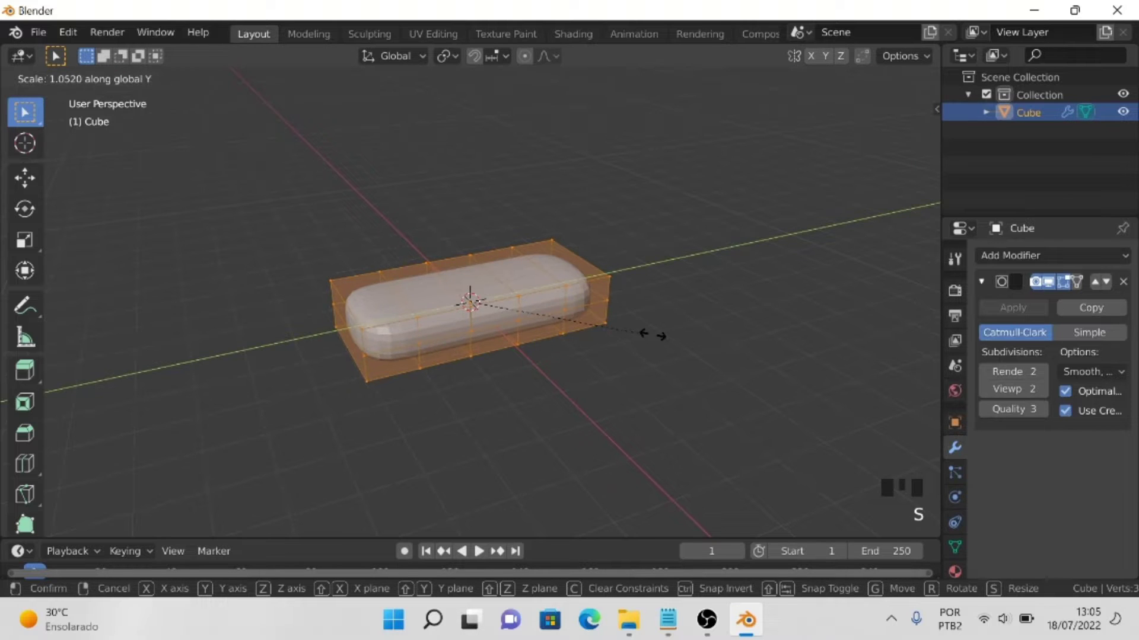
pyautogui.click(670, 333)
pyautogui.press('s')
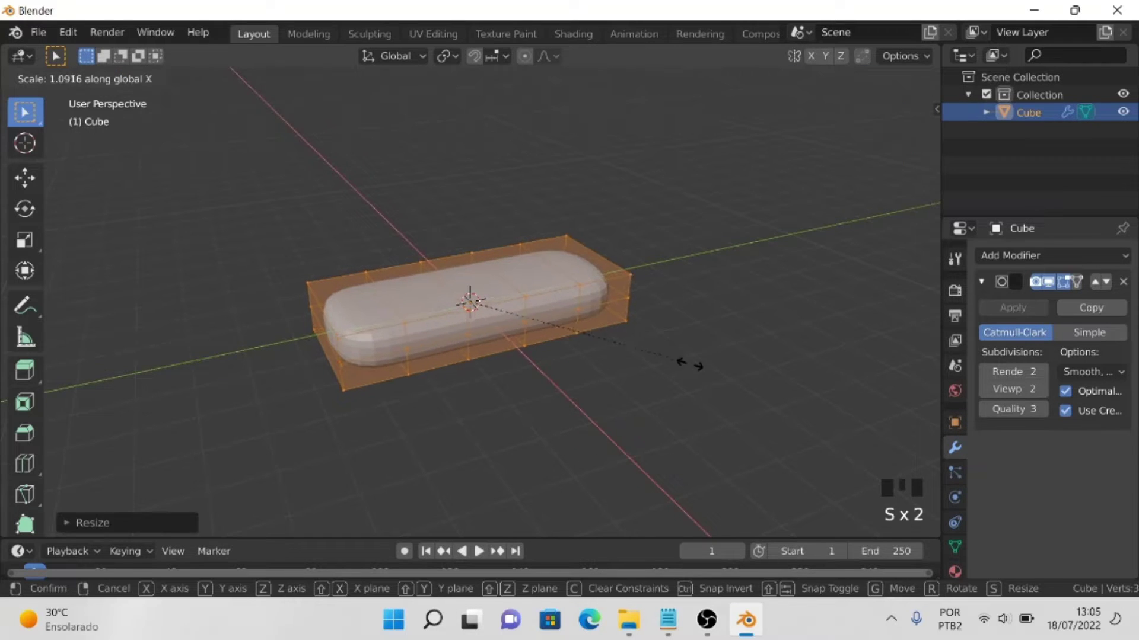
pyautogui.click(707, 381)
pyautogui.press('s')
pyautogui.press('z')
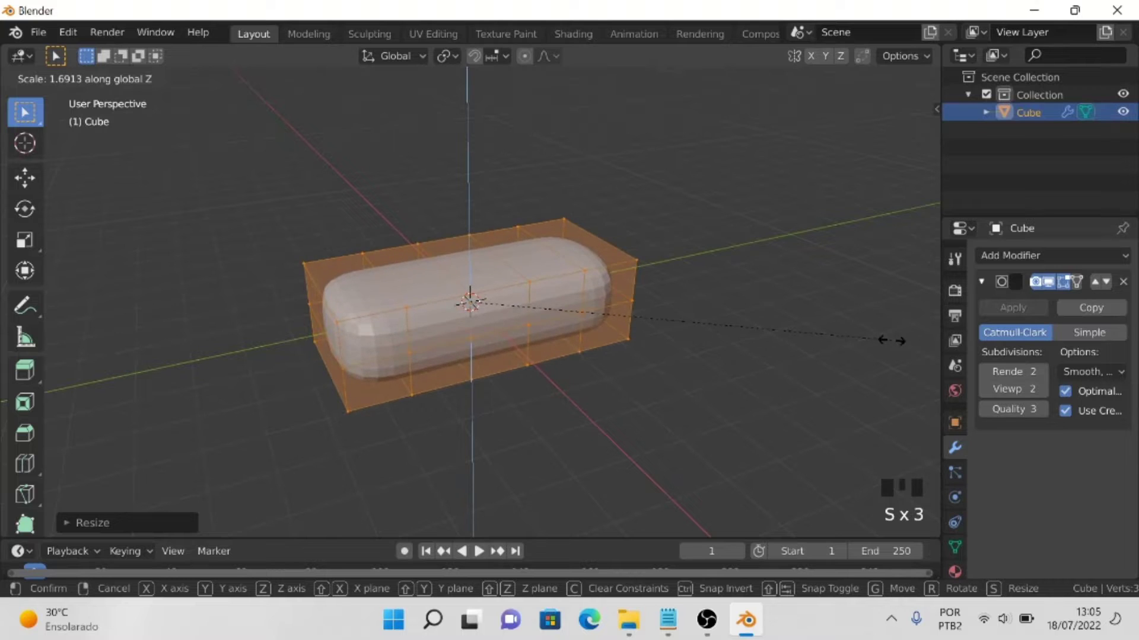
pyautogui.click(869, 330)
pyautogui.press('Tab')
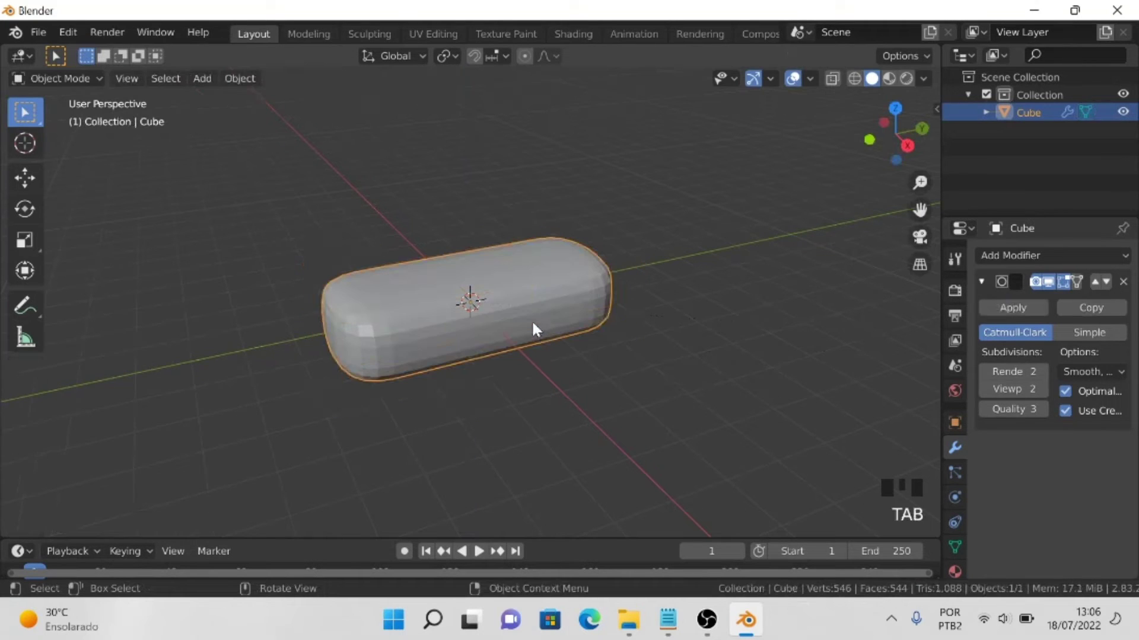
# Delete the five faces on the top of the box to open it
pyautogui.press('Tab')
pyautogui.press('3')
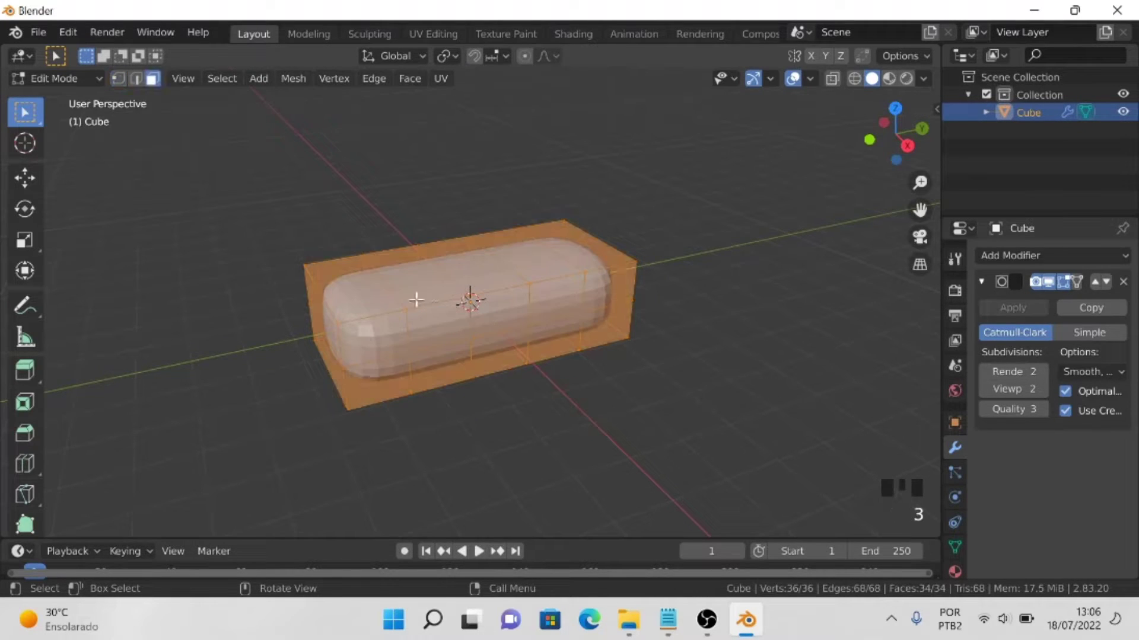
pyautogui.click(371, 305)
pyautogui.keyDown('shift'); pyautogui.click(424, 288); pyautogui.keyUp('shift')
pyautogui.keyDown('shift'); pyautogui.click(486, 276); pyautogui.keyUp('shift')
pyautogui.keyDown('shift'); pyautogui.click(533, 253); pyautogui.keyUp('shift')
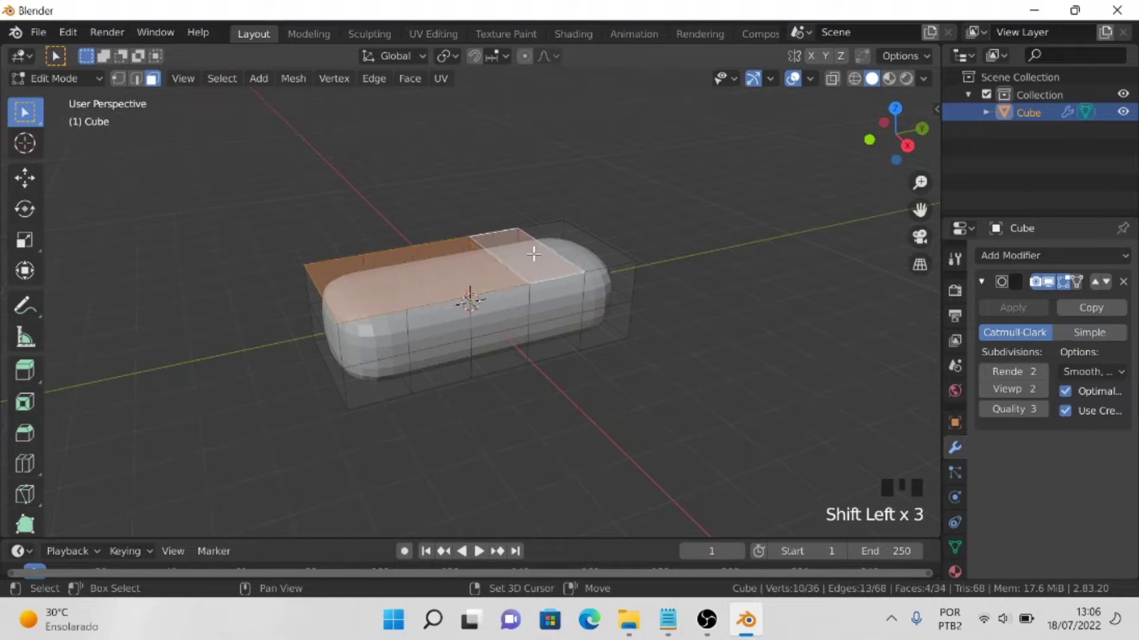
pyautogui.keyDown('shift'); pyautogui.click(567, 252); pyautogui.keyUp('shift')
pyautogui.press('Delete')
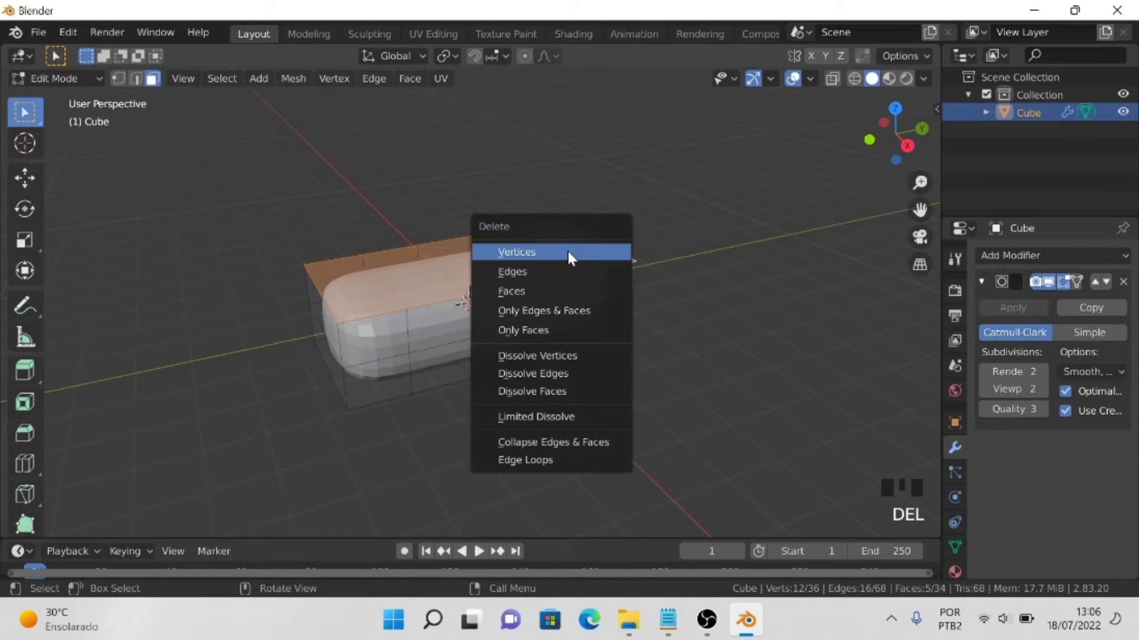
pyautogui.click(525, 291)
# In the right orthographic wireframe view, delete the upper-row vertices of the three columns towards positive Y
pyautogui.scroll(2, 526, 293)
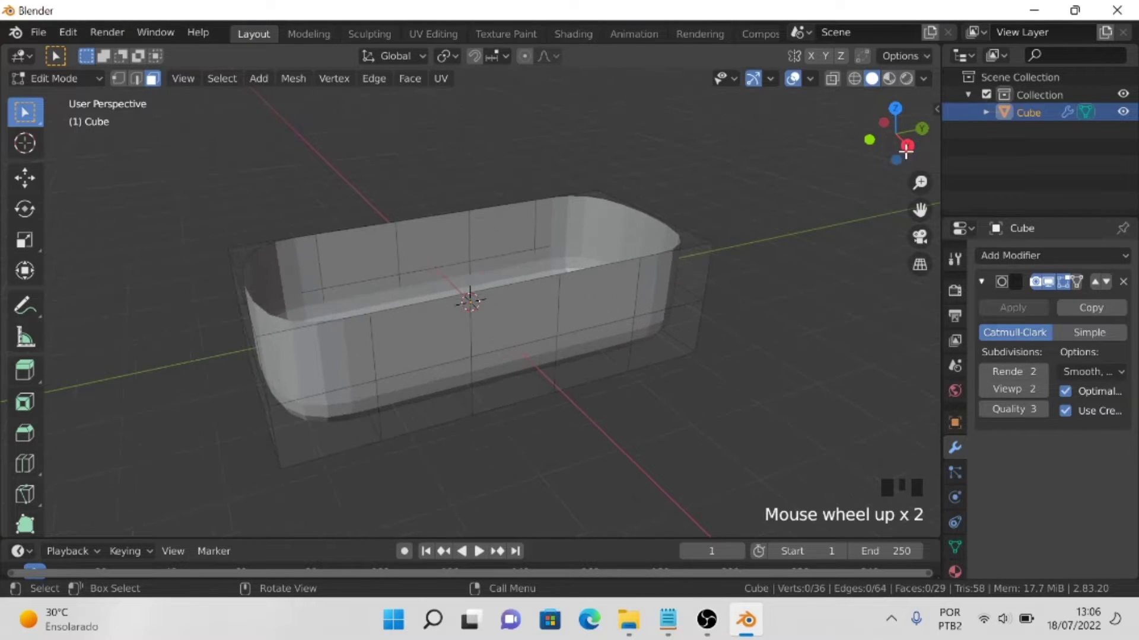
pyautogui.moveTo(905, 152); pyautogui.dragTo(919, 142)
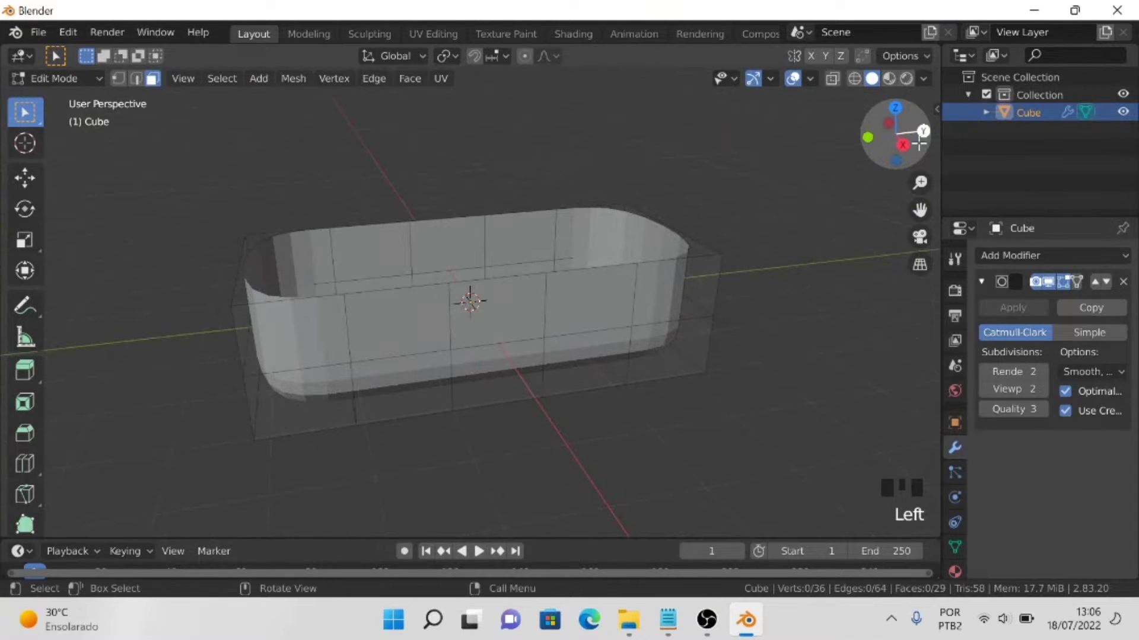
pyautogui.click(901, 144)
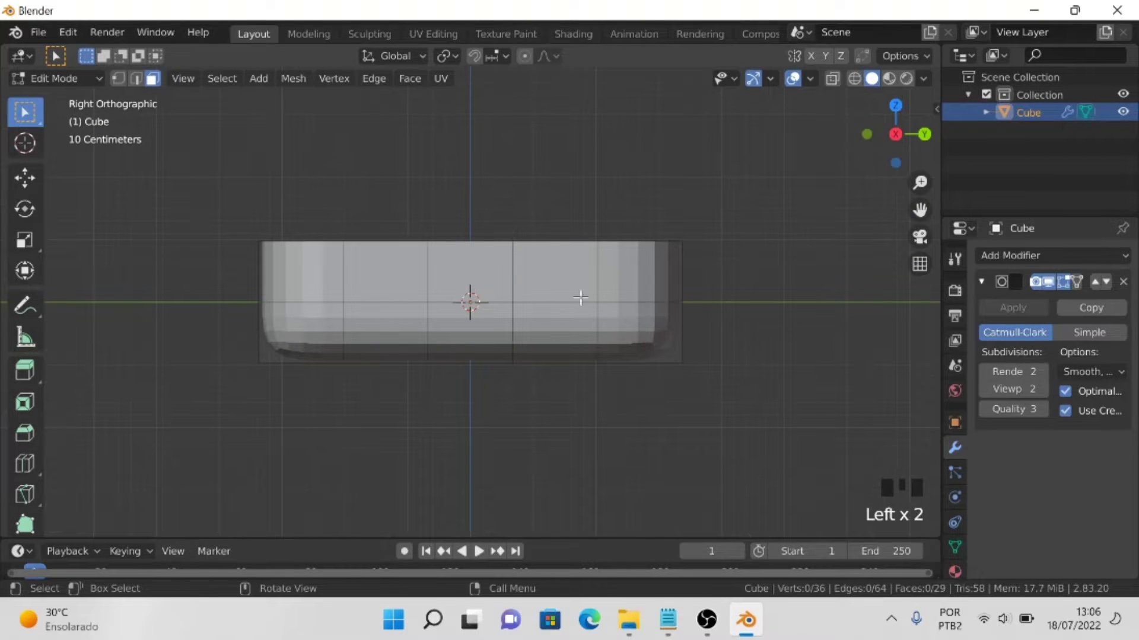
pyautogui.hotkey('ctrl', 'r')
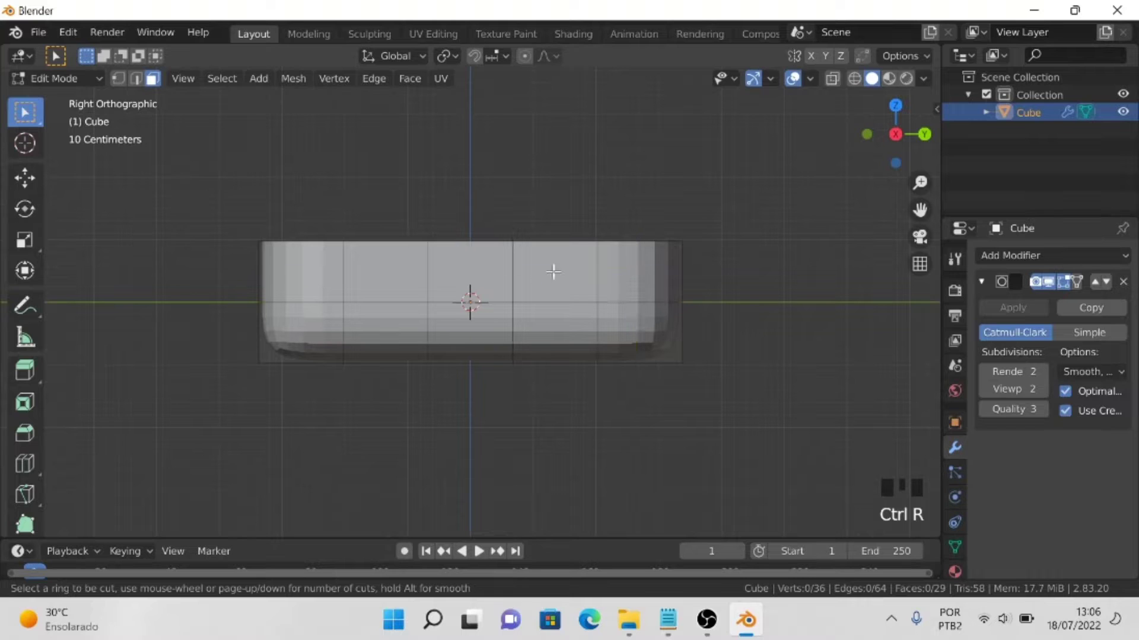
pyautogui.press('Escape')
pyautogui.press('z')
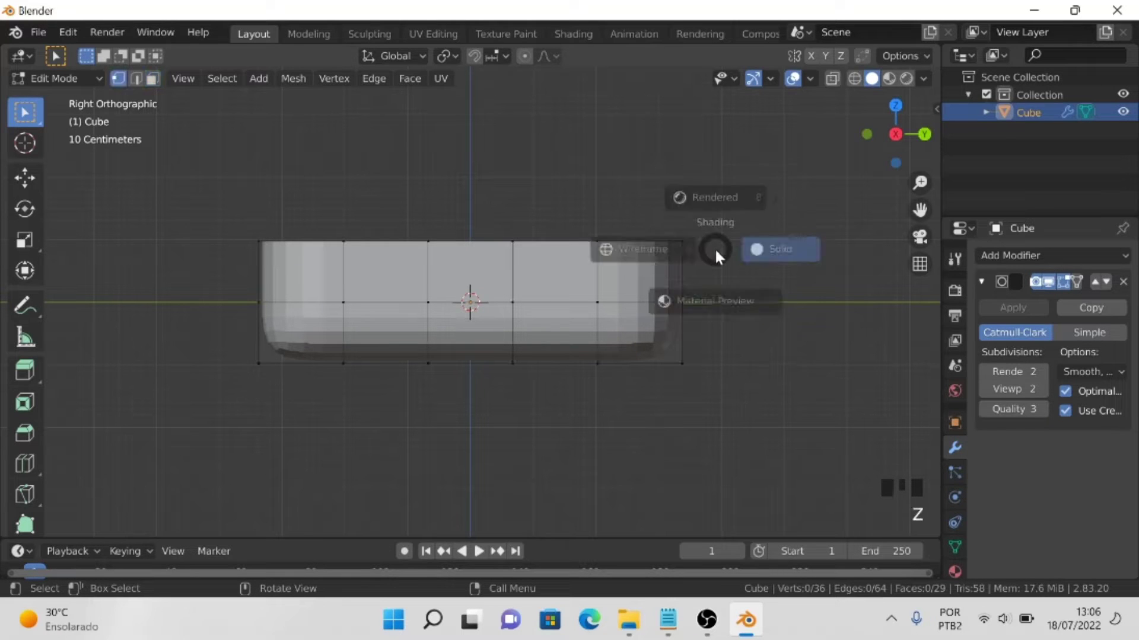
pyautogui.click(570, 246)
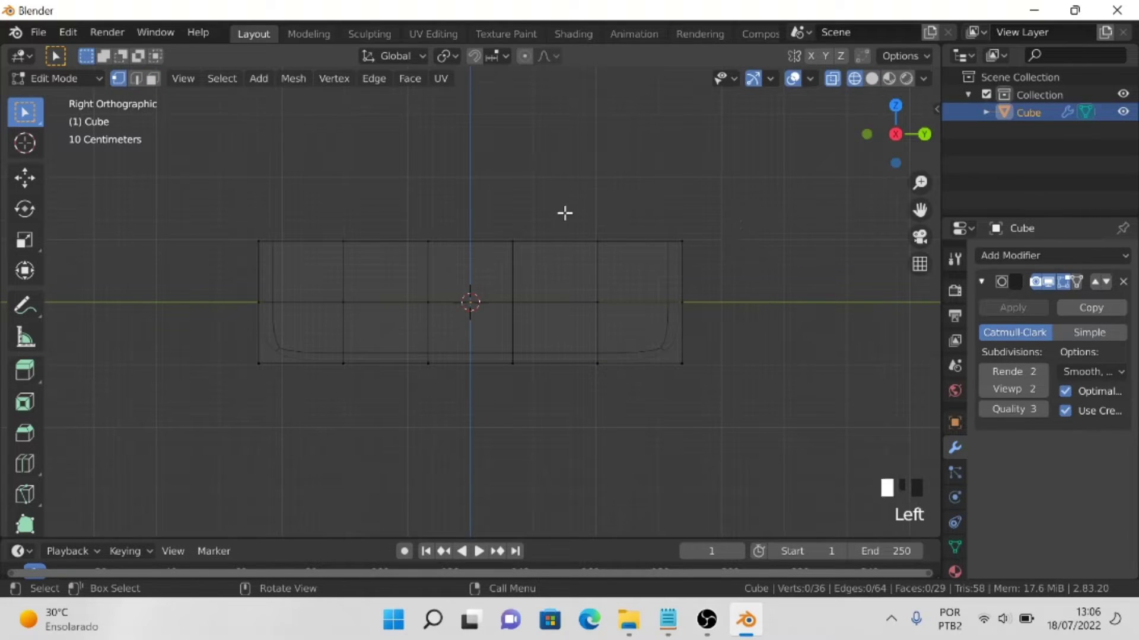
pyautogui.moveTo(755, 183); pyautogui.dragTo(483, 279)
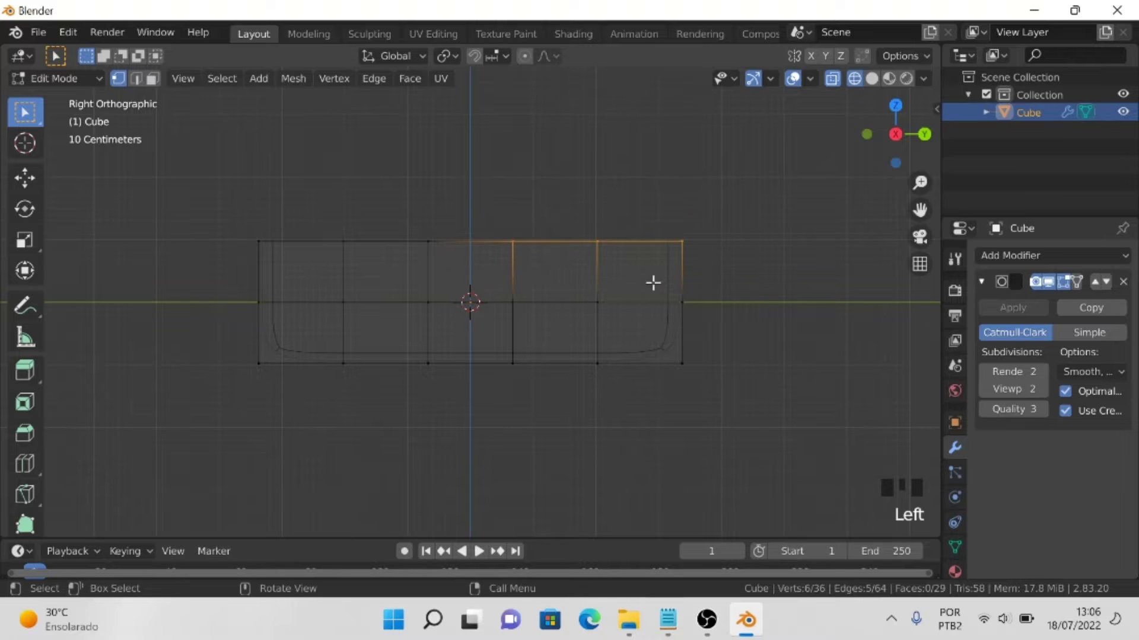
pyautogui.press('Delete')
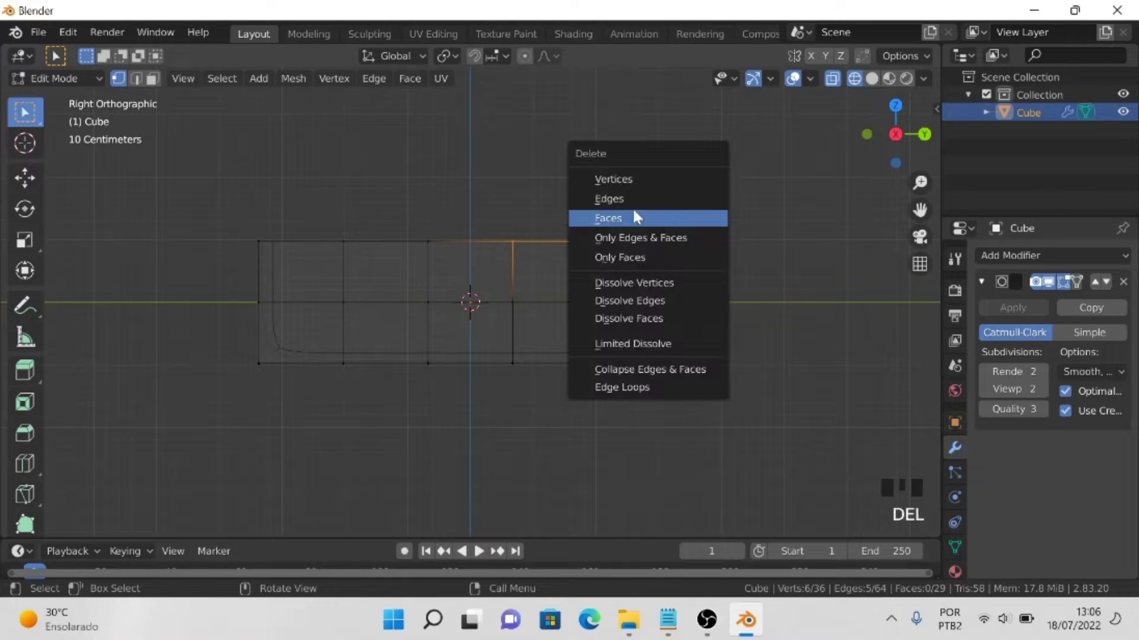
pyautogui.click(611, 181)
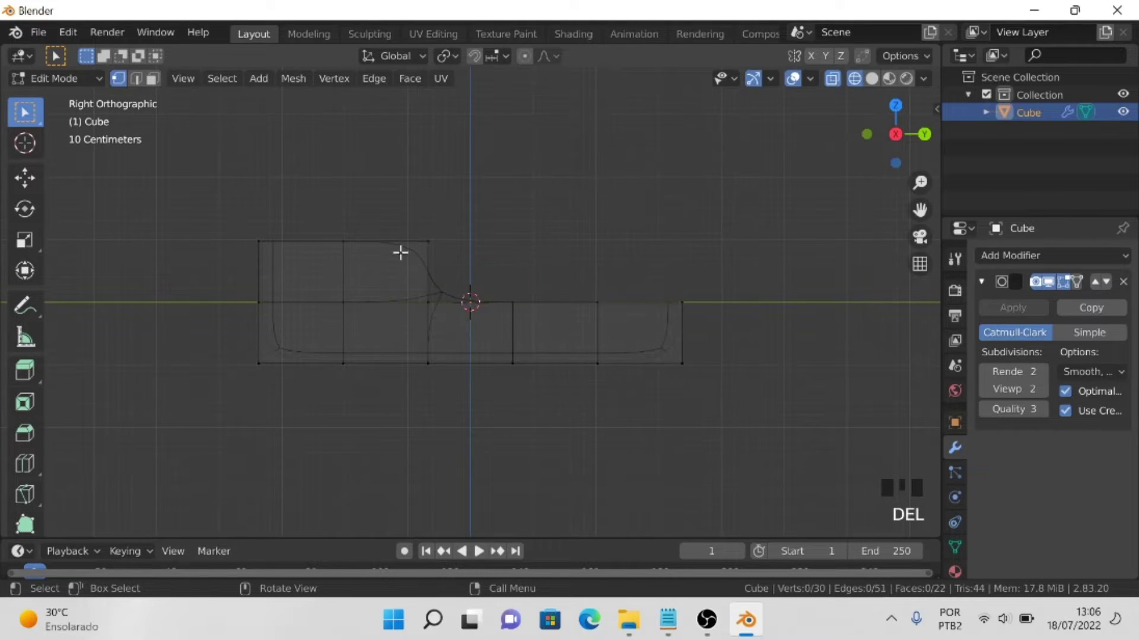
# Add a vertical loop cut to the last section at the positive Y end and slide it close to the end
pyautogui.moveTo(869, 143); pyautogui.dragTo(898, 179)
pyautogui.click(902, 144)
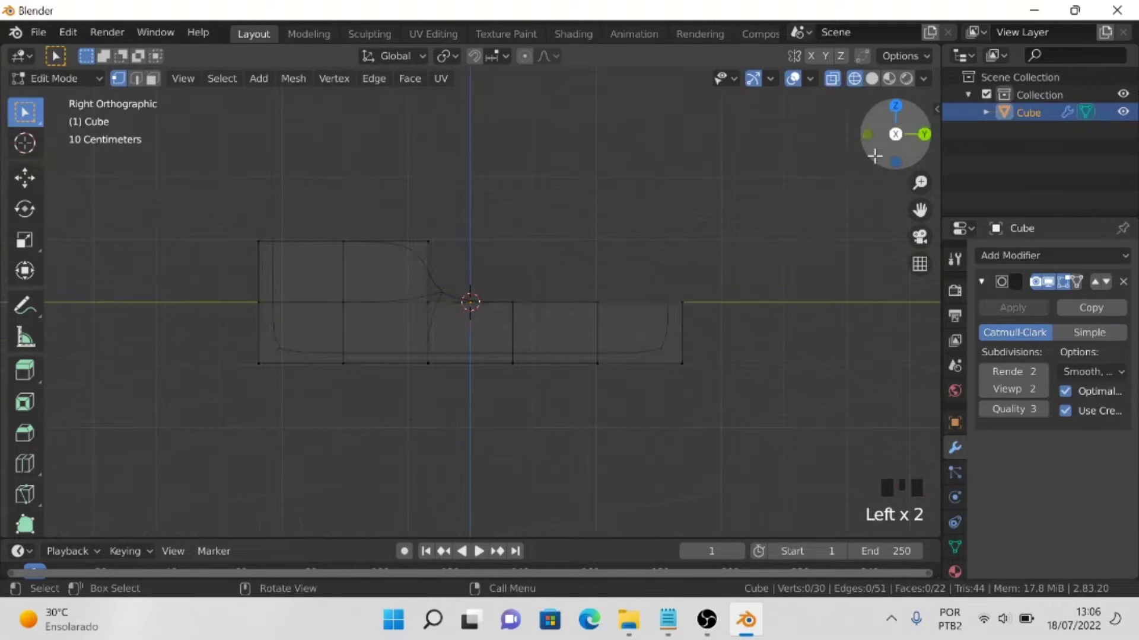
pyautogui.hotkey('ctrl', 'r')
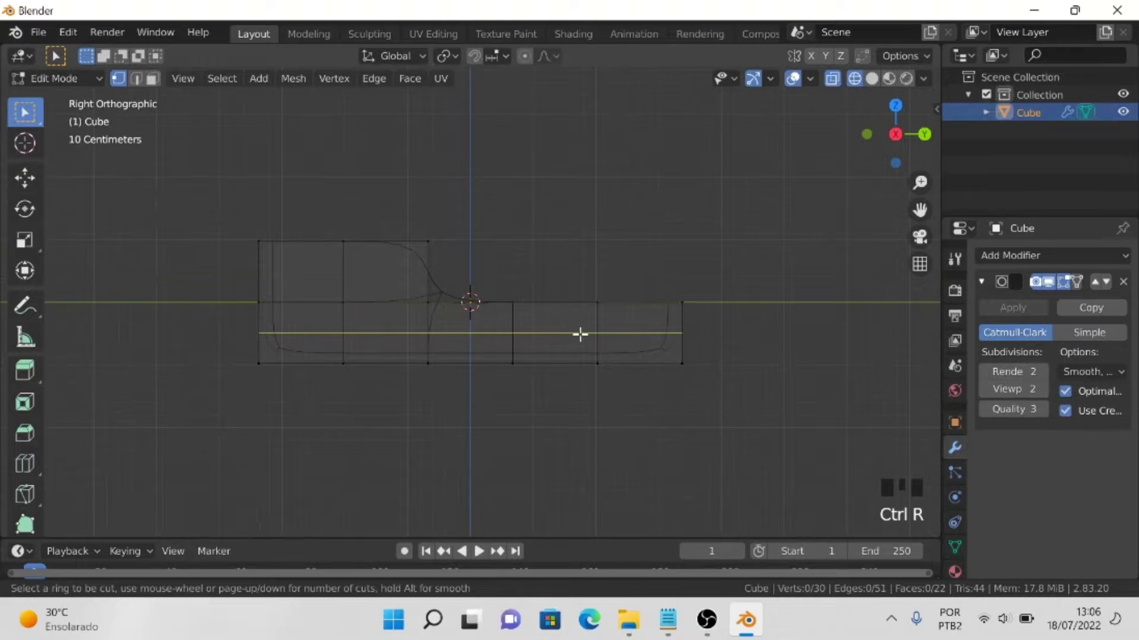
pyautogui.hotkey('ctrl', 'r')
pyautogui.click(625, 323)
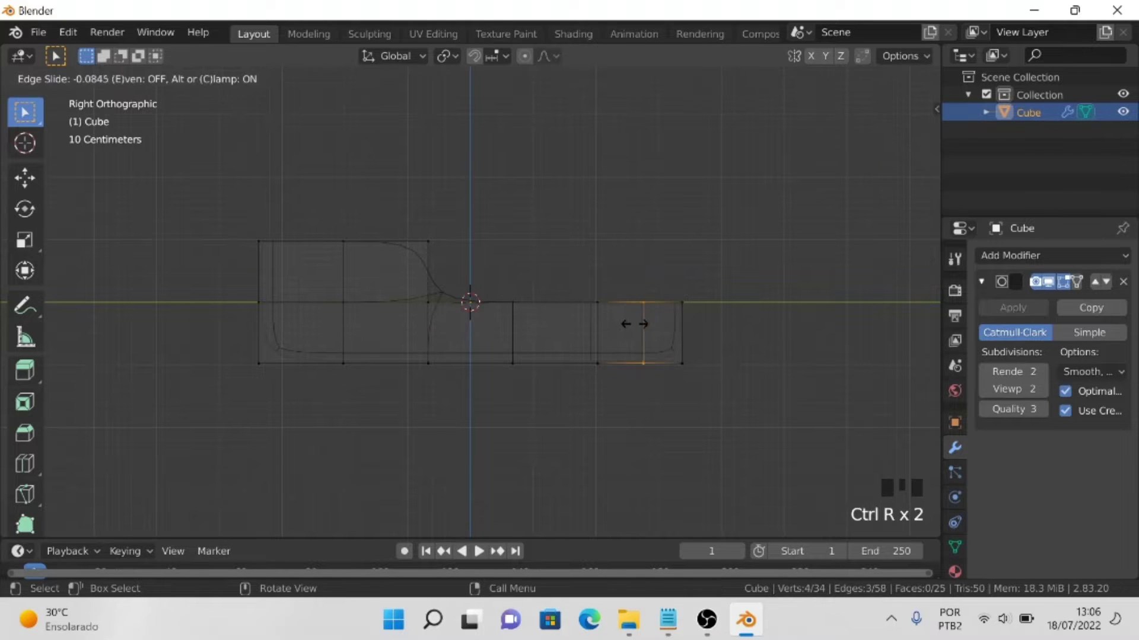
pyautogui.click(651, 324)
# Add a horizontal loop cut around the lower section and slide it slightly upward
pyautogui.hotkey('ctrl', 'r')
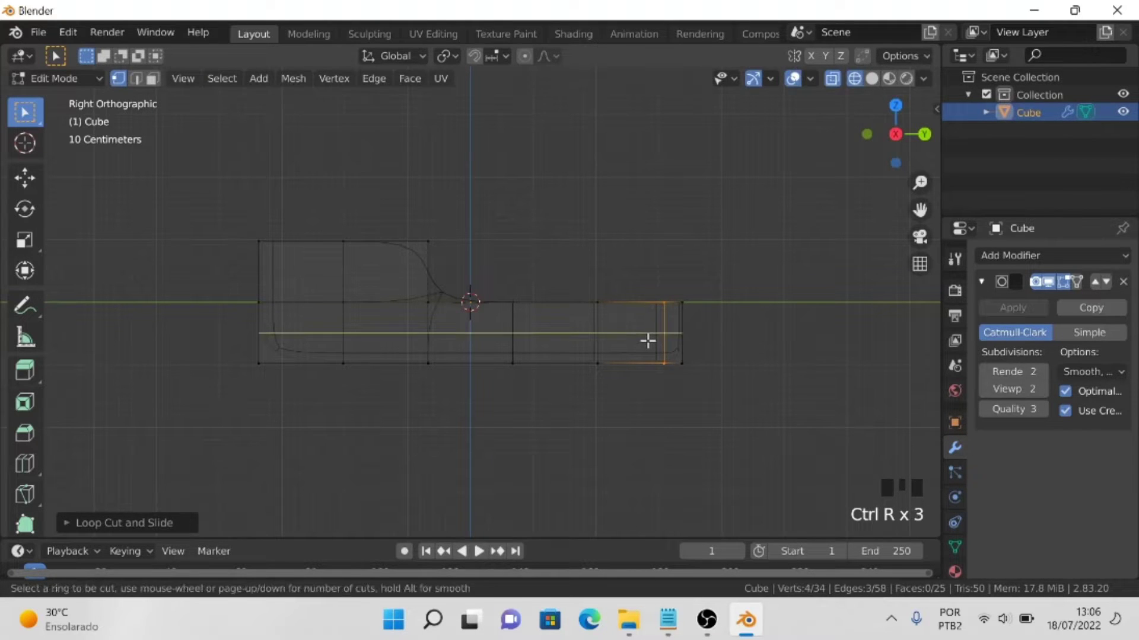
pyautogui.click(648, 341)
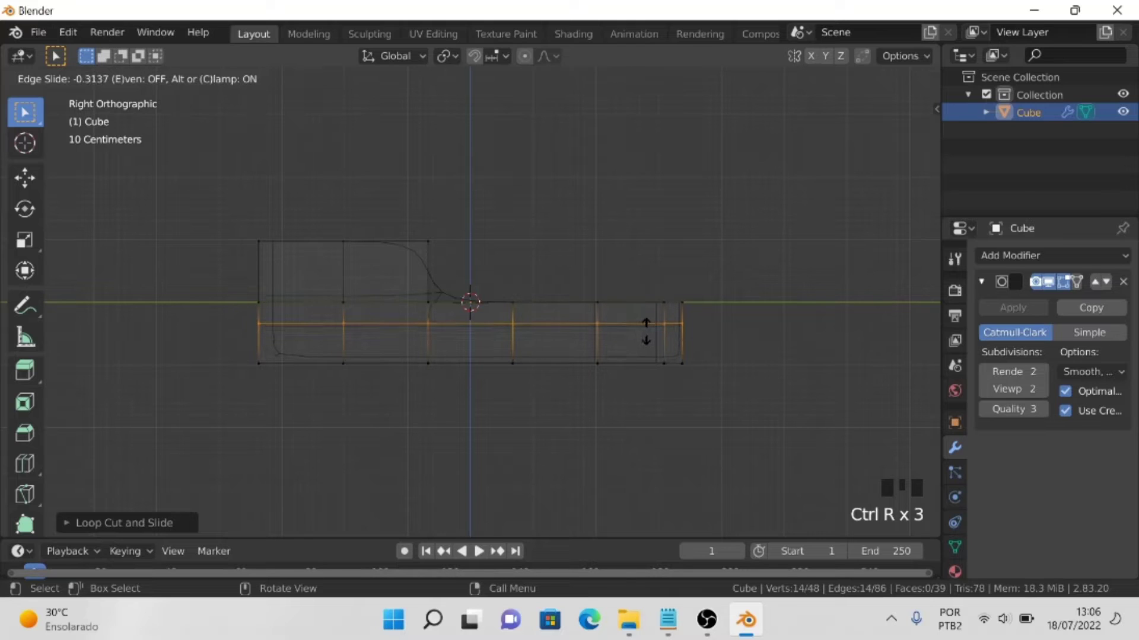
pyautogui.click(646, 330)
pyautogui.rightClick(732, 332)
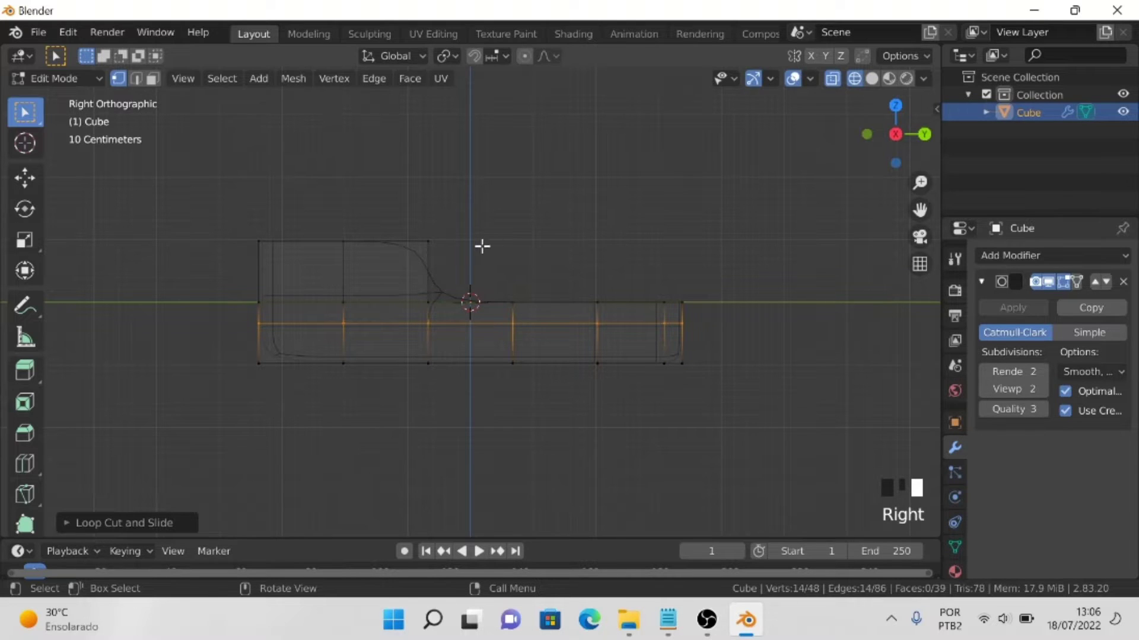
# Select the top row of vertices on the raised negative Y section and lower it about 0.4 m along Z
pyautogui.moveTo(239, 192); pyautogui.dragTo(468, 272)
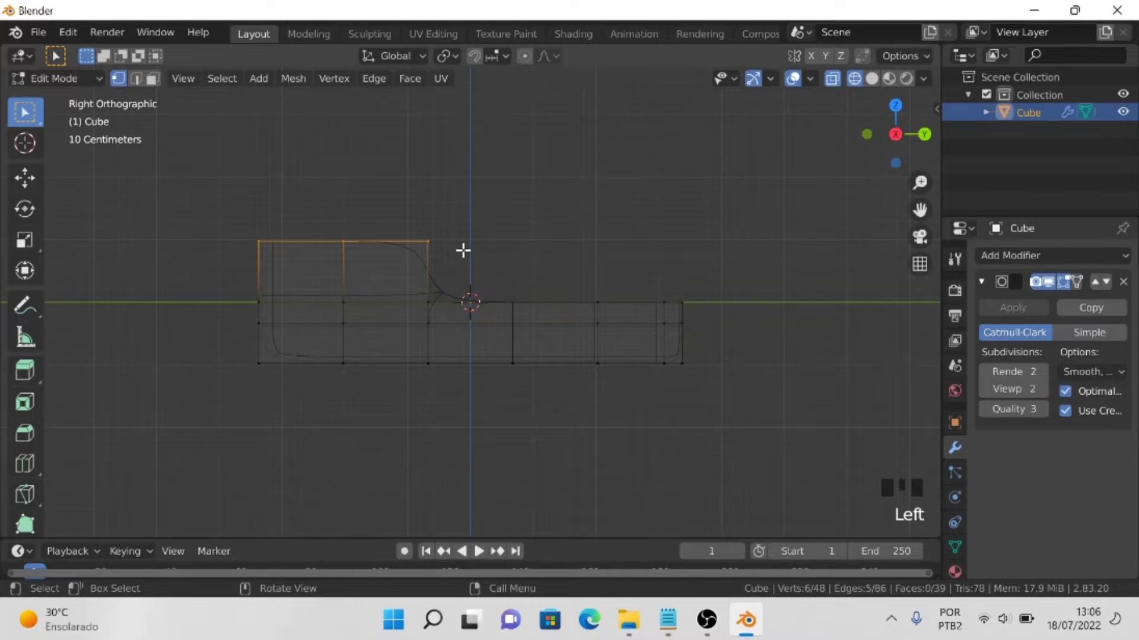
pyautogui.press('g')
pyautogui.press('z')
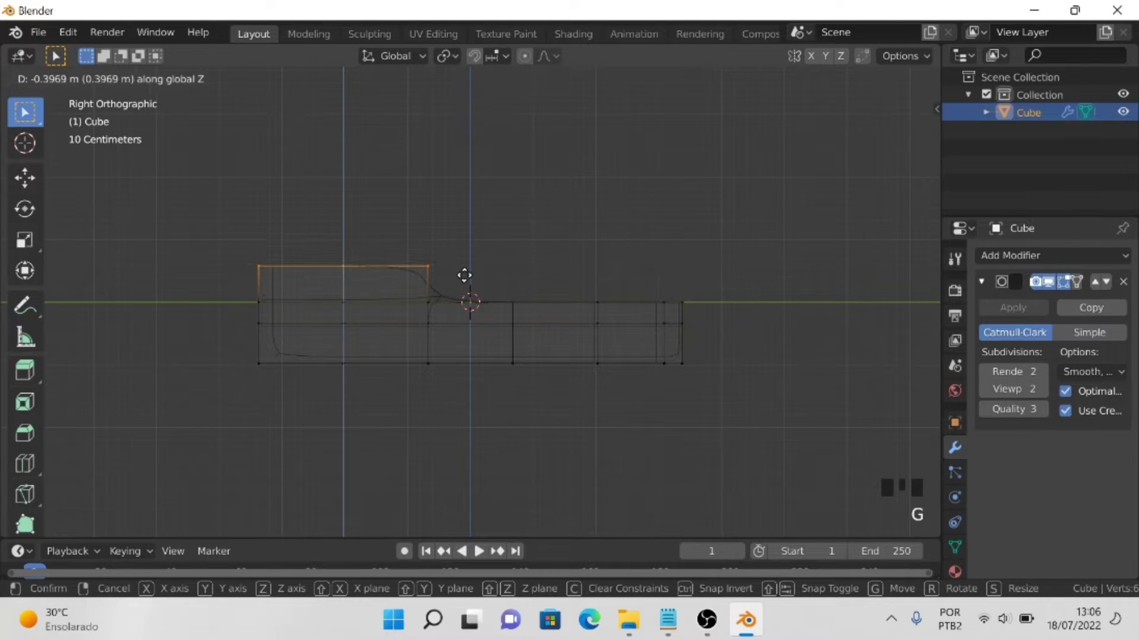
pyautogui.click(465, 275)
# Raise the top vertices at the negative Y end by about 0.51 m along Z
pyautogui.moveTo(220, 224); pyautogui.dragTo(299, 288)
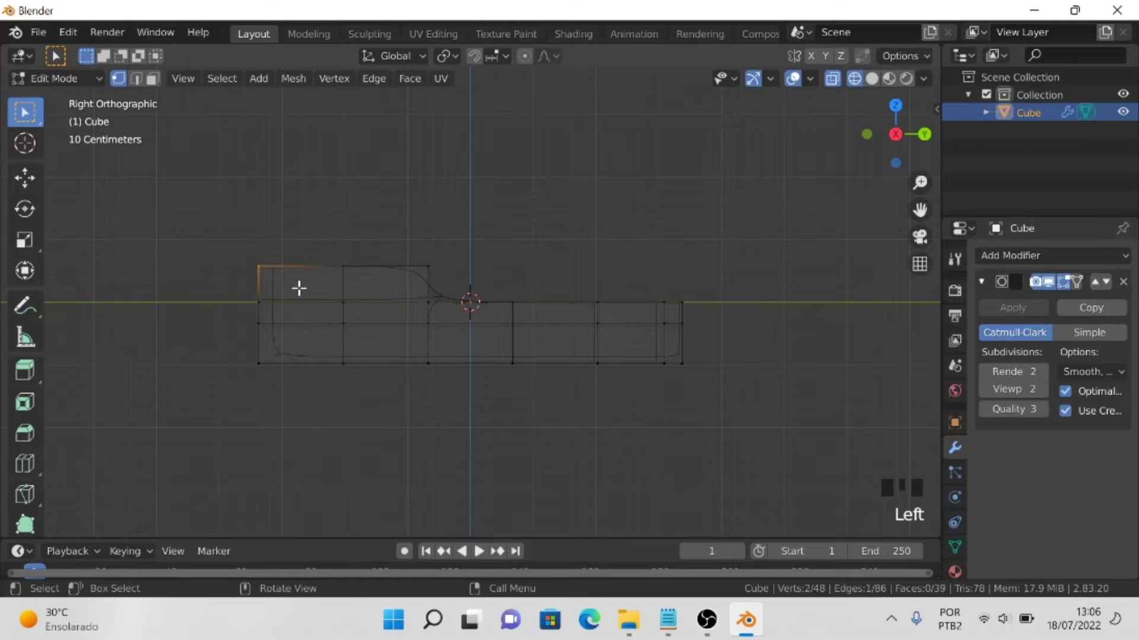
pyautogui.press('g')
pyautogui.press('z')
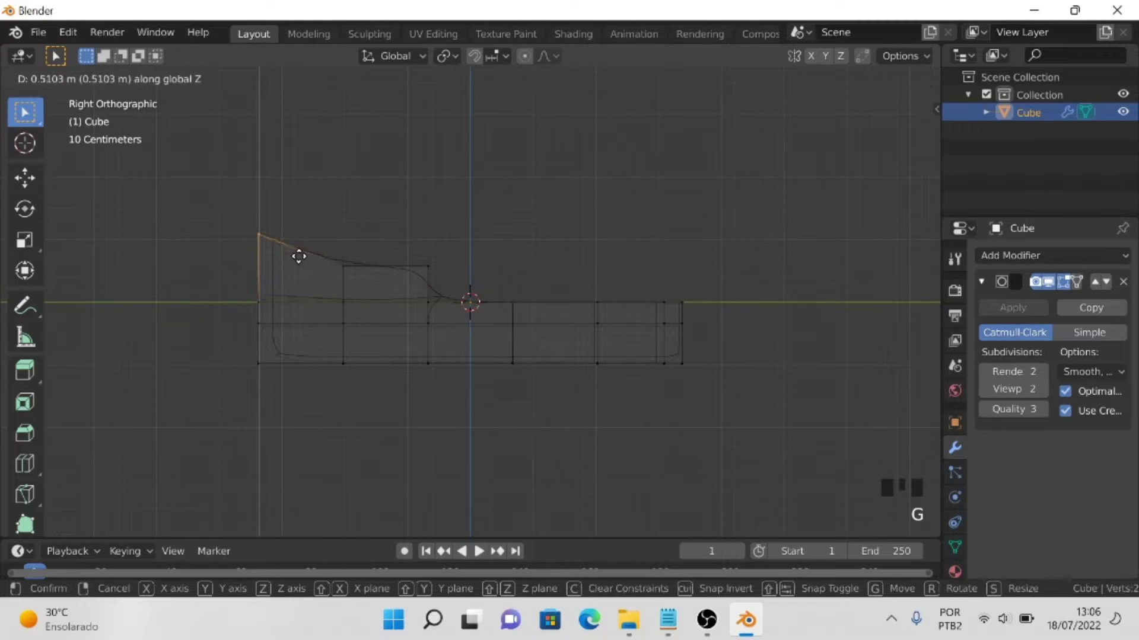
pyautogui.click(299, 256)
# Raise the top vertices of the second column from the negative Y end by about 0.22 m along Z, and inspect the solid shape
pyautogui.moveTo(309, 228); pyautogui.dragTo(369, 288)
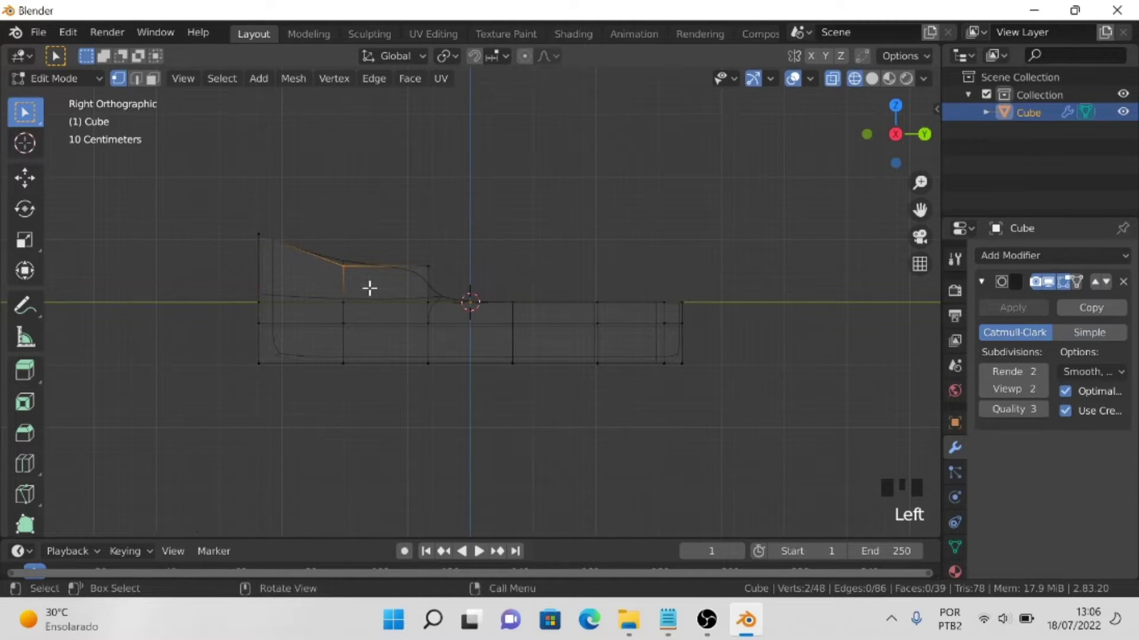
pyautogui.press('g')
pyautogui.press('z')
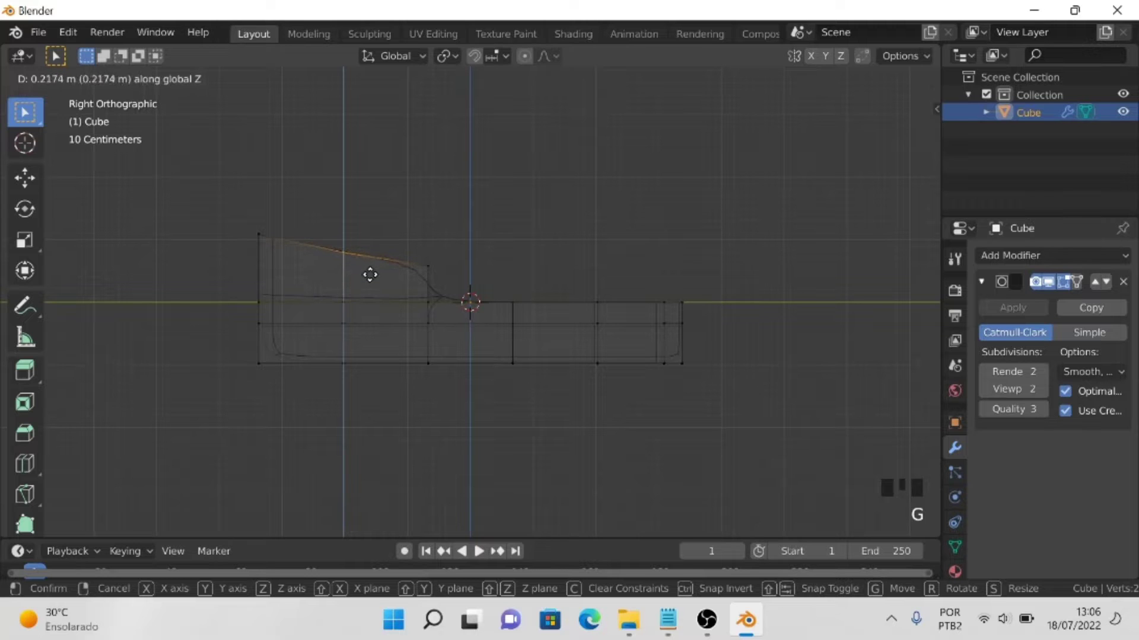
pyautogui.click(370, 274)
pyautogui.press('Tab')
pyautogui.press('z')
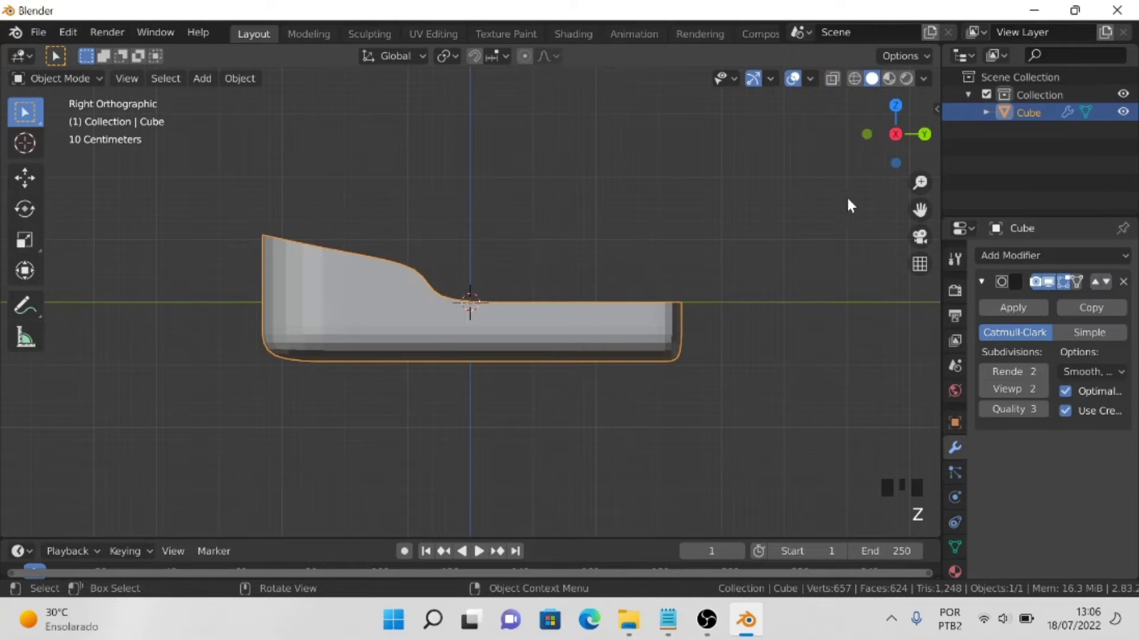
pyautogui.moveTo(893, 140); pyautogui.dragTo(770, 153)
# In the right orthographic wireframe view, select the new horizontal loop in the lower section and fill it with a face
pyautogui.press('Tab')
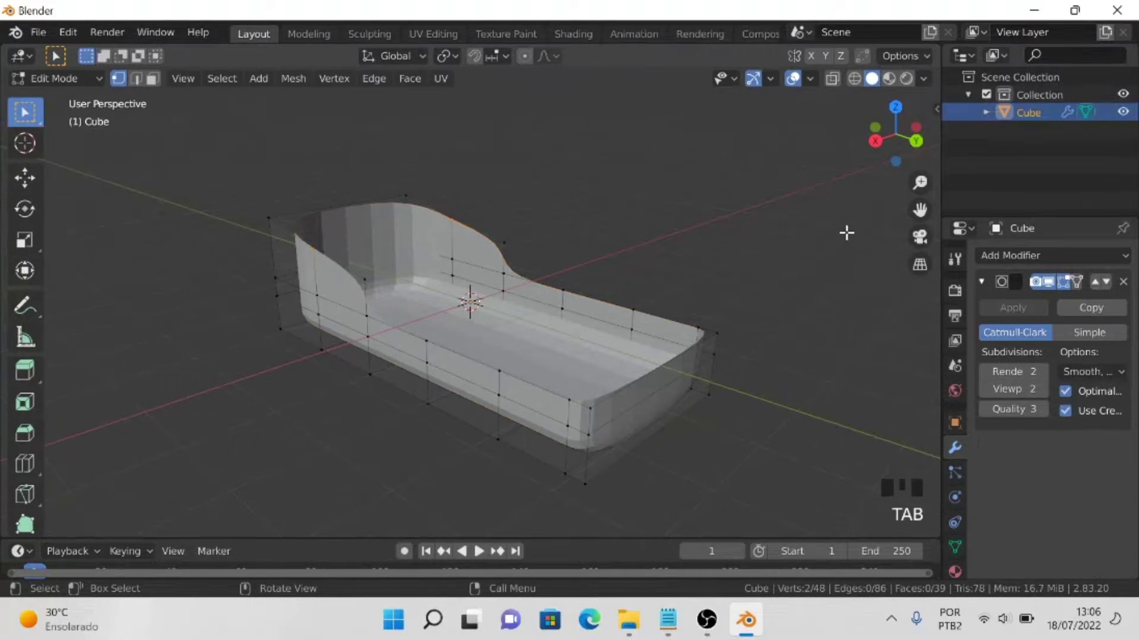
pyautogui.click(875, 140)
pyautogui.press('z')
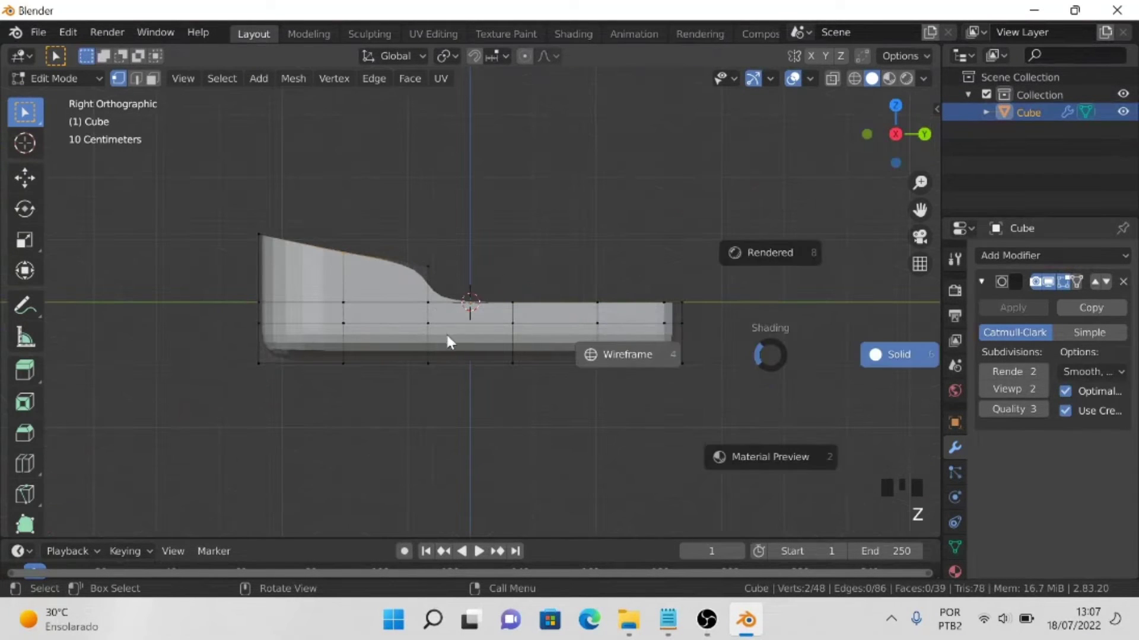
pyautogui.moveTo(217, 339); pyautogui.dragTo(726, 315)
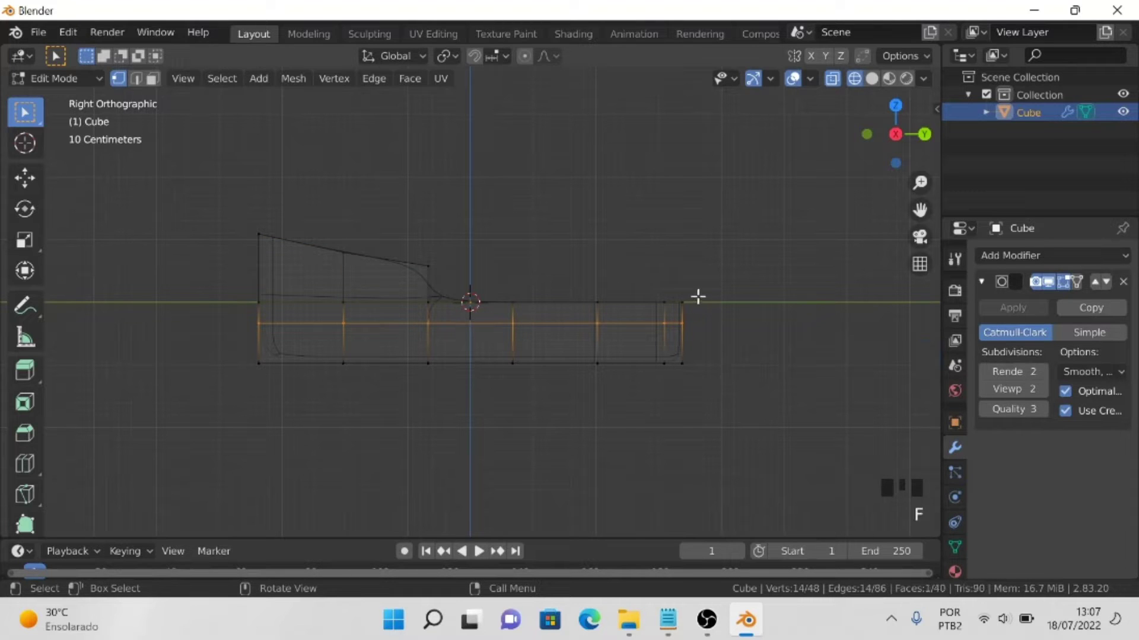
pyautogui.moveTo(883, 142)
pyautogui.mouseDown()
pyautogui.moveTo(863, 157)
pyautogui.moveTo(887, 138)
pyautogui.moveTo(878, 140)
pyautogui.moveTo(906, 135)
pyautogui.moveTo(916, 150)
pyautogui.moveTo(892, 157)
pyautogui.moveTo(917, 147)
pyautogui.mouseUp()
pyautogui.press('z')
pyautogui.press('Tab')
pyautogui.press('Tab')
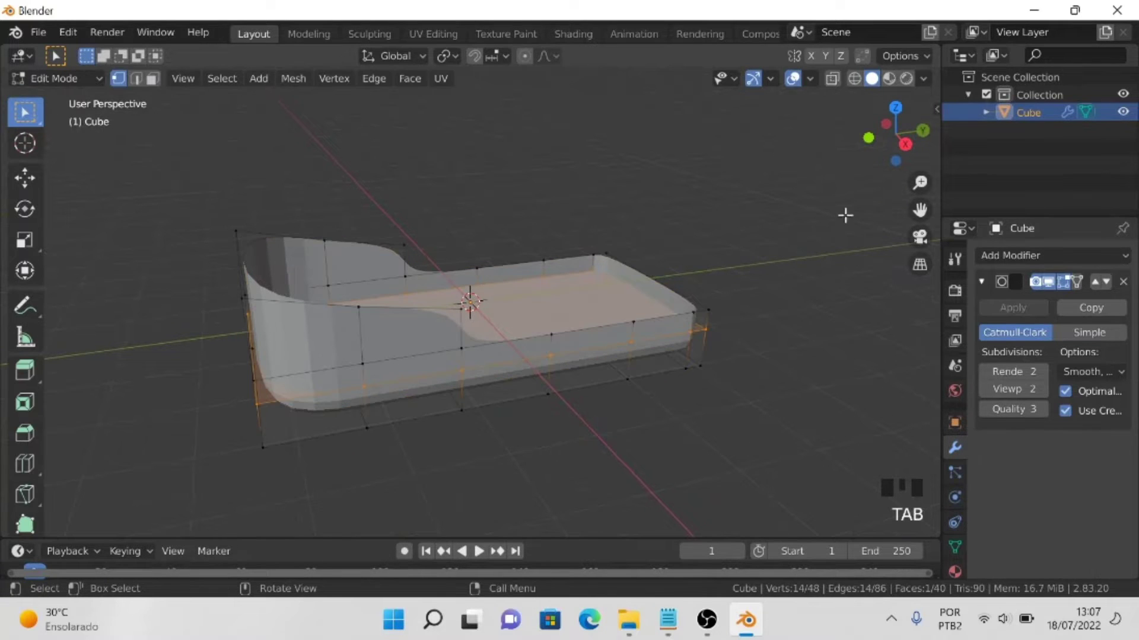
# Box-select the bottom row of vertices, move it down about 0.19 m along Z, and inspect the solid result in Object Mode
pyautogui.click(905, 144)
pyautogui.press('z')
pyautogui.click(661, 275)
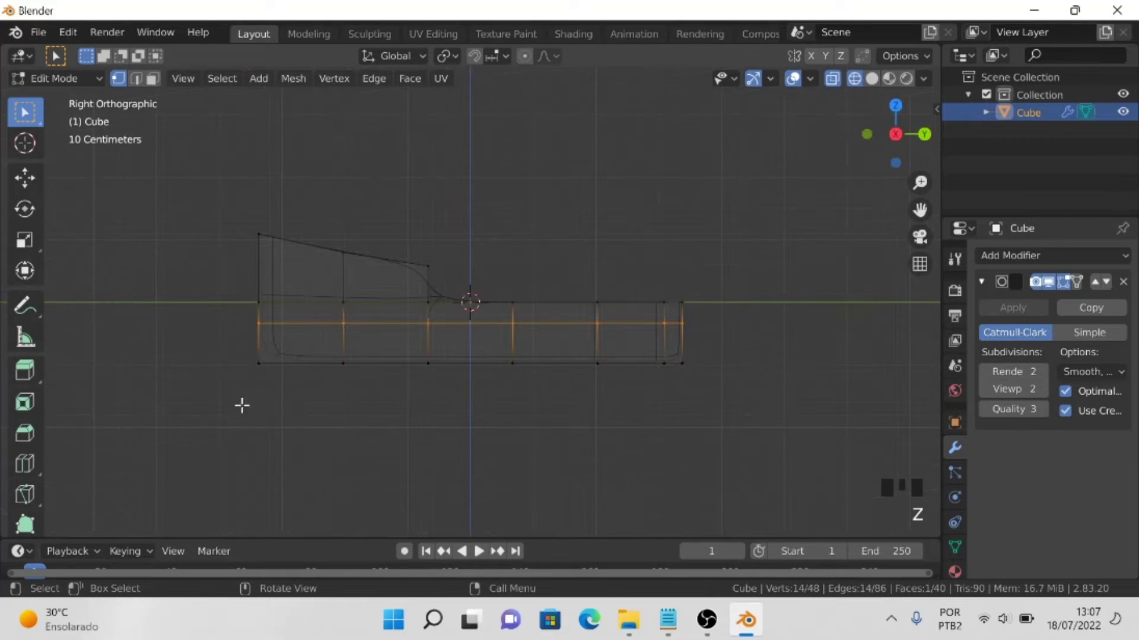
pyautogui.press('b')
pyautogui.moveTo(200, 438)
pyautogui.mouseDown()
pyautogui.moveTo(546, 412)
pyautogui.moveTo(730, 339)
pyautogui.mouseUp()
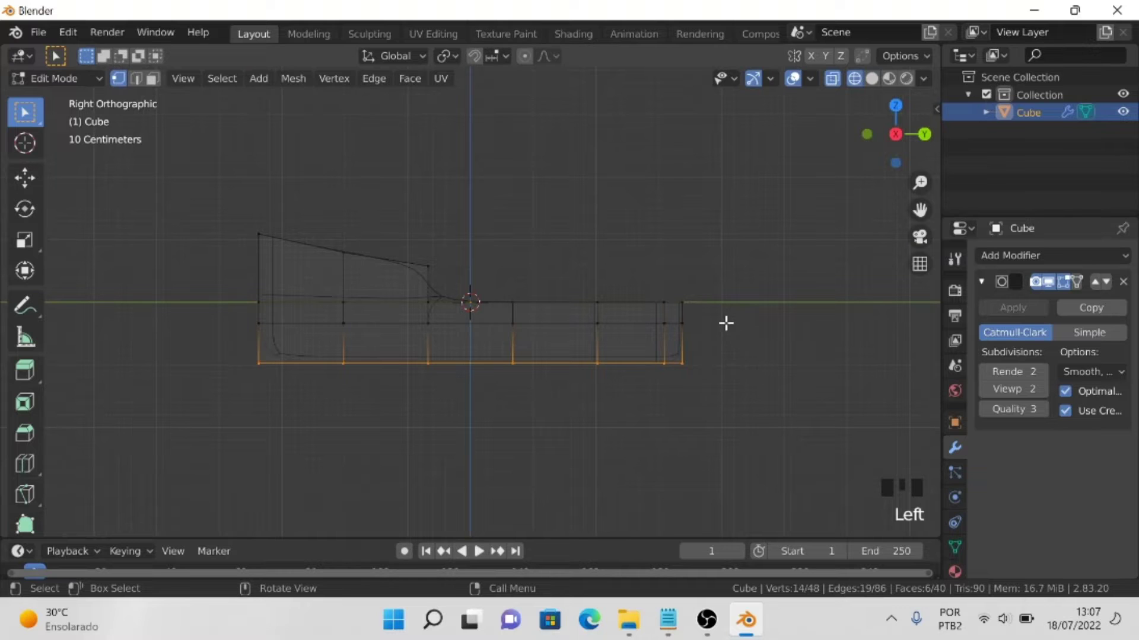
pyautogui.press('z')
pyautogui.press('g')
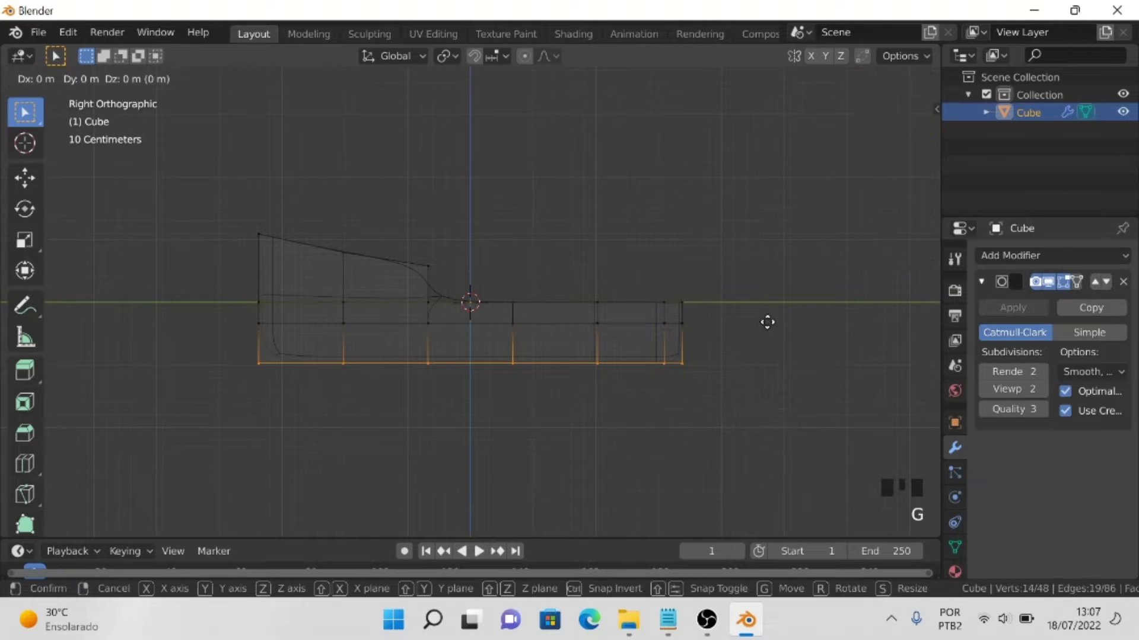
pyautogui.press('z')
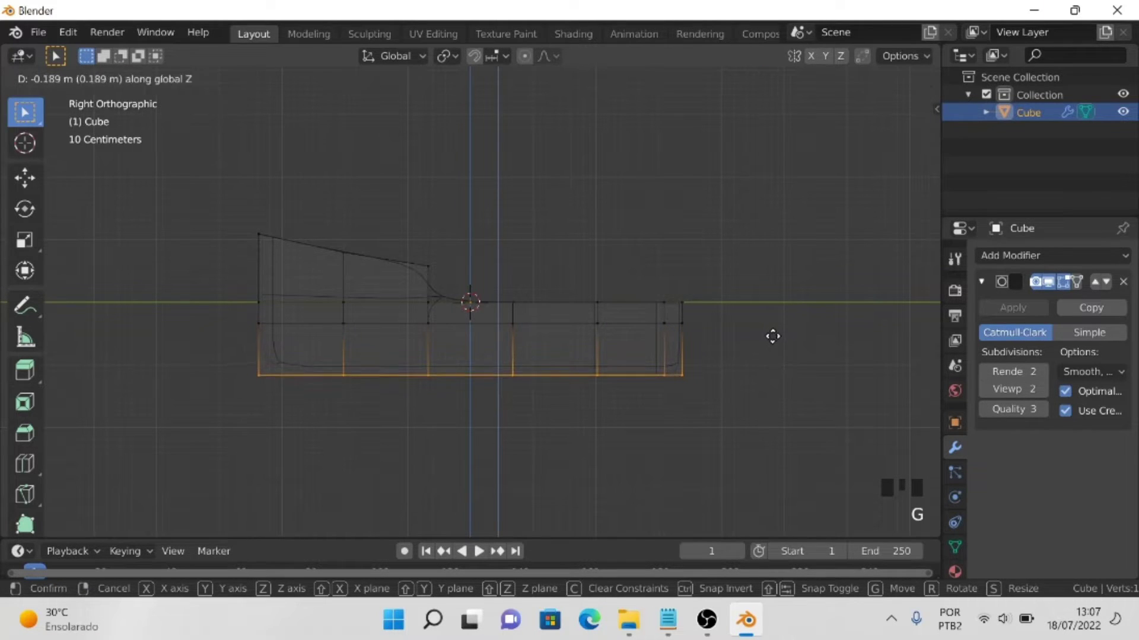
pyautogui.click(774, 338)
pyautogui.press('z')
pyautogui.click(912, 366)
pyautogui.press('Tab')
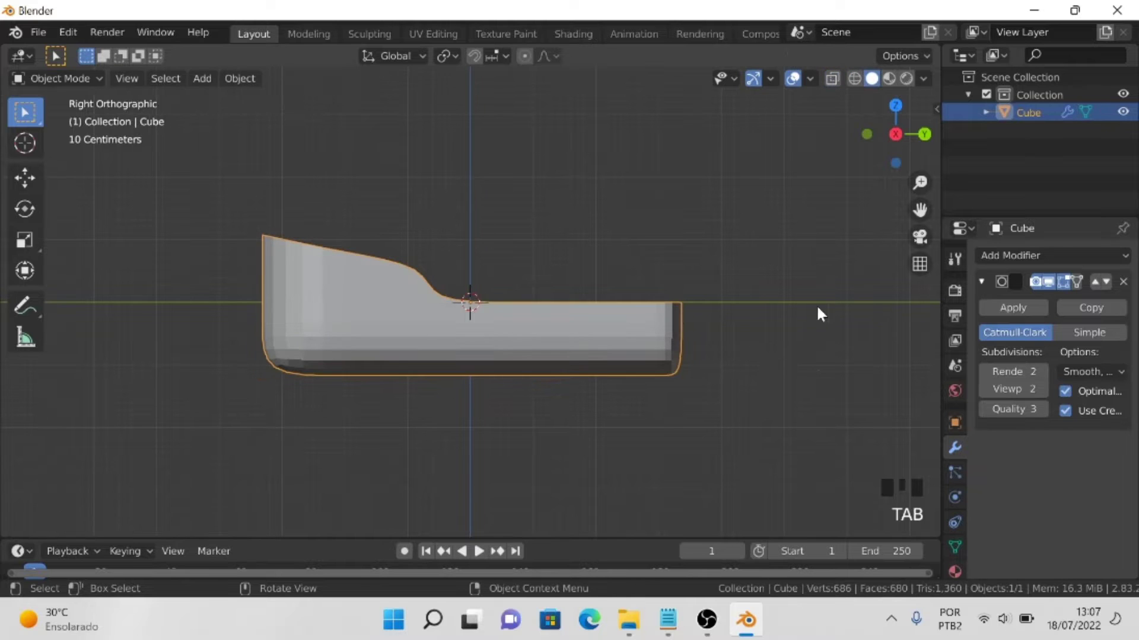
pyautogui.moveTo(888, 145); pyautogui.dragTo(786, 173)
pyautogui.click(770, 263)
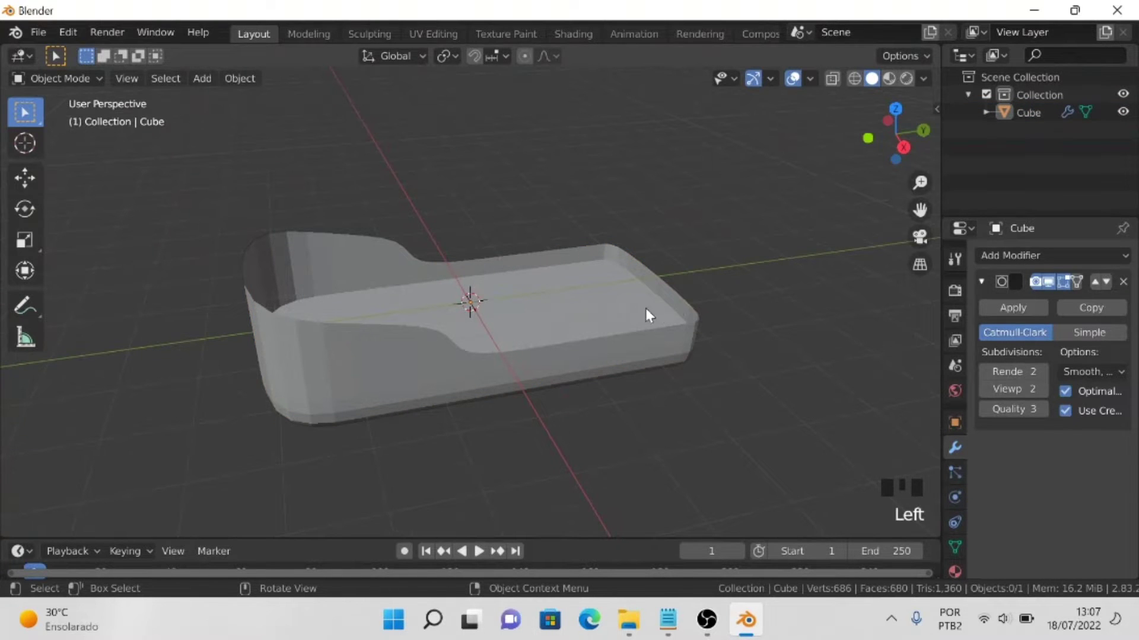
# Add a Solidify modifier to the mesh with a thickness of 0.11 m and Even Thickness enabled
pyautogui.press('Tab')
pyautogui.scroll(2, 564, 310)
pyautogui.scroll(1, 560, 311)
pyautogui.click(1061, 257)
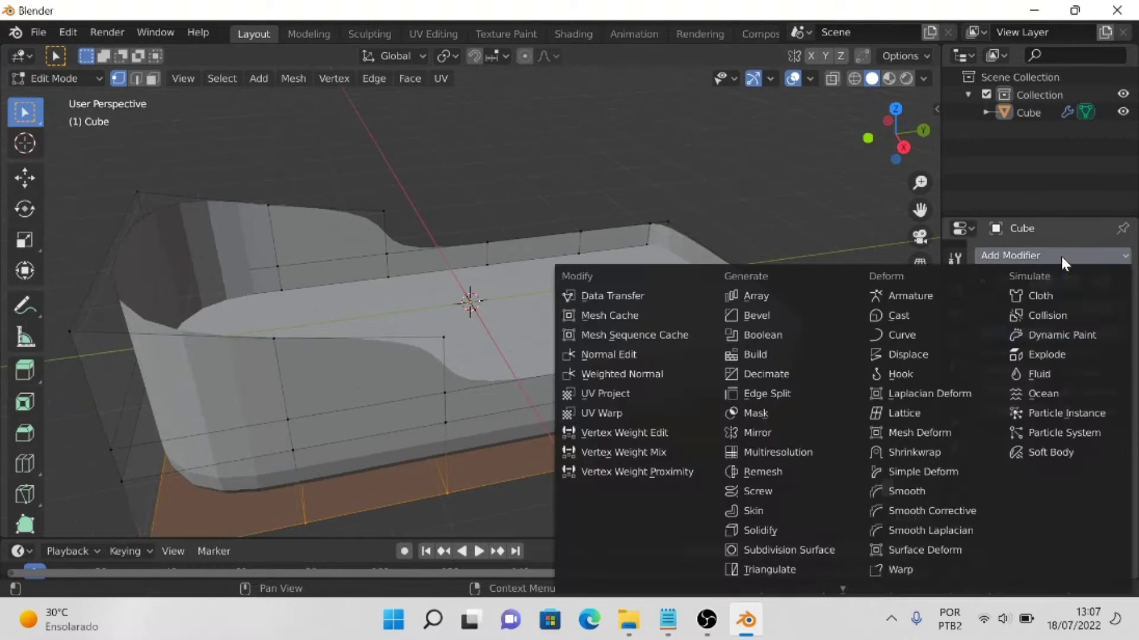
pyautogui.click(760, 532)
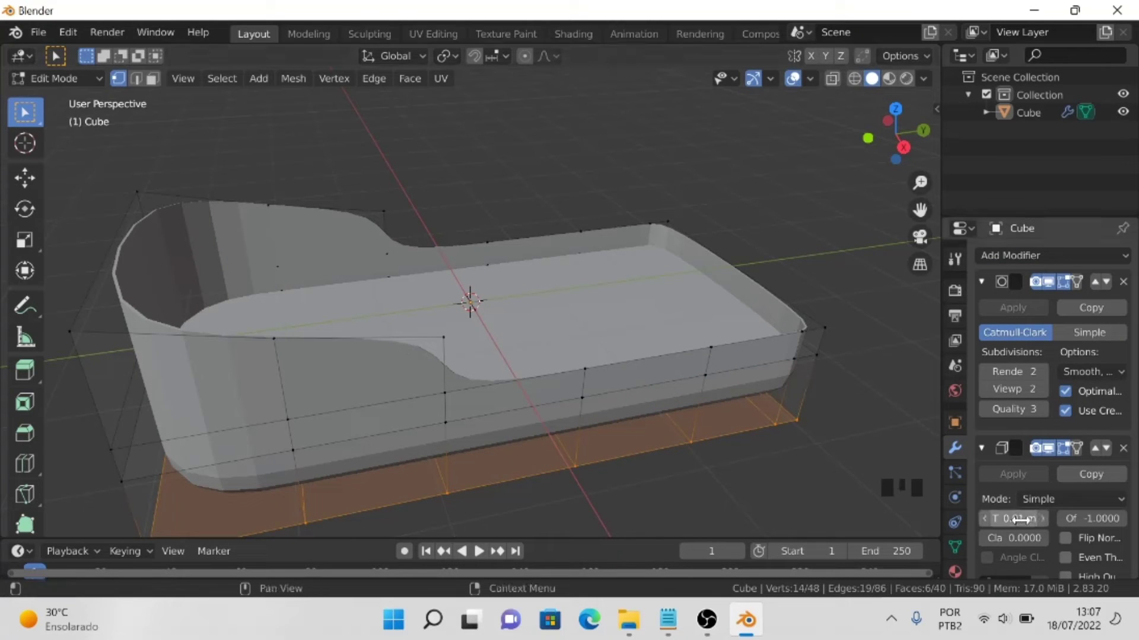
pyautogui.moveTo(1009, 509); pyautogui.dragTo(1041, 518)
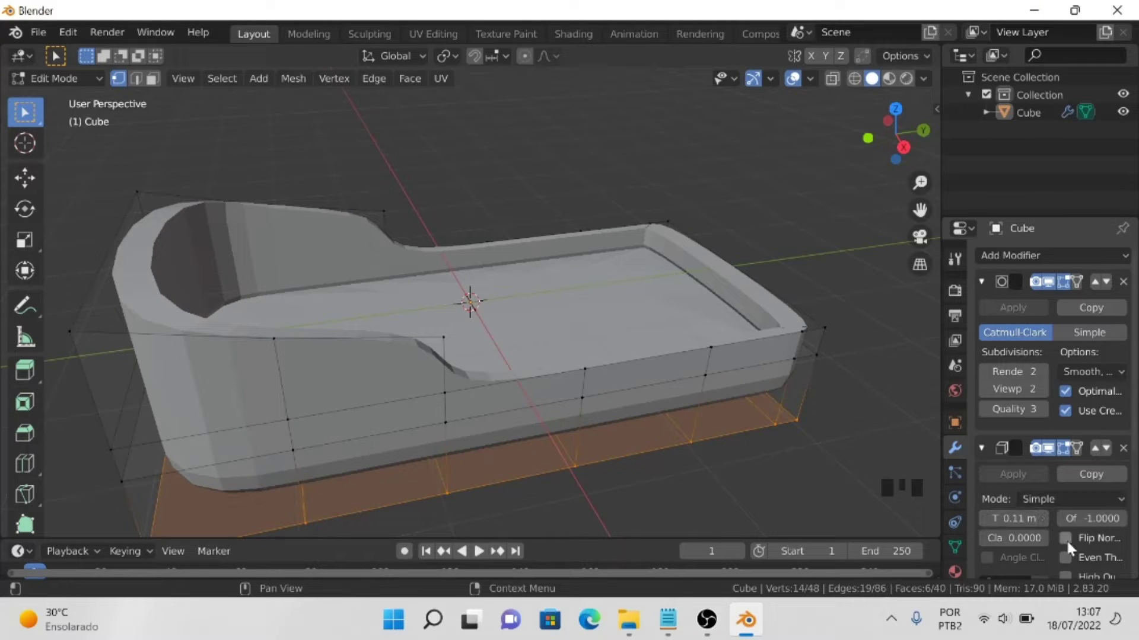
pyautogui.click(1067, 556)
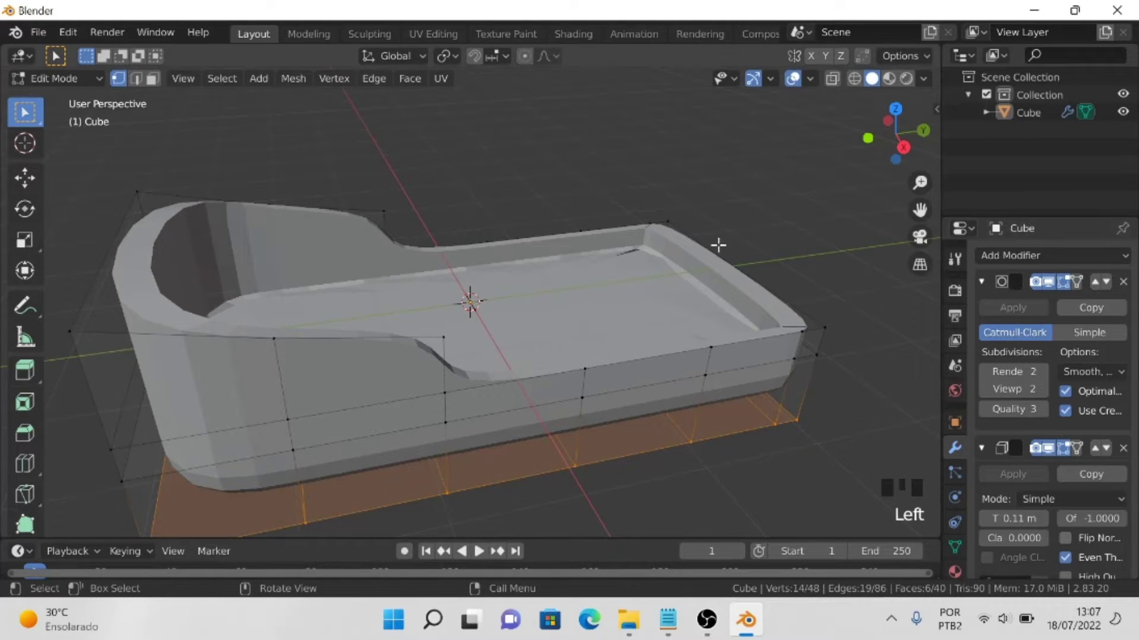
# Inspect the thickened shell from behind and apply the Solidify modifier in Object Mode
pyautogui.moveTo(923, 133); pyautogui.dragTo(1127, 168)
pyautogui.press('Tab')
pyautogui.press('Tab')
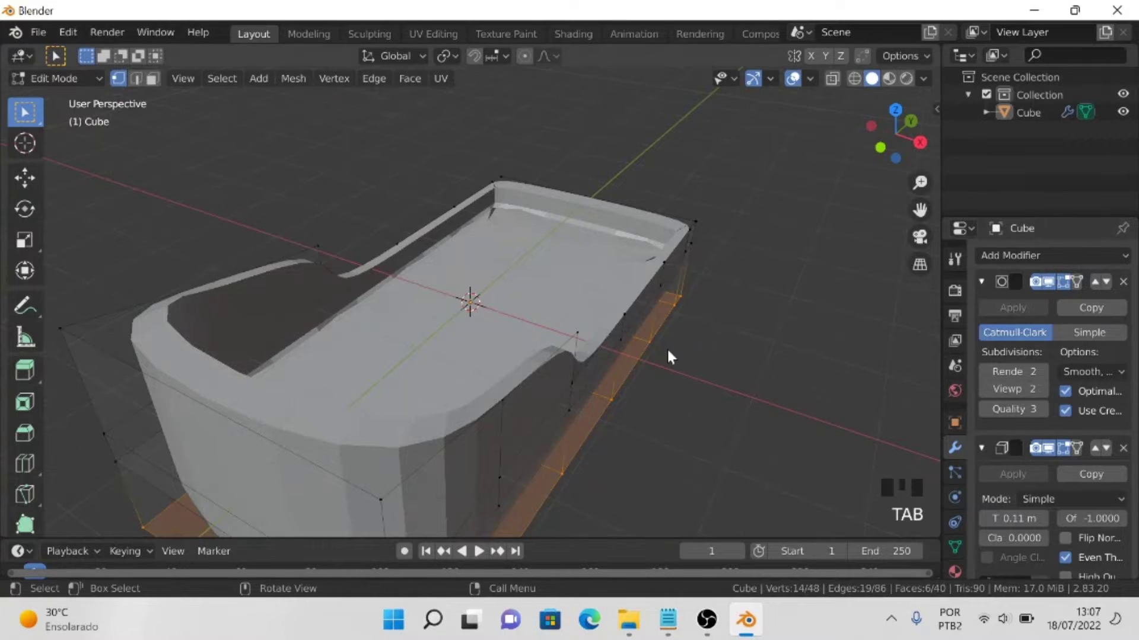
pyautogui.click(999, 474)
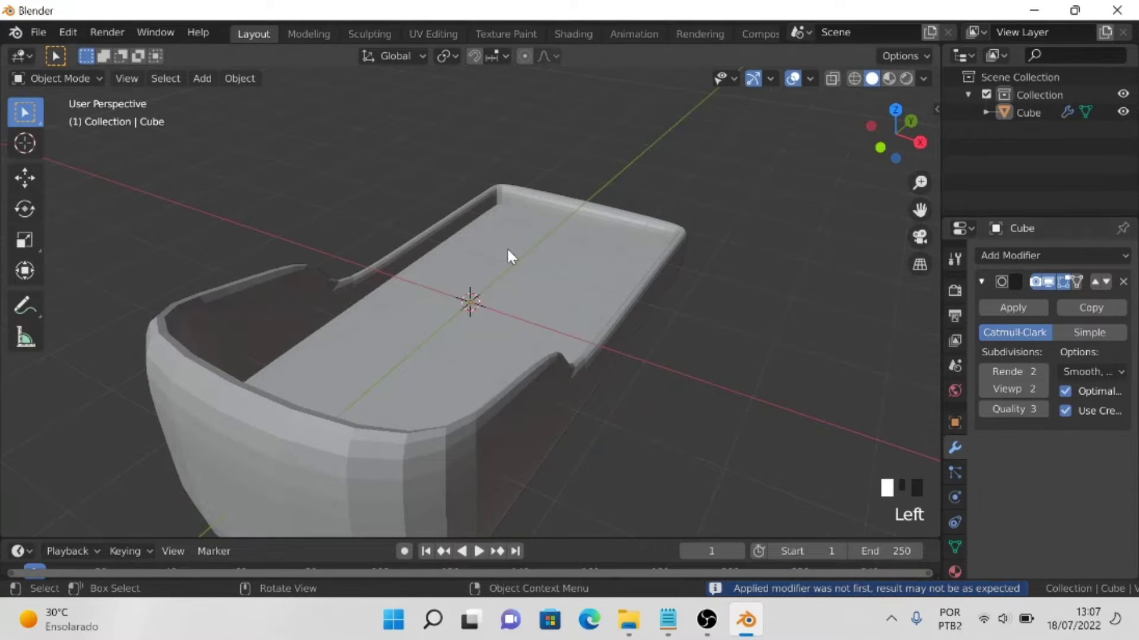
# Shade the object smooth and enable Auto Smooth for its normals
pyautogui.rightClick(507, 247)
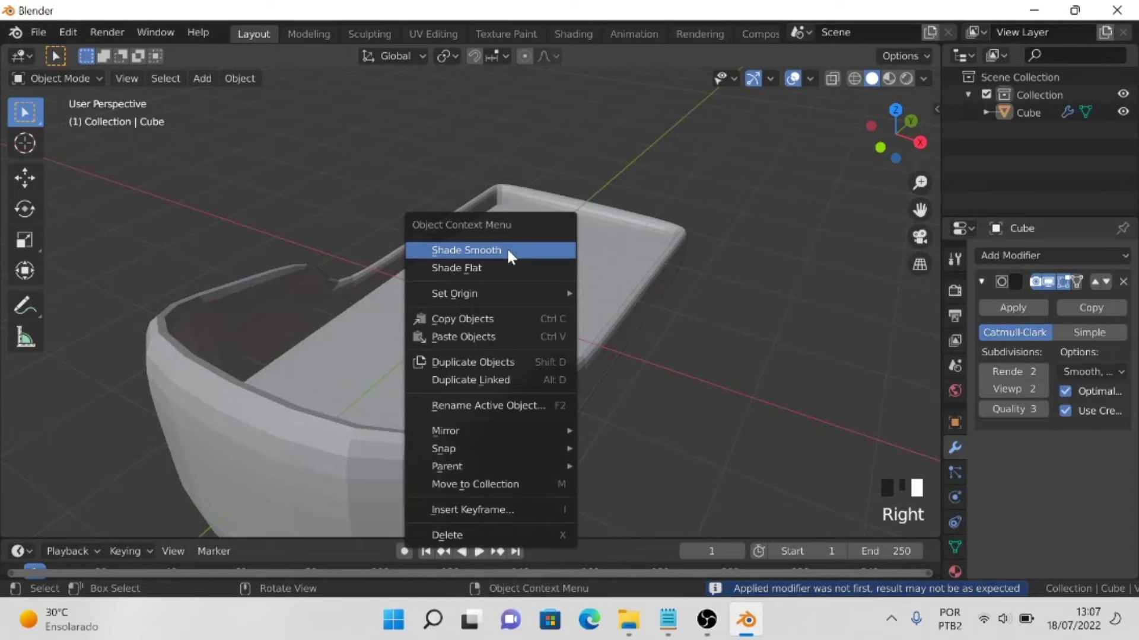
pyautogui.click(954, 546)
pyautogui.click(987, 556)
pyautogui.scroll(-2, 994, 535)
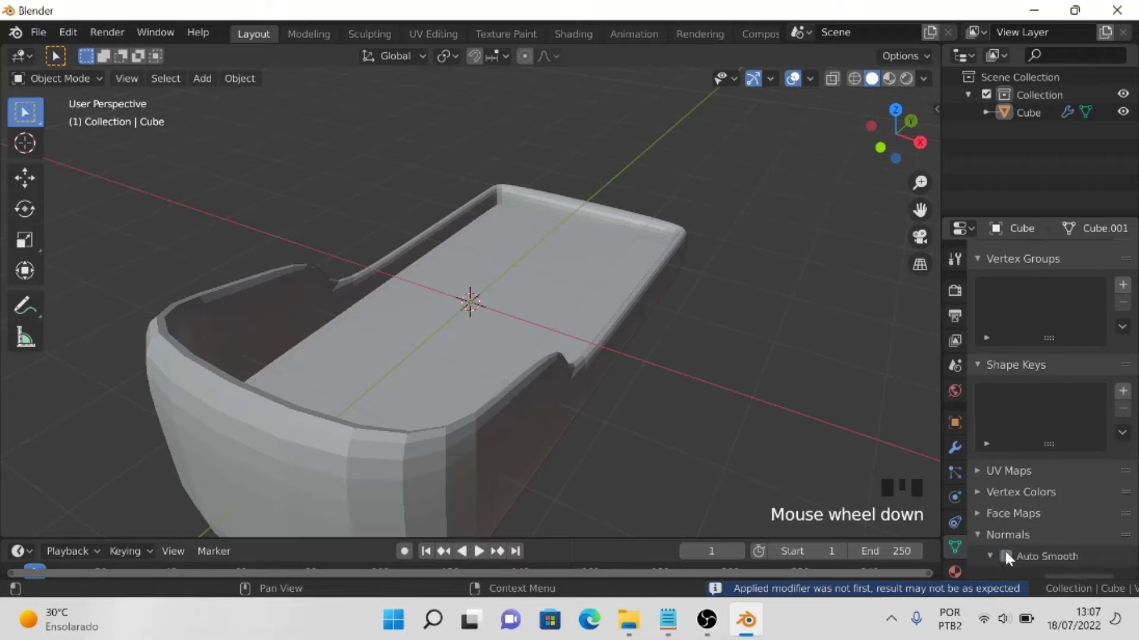
pyautogui.click(1005, 556)
# Select the face loop running around the shell's top rim in face selection mode
pyautogui.moveTo(896, 133); pyautogui.dragTo(372, 218)
pyautogui.press('Tab')
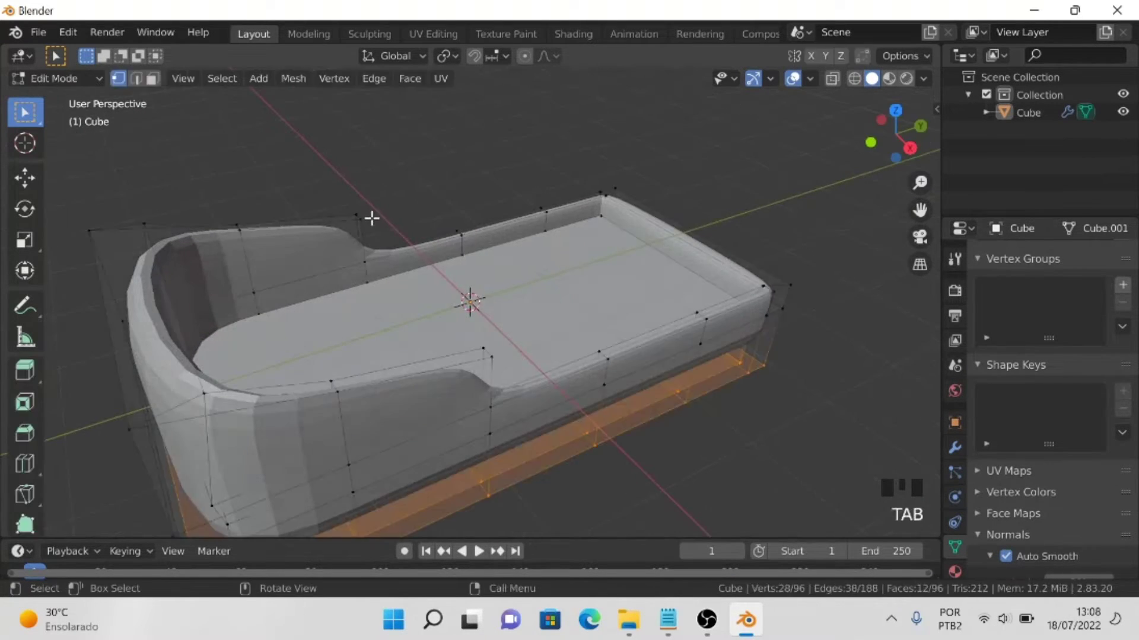
pyautogui.press('3')
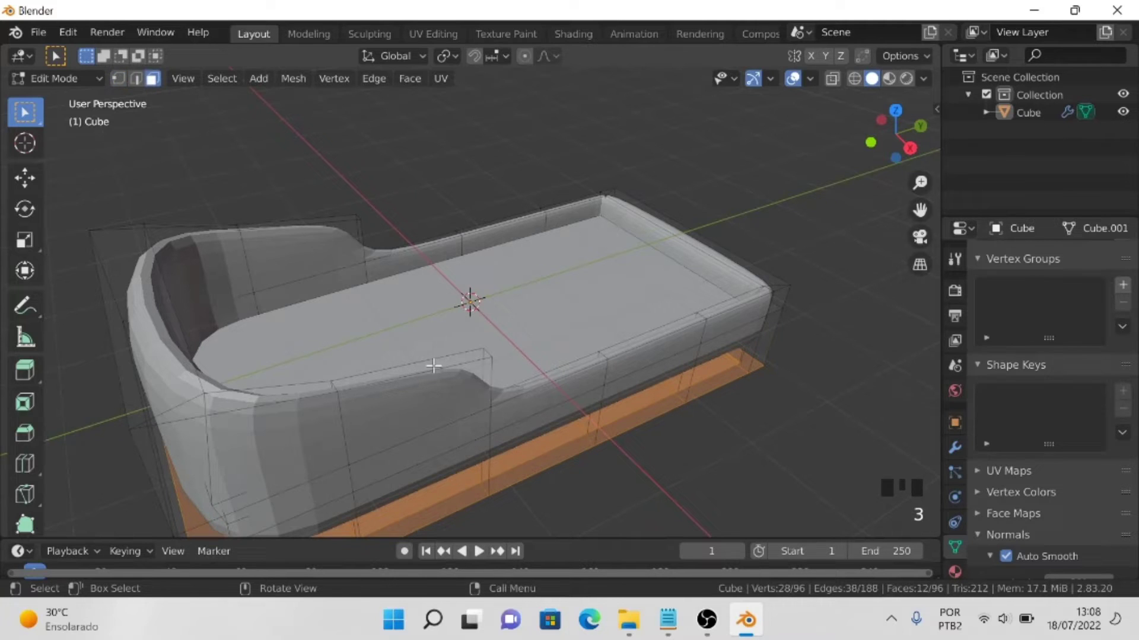
pyautogui.click(487, 355)
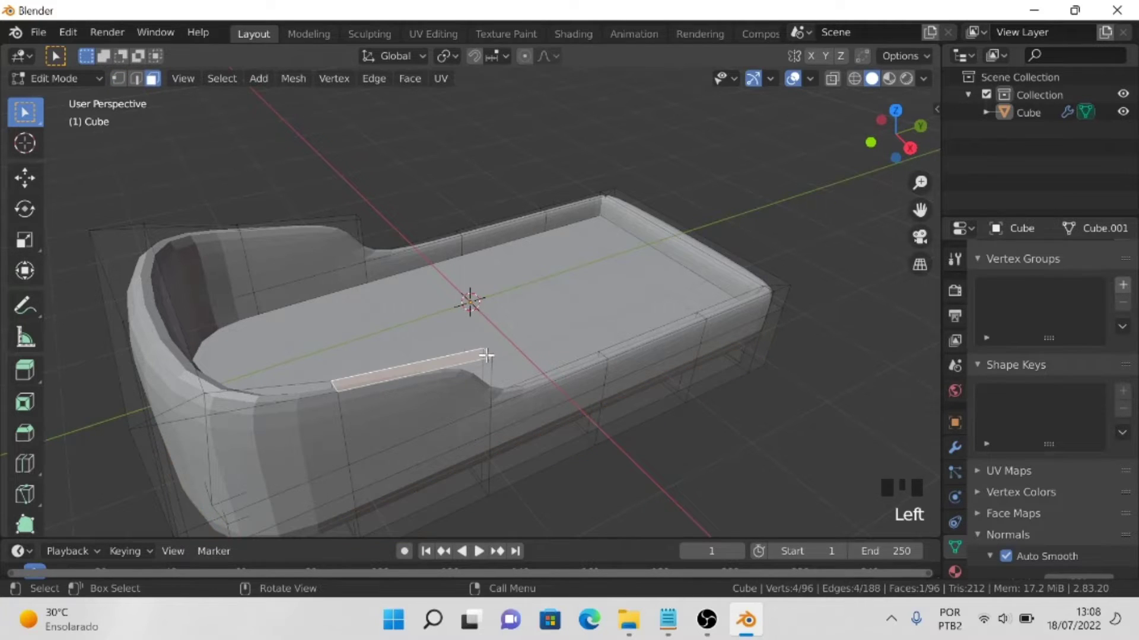
pyautogui.keyDown('alt'); pyautogui.click(487, 356); pyautogui.keyUp('alt')
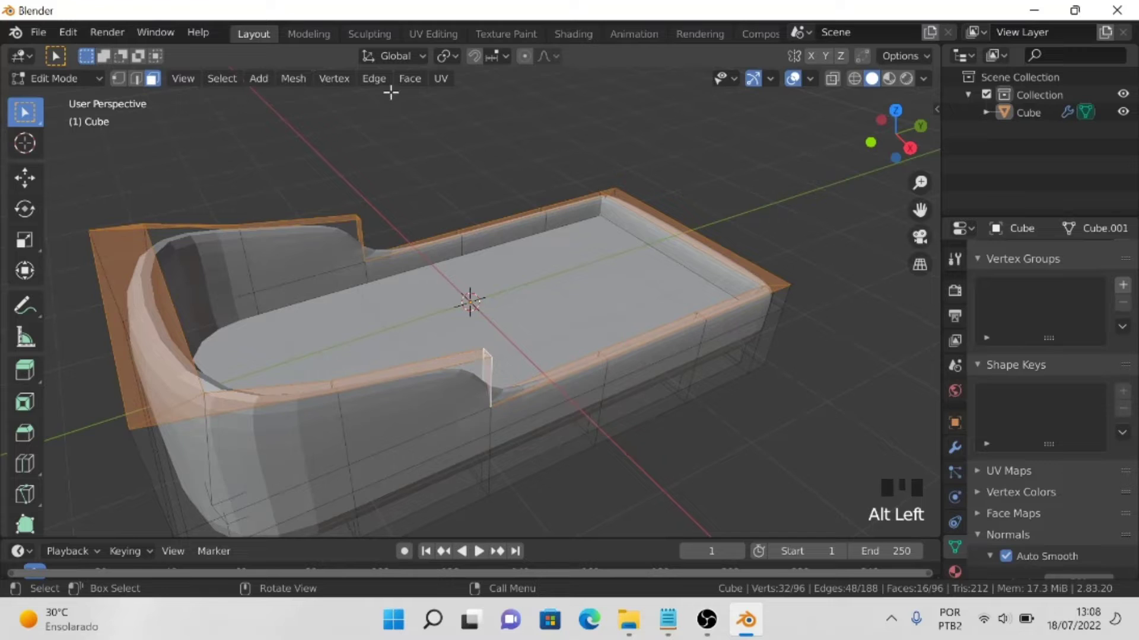
# Solidify the selected rim faces with a thickness of -0.03 m and check the shape in Object Mode
pyautogui.click(409, 78)
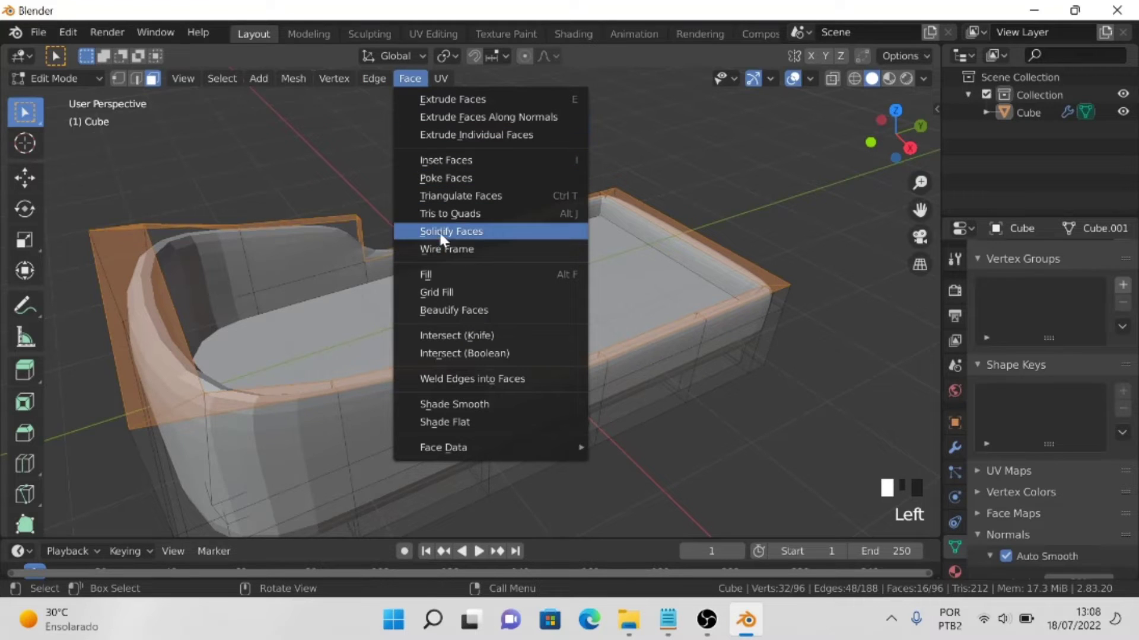
pyautogui.click(438, 232)
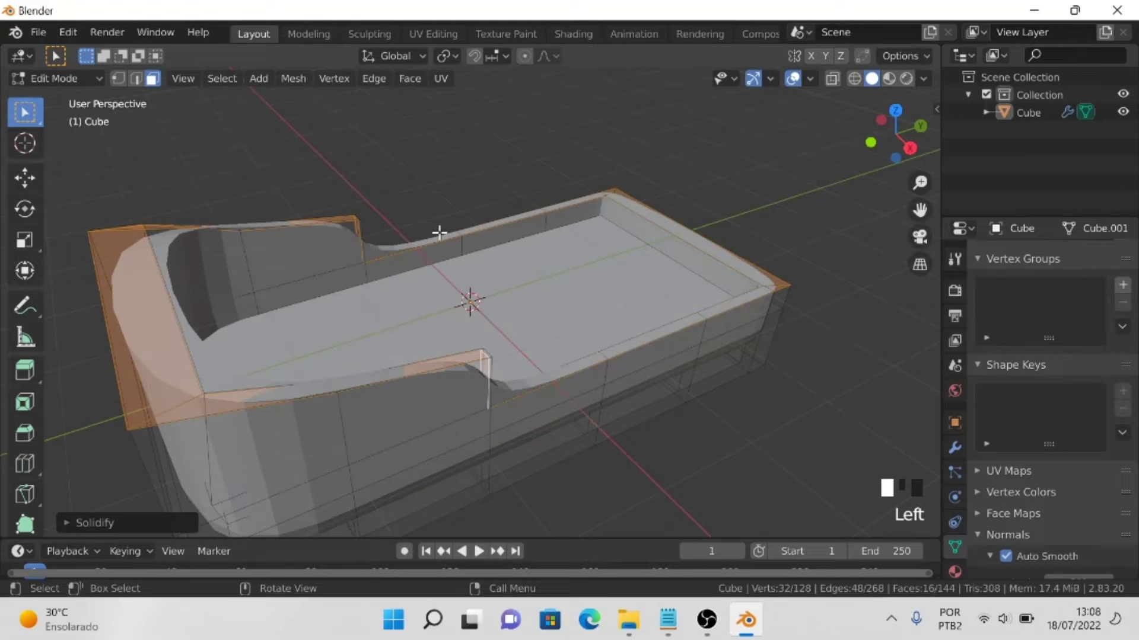
pyautogui.click(165, 521)
pyautogui.click(293, 516)
pyautogui.click(293, 515)
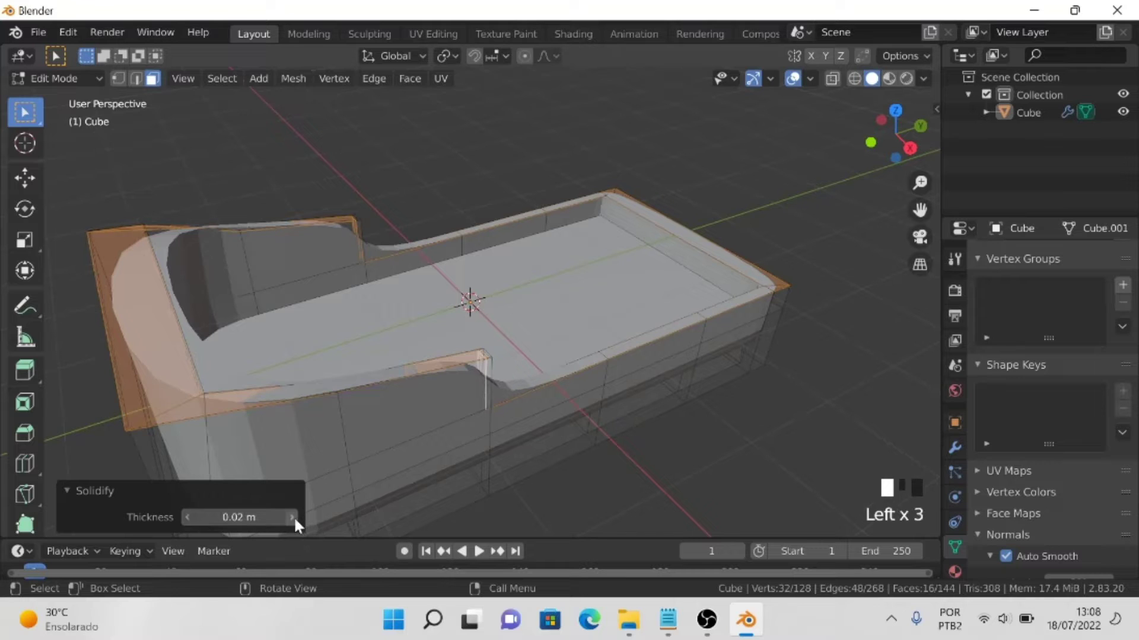
pyautogui.click(294, 516)
pyautogui.click(293, 516)
pyautogui.click(291, 516)
pyautogui.click(290, 515)
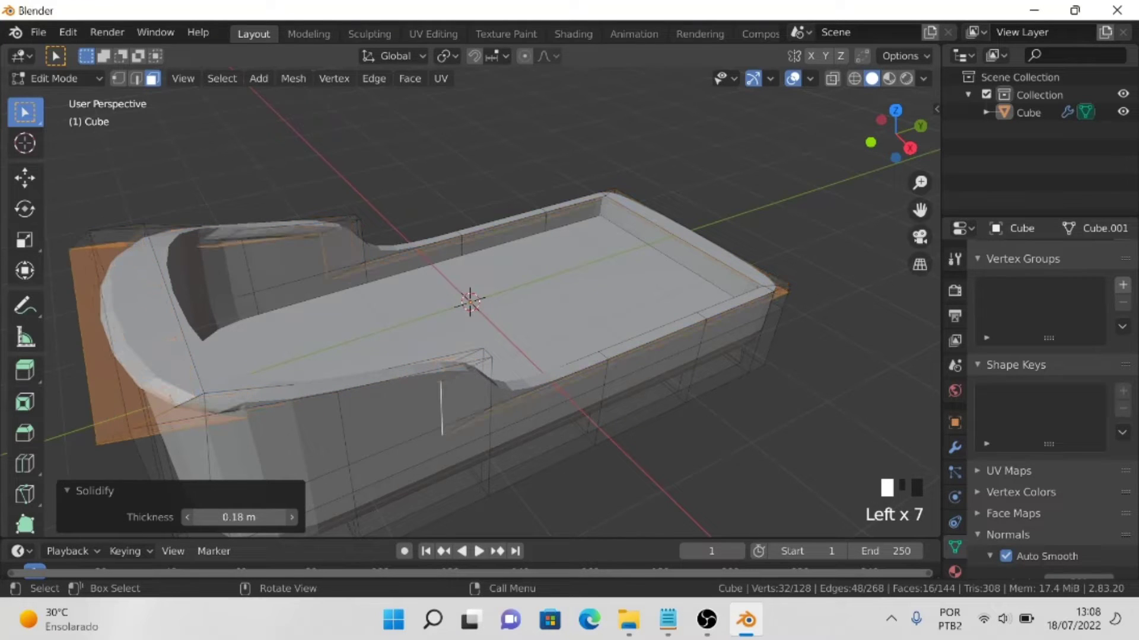
pyautogui.moveTo(291, 516); pyautogui.dragTo(186, 522)
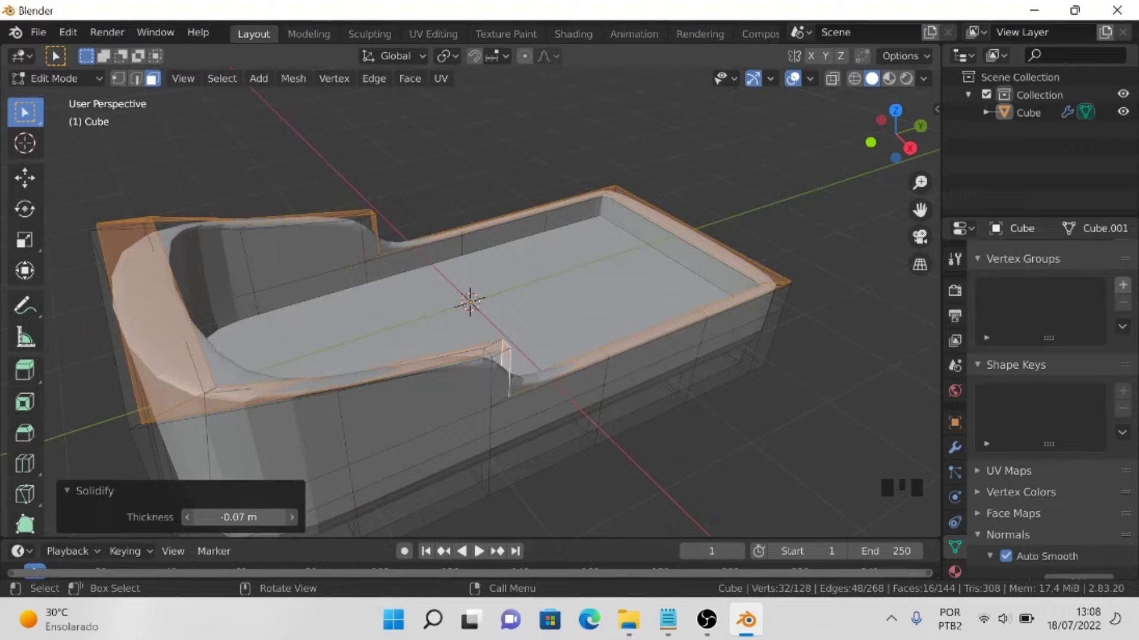
pyautogui.click(183, 517)
pyautogui.click(183, 517)
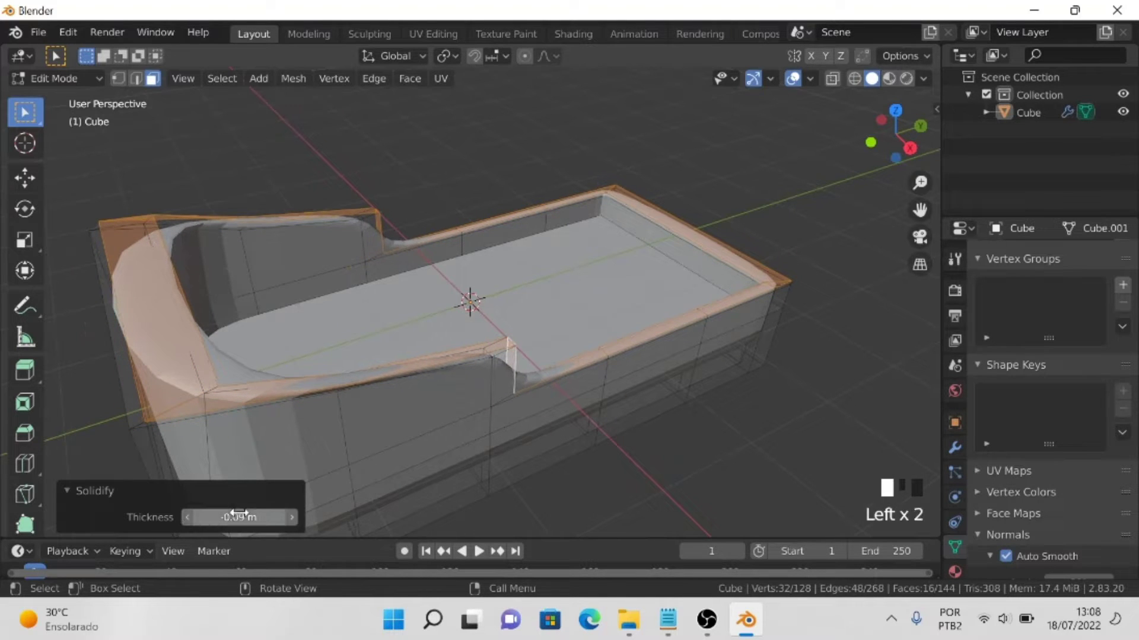
pyautogui.click(291, 518)
pyautogui.click(290, 517)
pyautogui.click(291, 518)
pyautogui.click(290, 517)
pyautogui.click(290, 517)
pyautogui.click(290, 517)
pyautogui.click(291, 517)
pyautogui.click(291, 517)
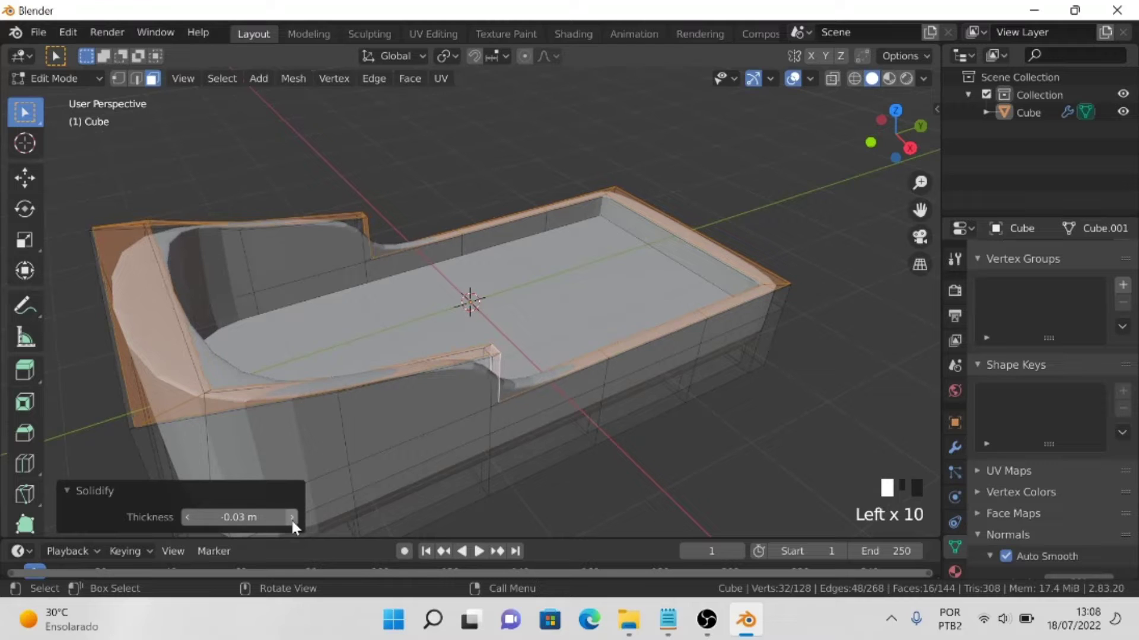
pyautogui.press('Tab')
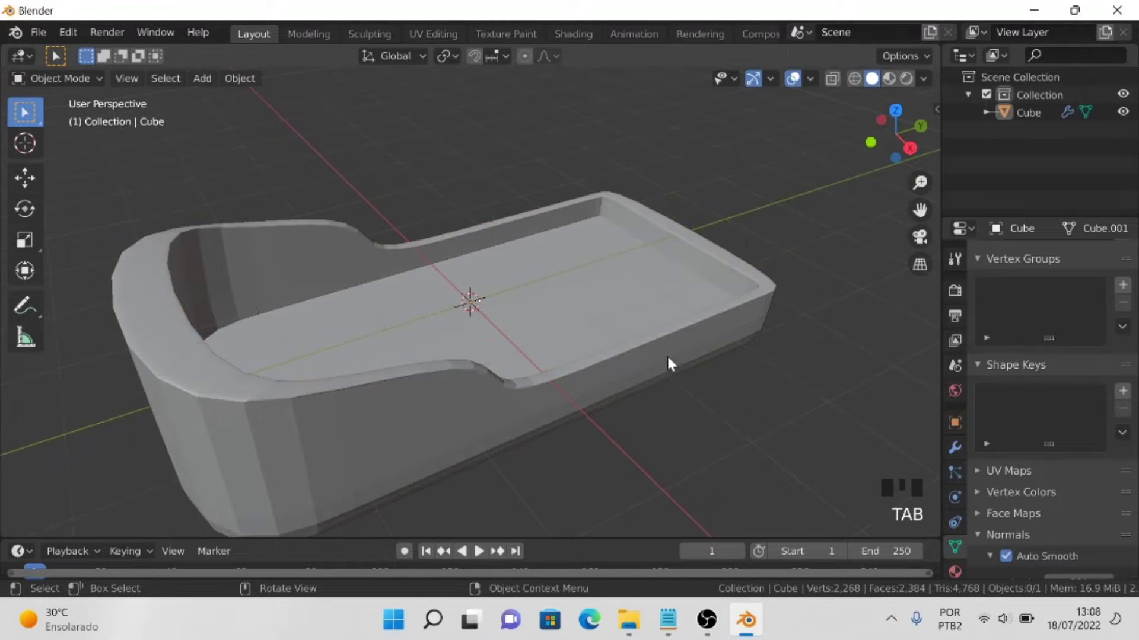
pyautogui.press('Tab')
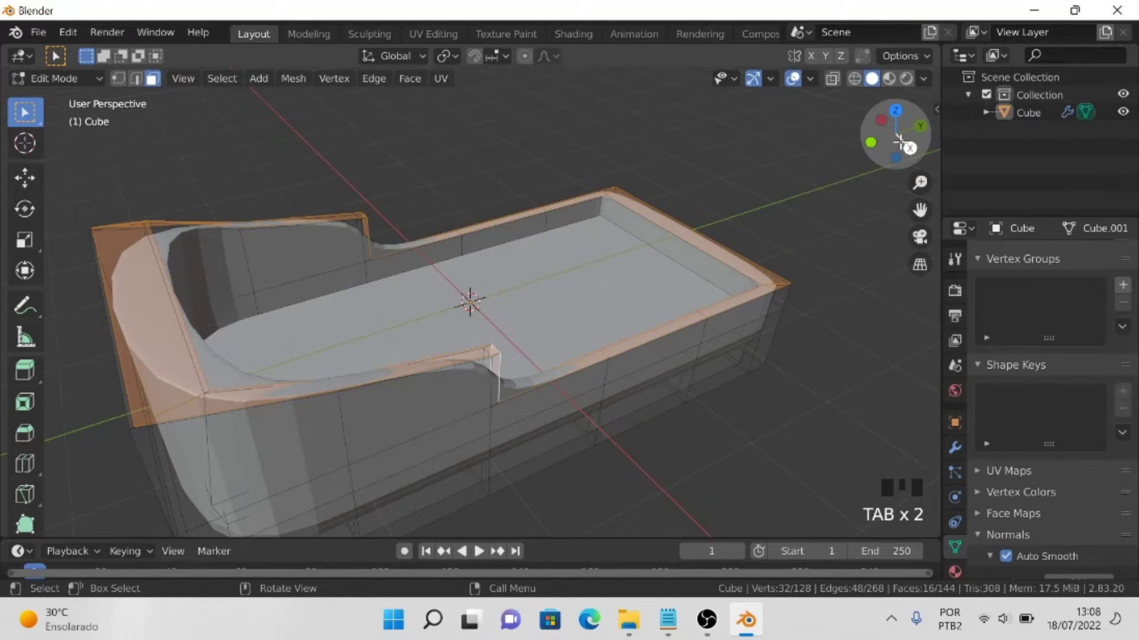
# Select the narrow face loop along the outer side of the thickened rim
pyautogui.moveTo(873, 164); pyautogui.dragTo(688, 163)
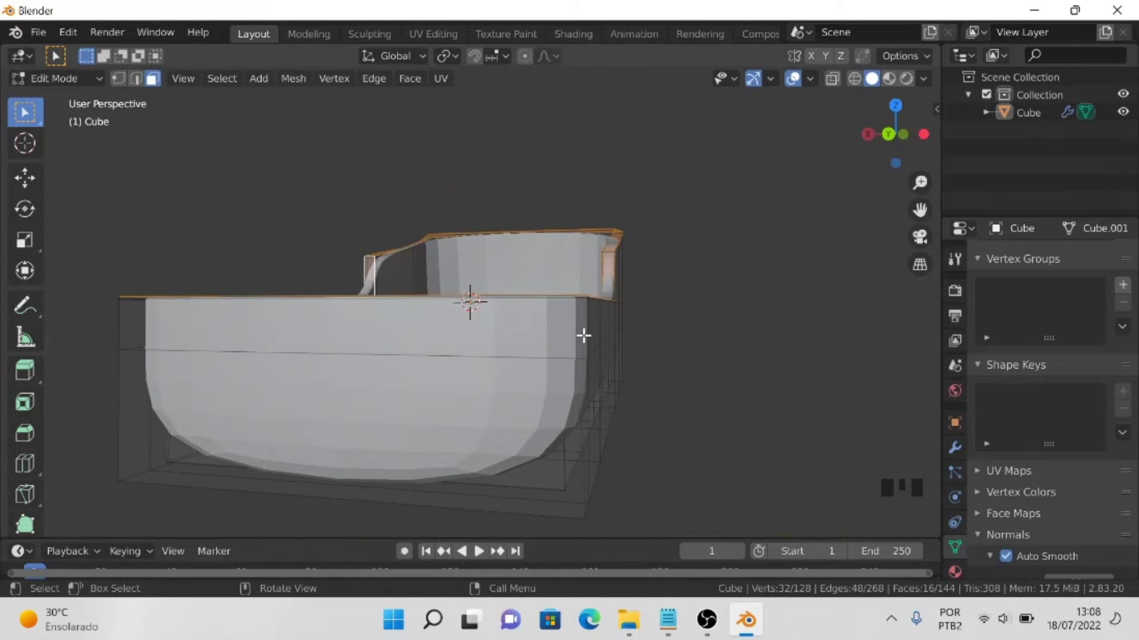
pyautogui.scroll(3, 584, 336)
pyautogui.moveTo(920, 211); pyautogui.dragTo(818, 219)
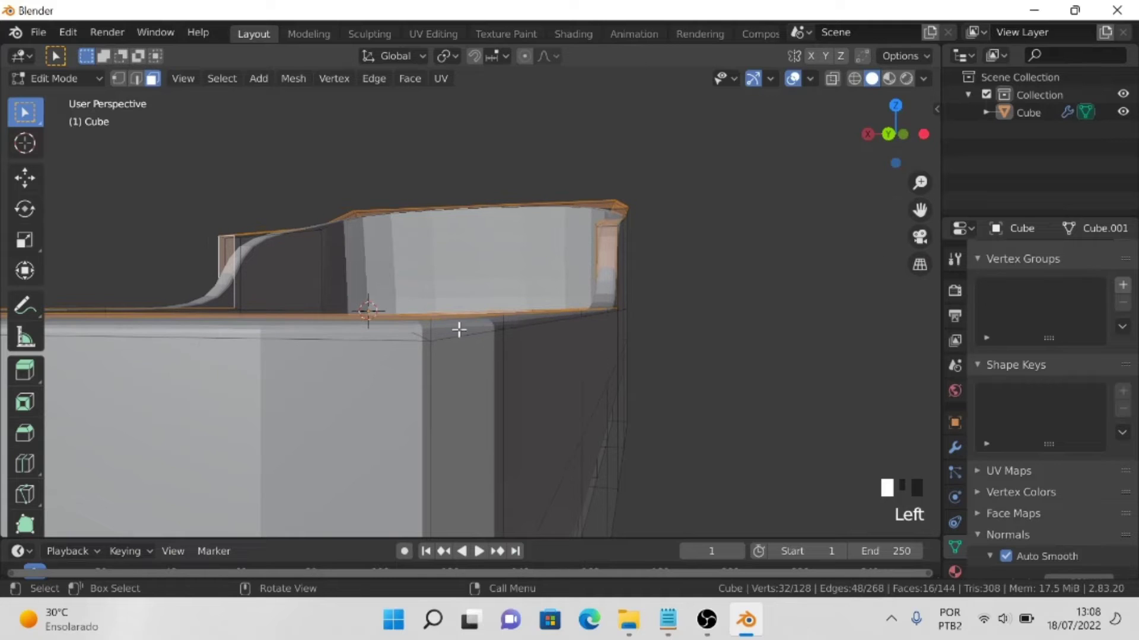
pyautogui.keyDown('alt'); pyautogui.click(426, 330); pyautogui.keyUp('alt')
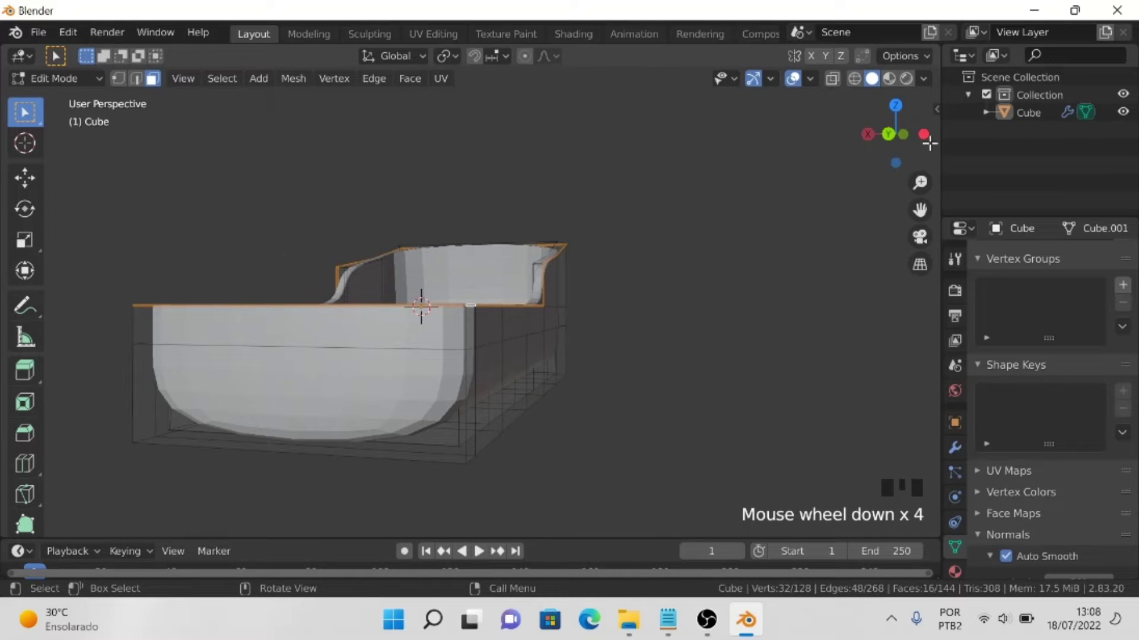
pyautogui.moveTo(928, 143); pyautogui.dragTo(834, 163)
# Solidify the selected outer rim faces with a thickness of 0.03 m and inspect the protruding lip in Object Mode
pyautogui.click(410, 79)
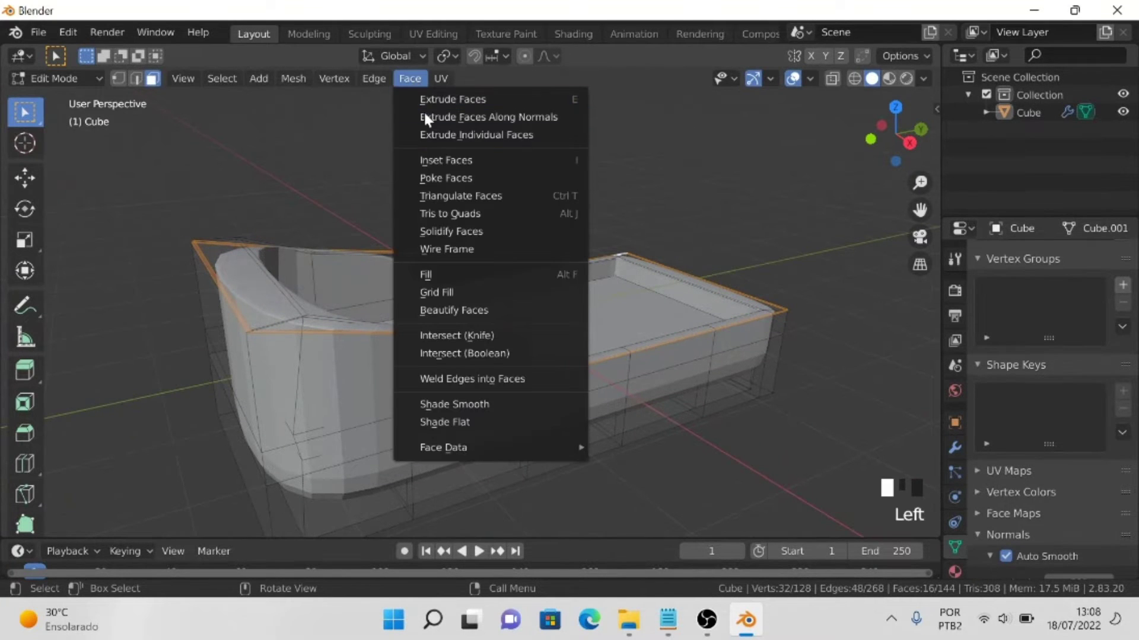
pyautogui.click(434, 231)
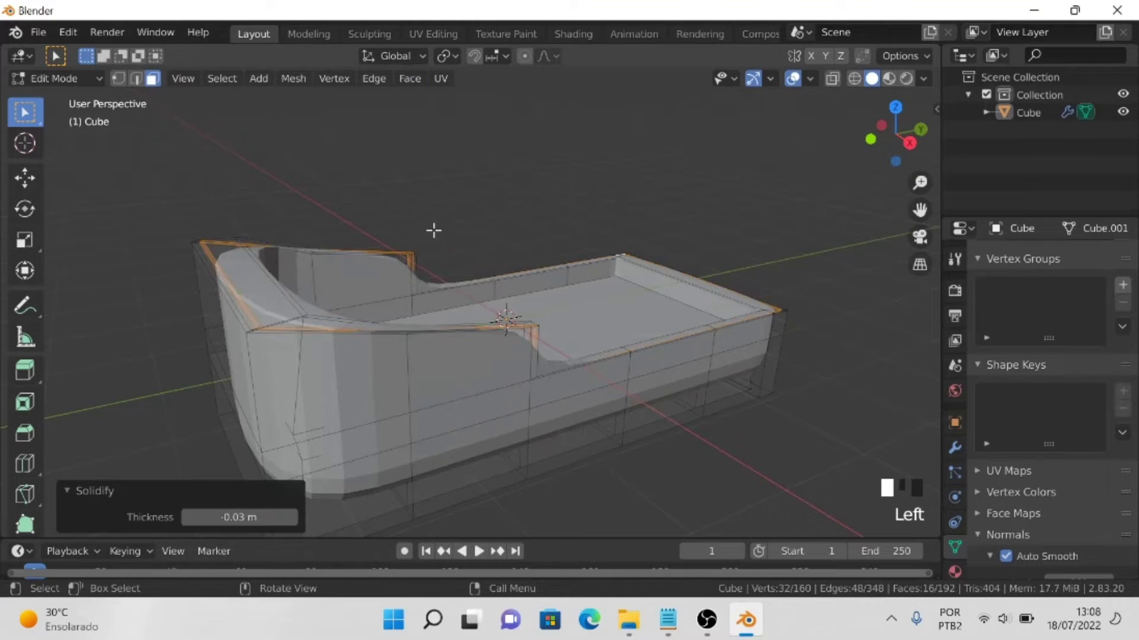
pyautogui.moveTo(238, 518); pyautogui.dragTo(247, 518)
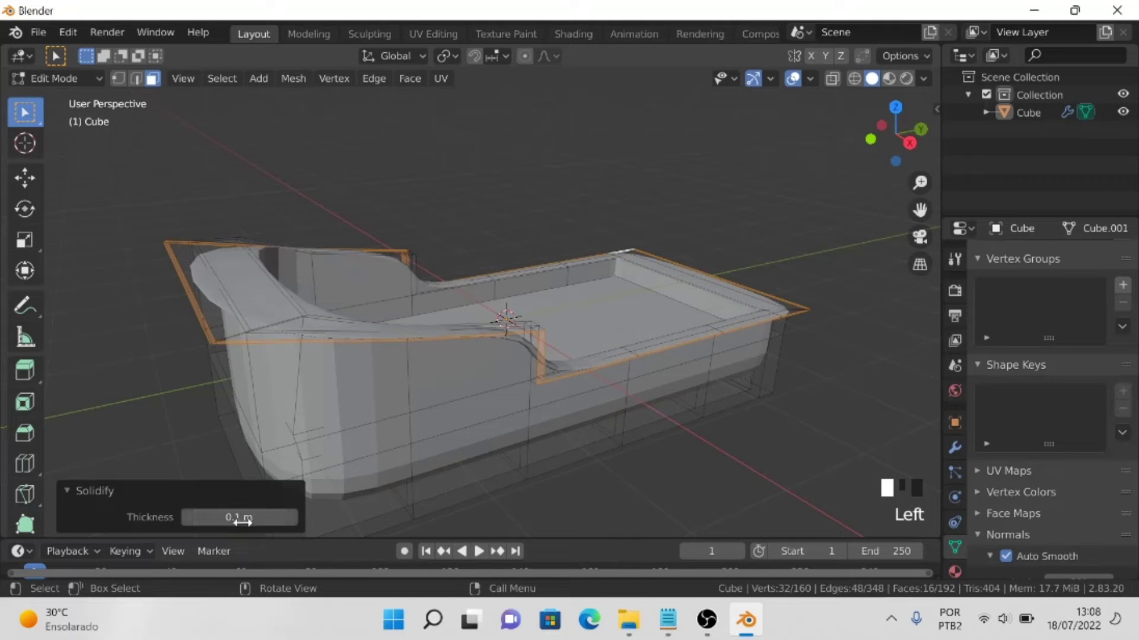
pyautogui.click(190, 517)
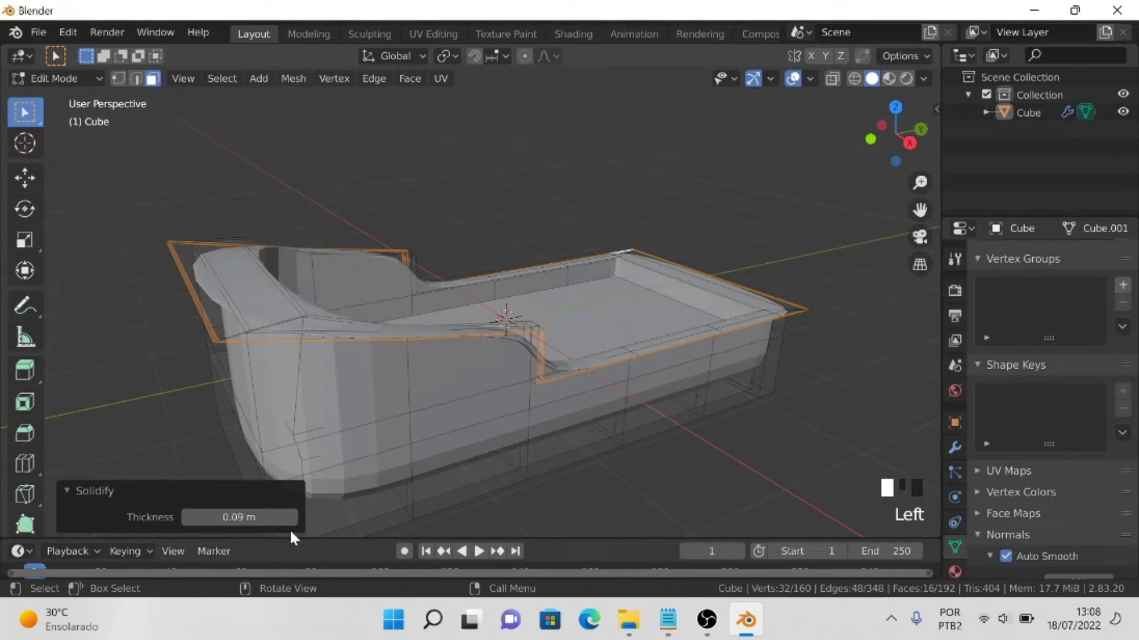
pyautogui.click(190, 518)
pyautogui.click(190, 517)
pyautogui.click(190, 517)
pyautogui.click(190, 517)
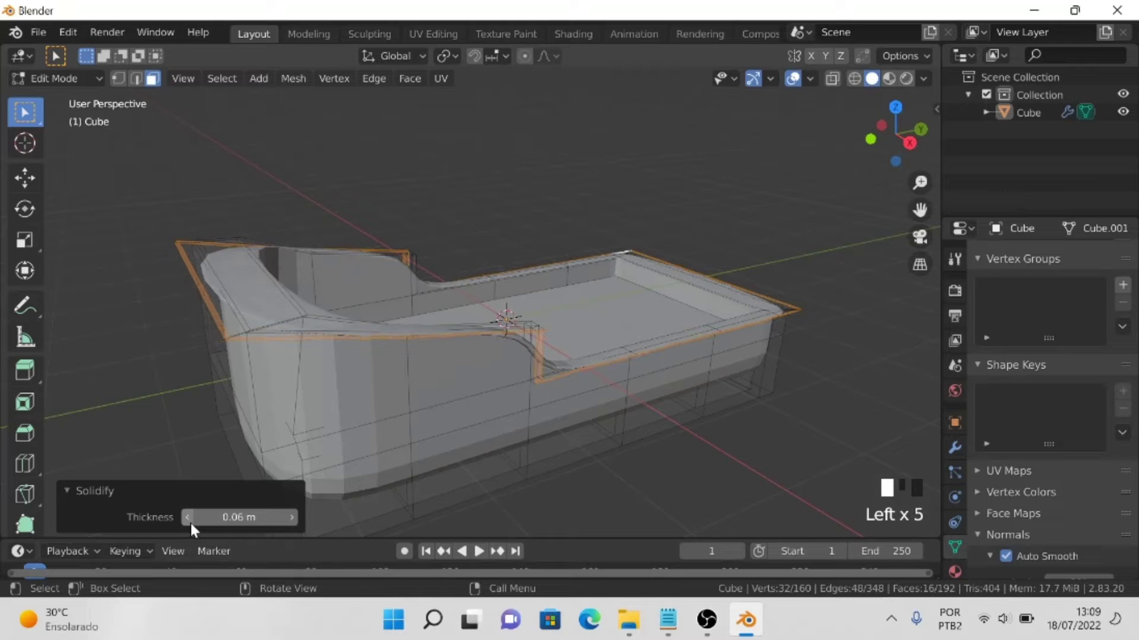
pyautogui.click(190, 517)
pyautogui.click(190, 517)
pyautogui.click(190, 517)
pyautogui.click(190, 517)
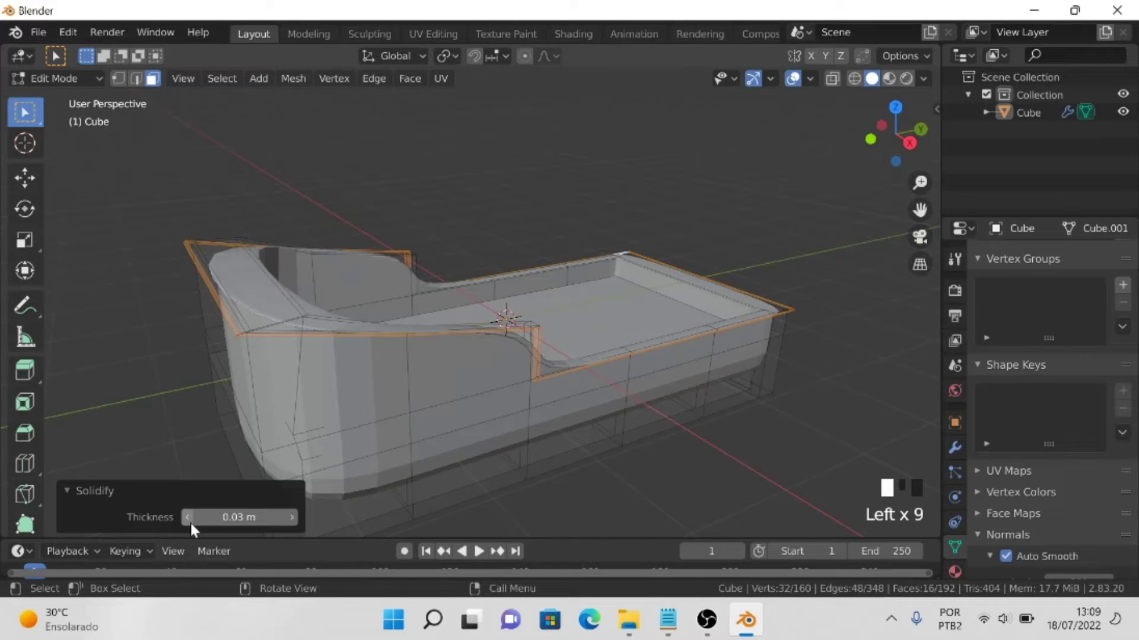
pyautogui.press('Tab')
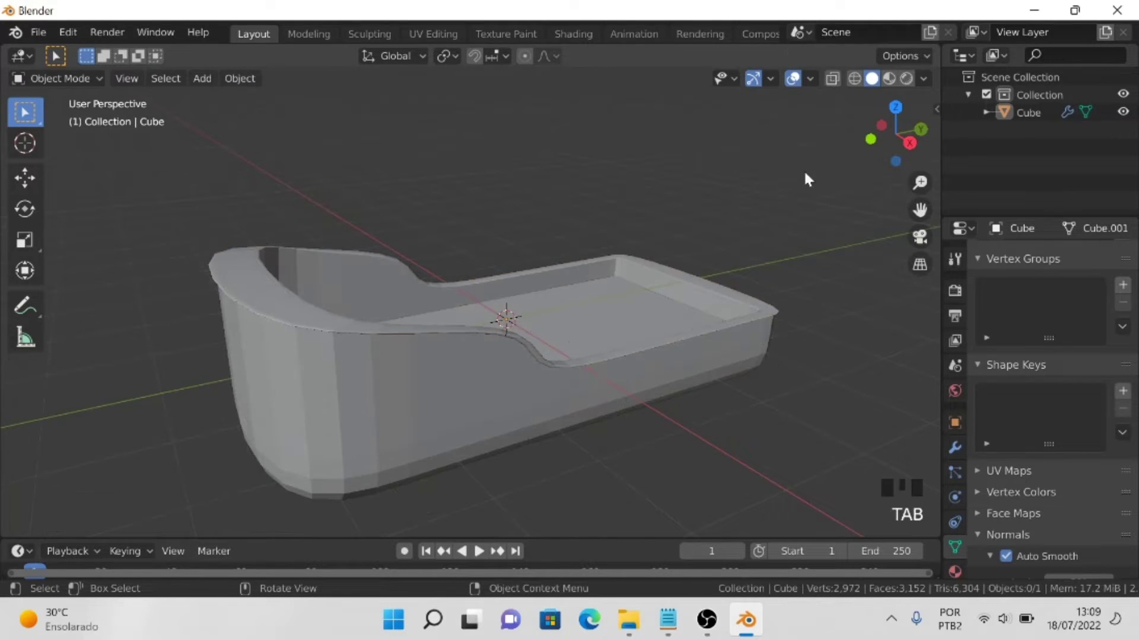
pyautogui.moveTo(895, 131); pyautogui.dragTo(735, 223)
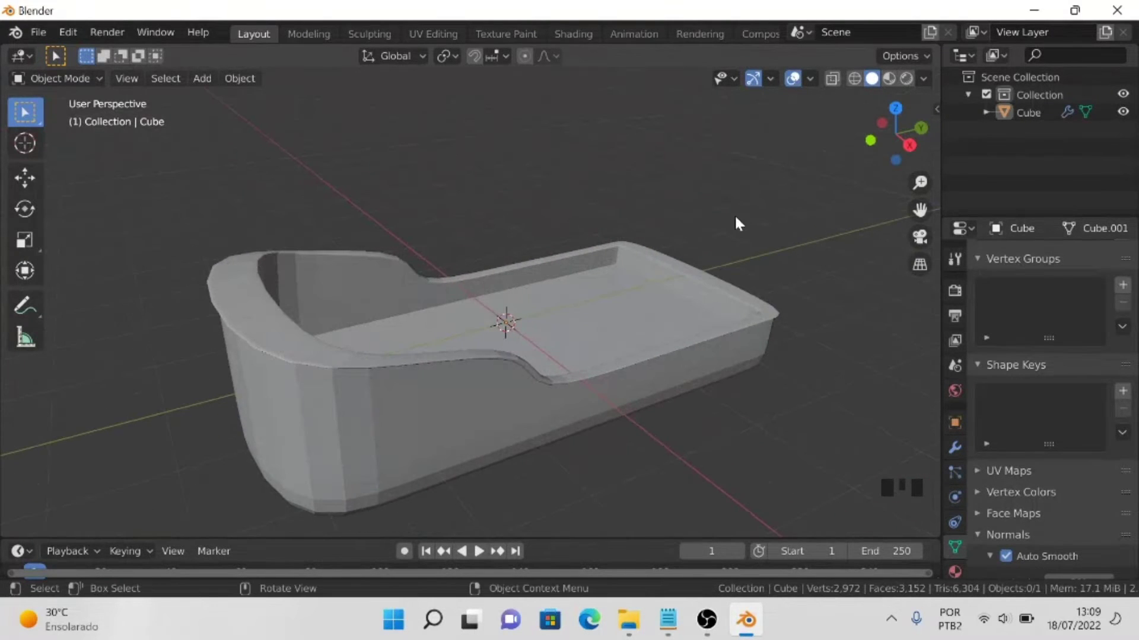
# Add a 2 m cube at the origin and show the scene as wireframe in the right orthographic view
pyautogui.scroll(-2, 735, 223)
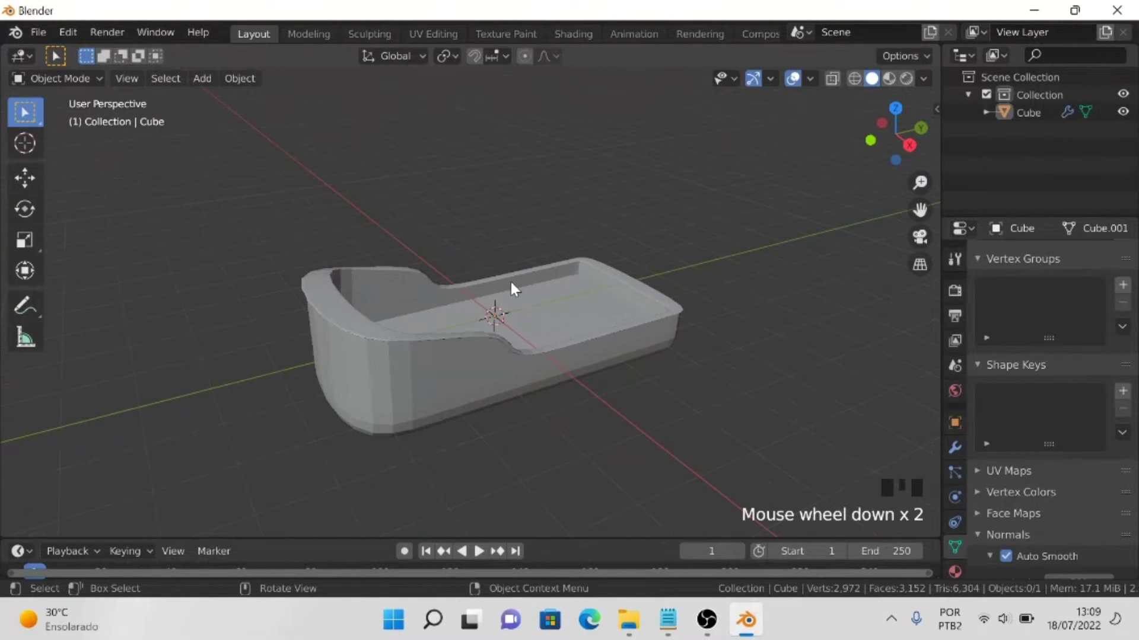
pyautogui.hotkey('shift', 'a')
pyautogui.moveTo(510, 240)
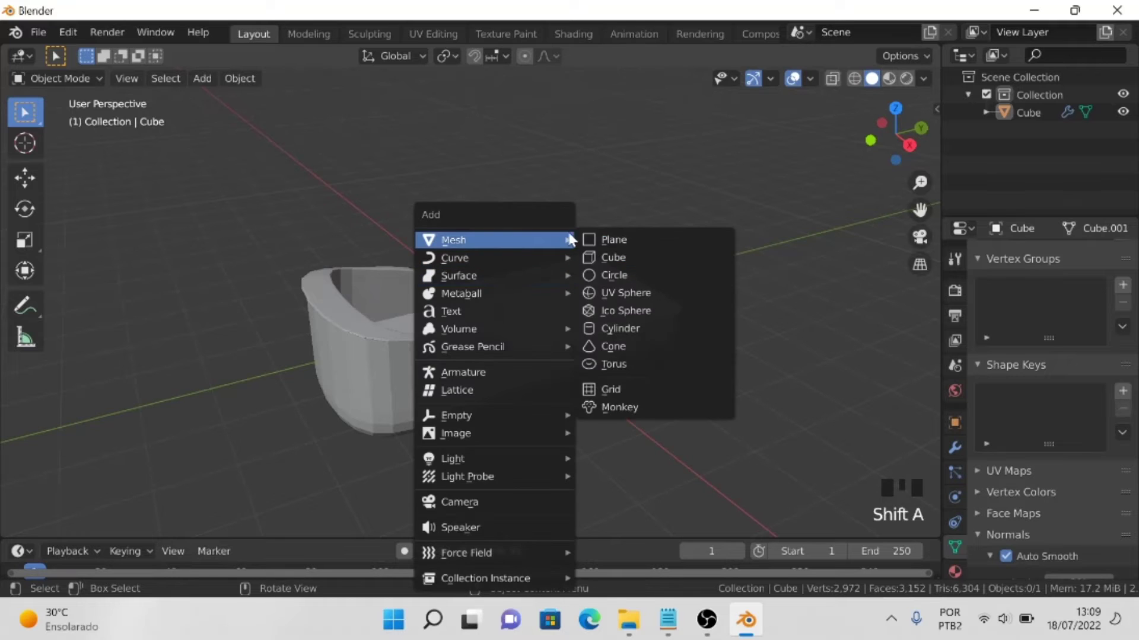
pyautogui.click(611, 256)
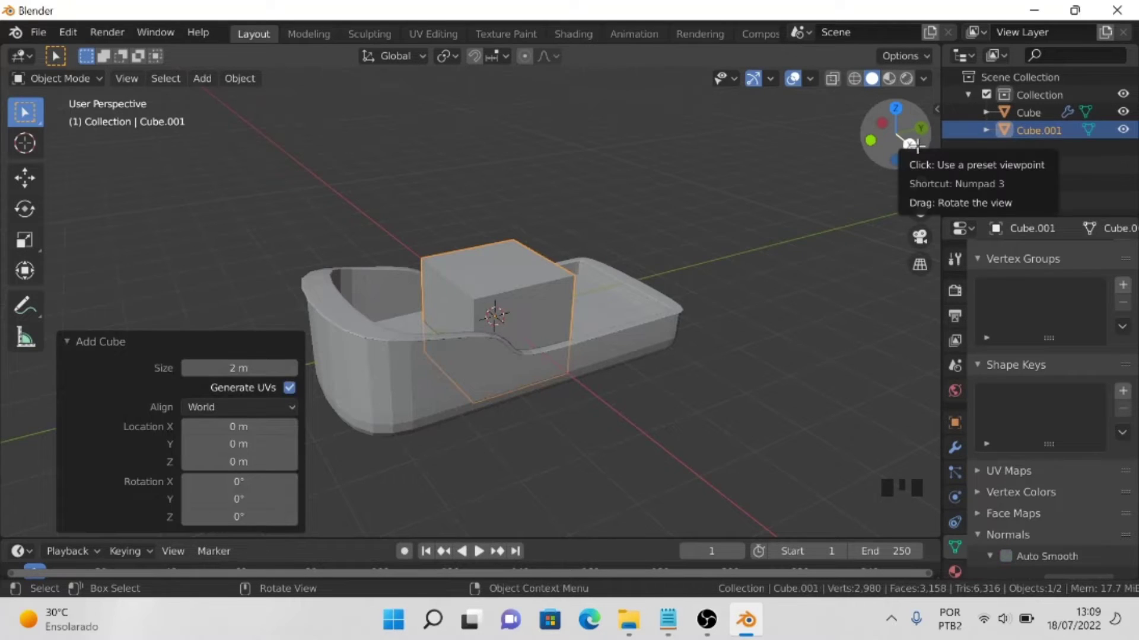
pyautogui.click(909, 144)
pyautogui.press('z')
pyautogui.click(482, 350)
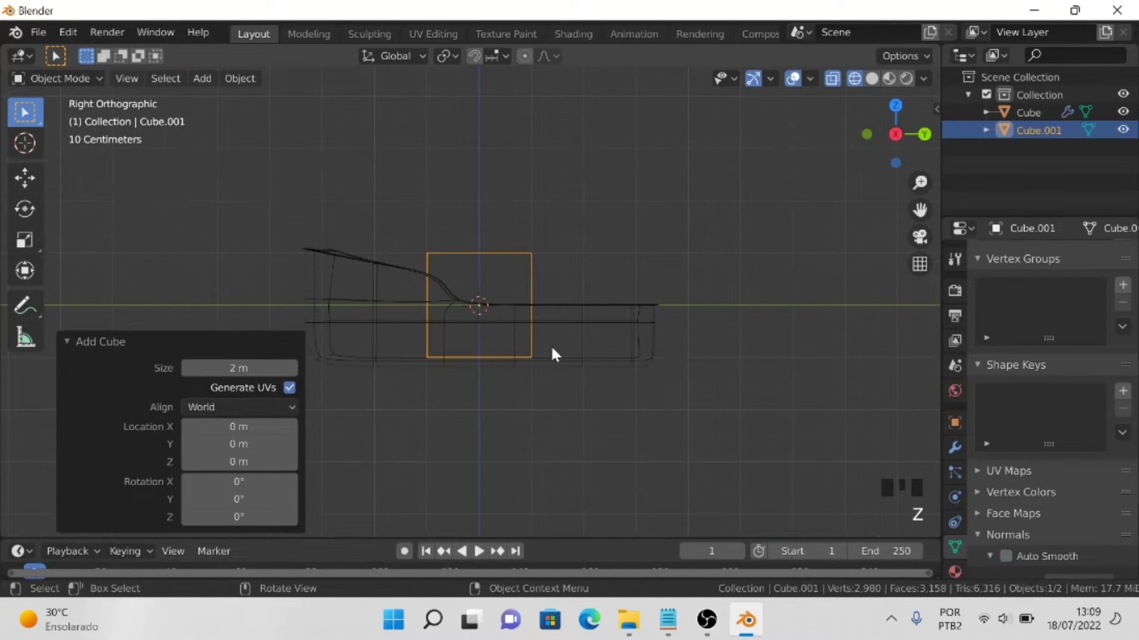
# Move the new cube up about 0.66 m along Z and scale it uniformly by about 1.23
pyautogui.press('g')
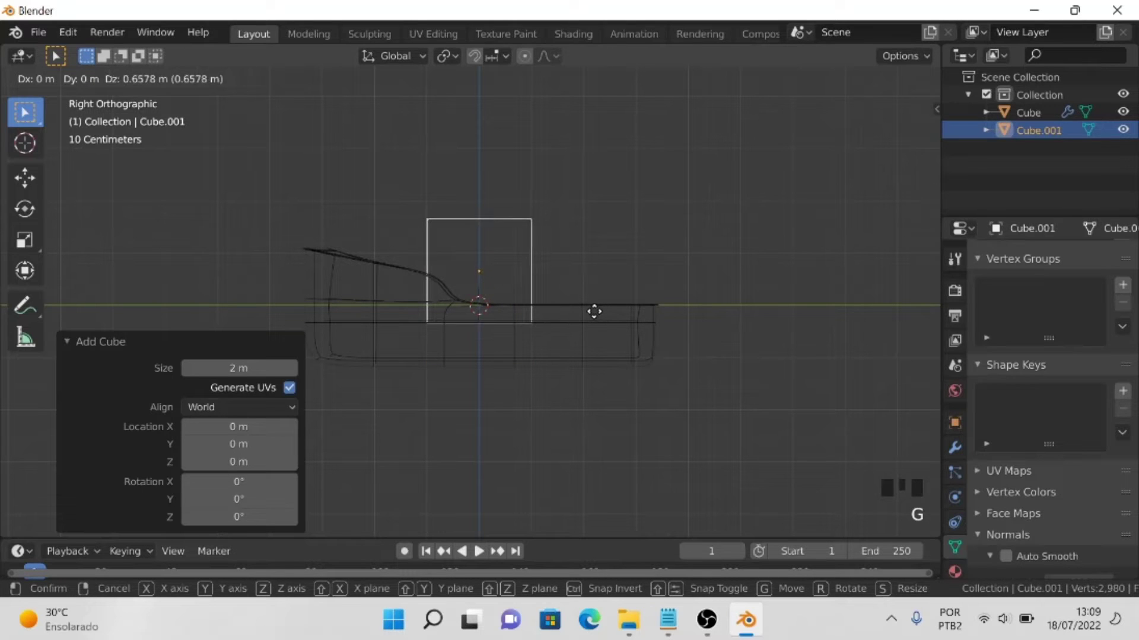
pyautogui.click(596, 318)
pyautogui.press('s')
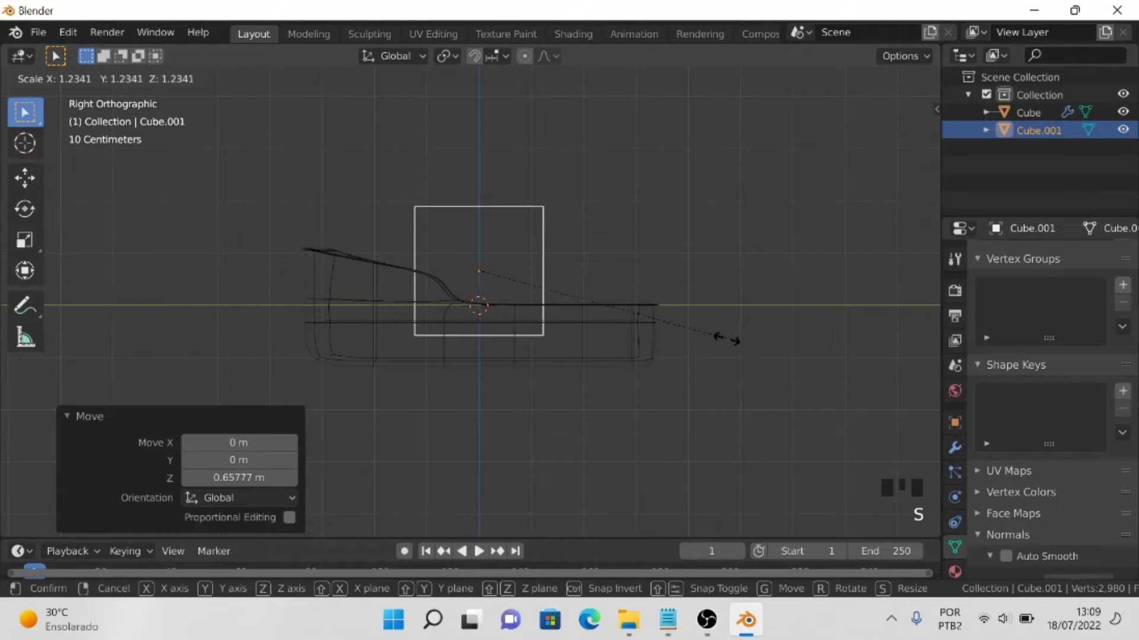
pyautogui.click(731, 339)
# Stretch the cube along Z by about 1.21 and raise it about 0.53 m so its base sits inside the shoe
pyautogui.press('s')
pyautogui.press('z')
pyautogui.click(781, 332)
pyautogui.press('g')
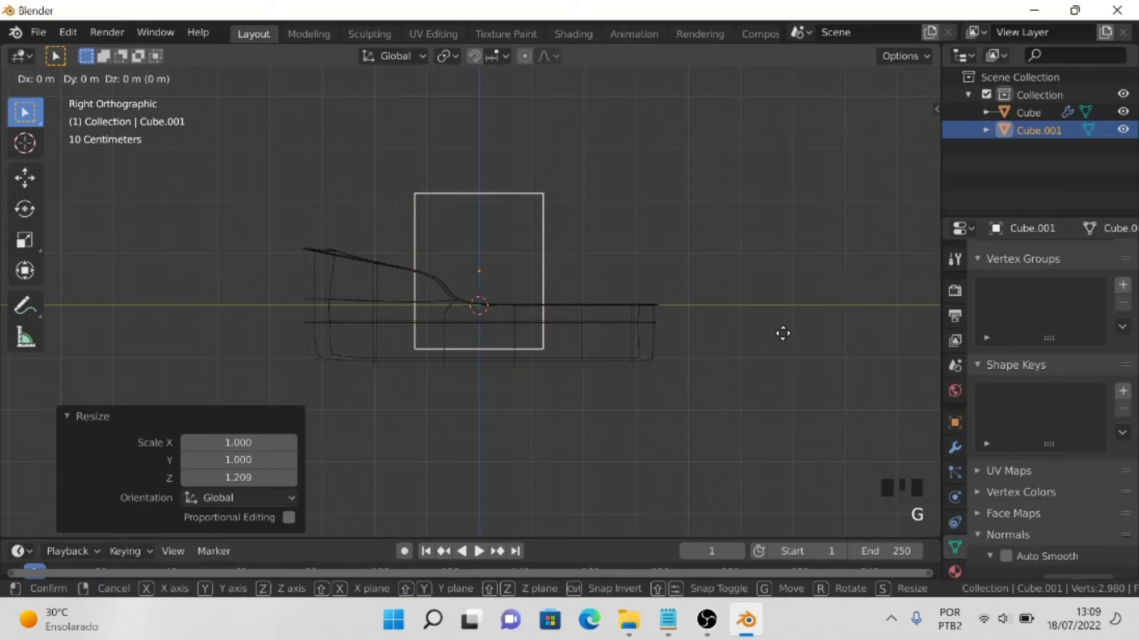
pyautogui.press('z')
pyautogui.click(649, 303)
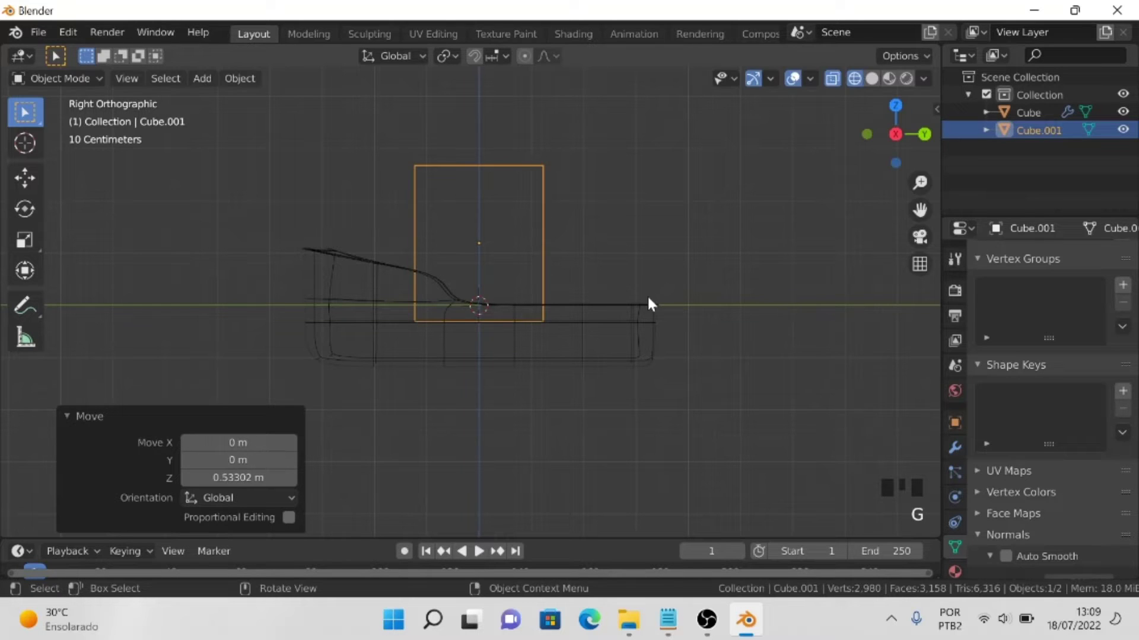
# Taper the second cube by scaling its four bottom vertices uniformly by about 0.77
pyautogui.press('Tab')
pyautogui.press('z')
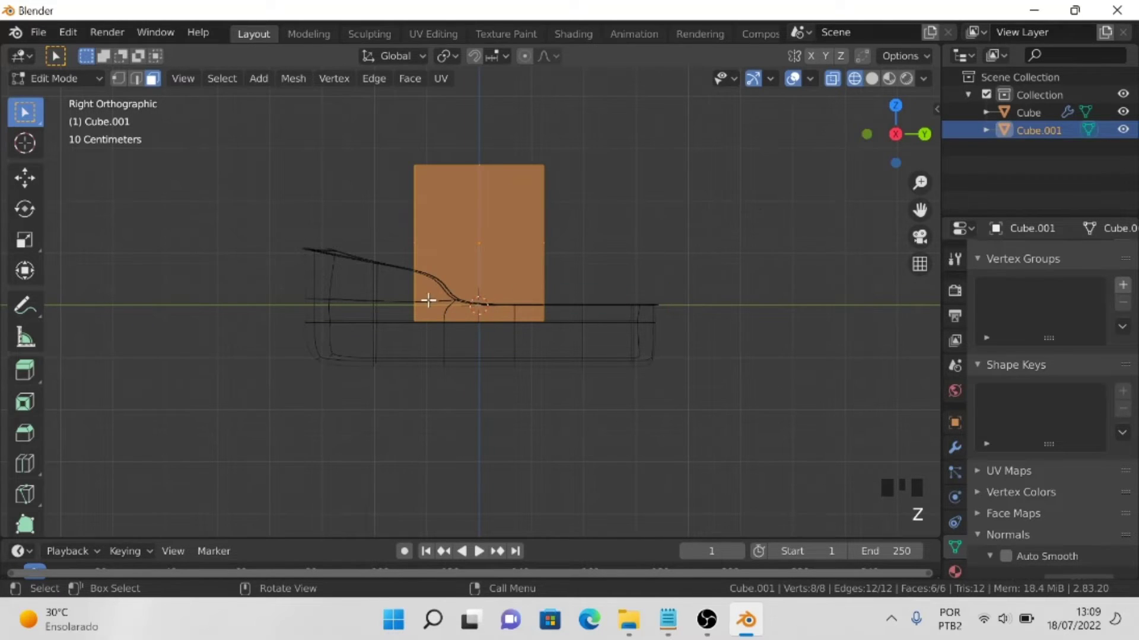
pyautogui.press('z')
pyautogui.moveTo(355, 275); pyautogui.dragTo(653, 376)
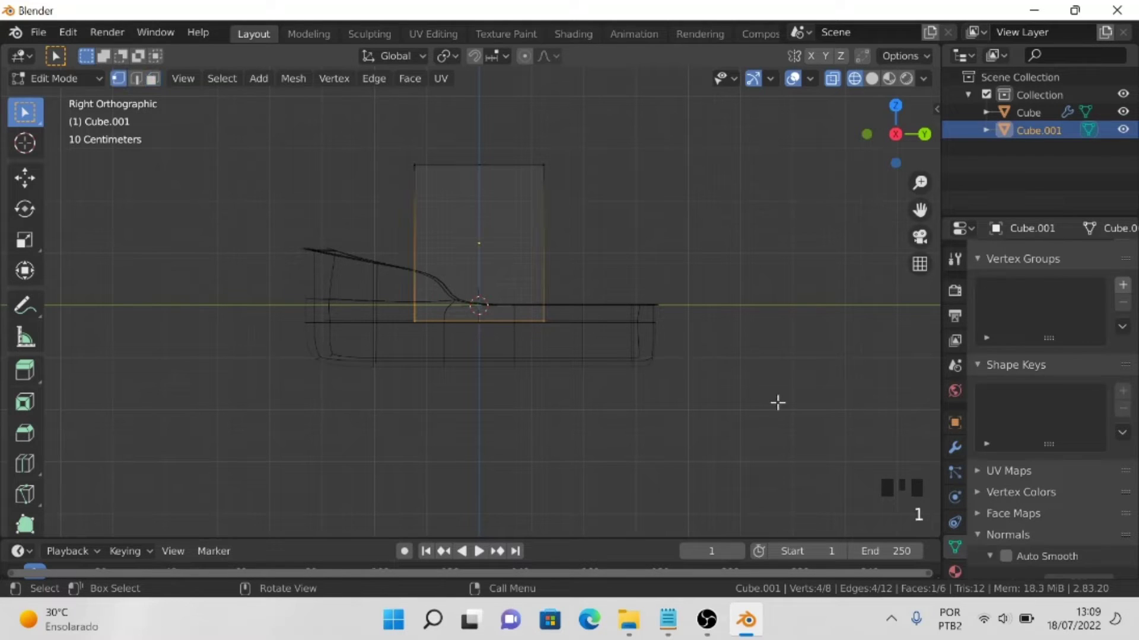
pyautogui.press('s')
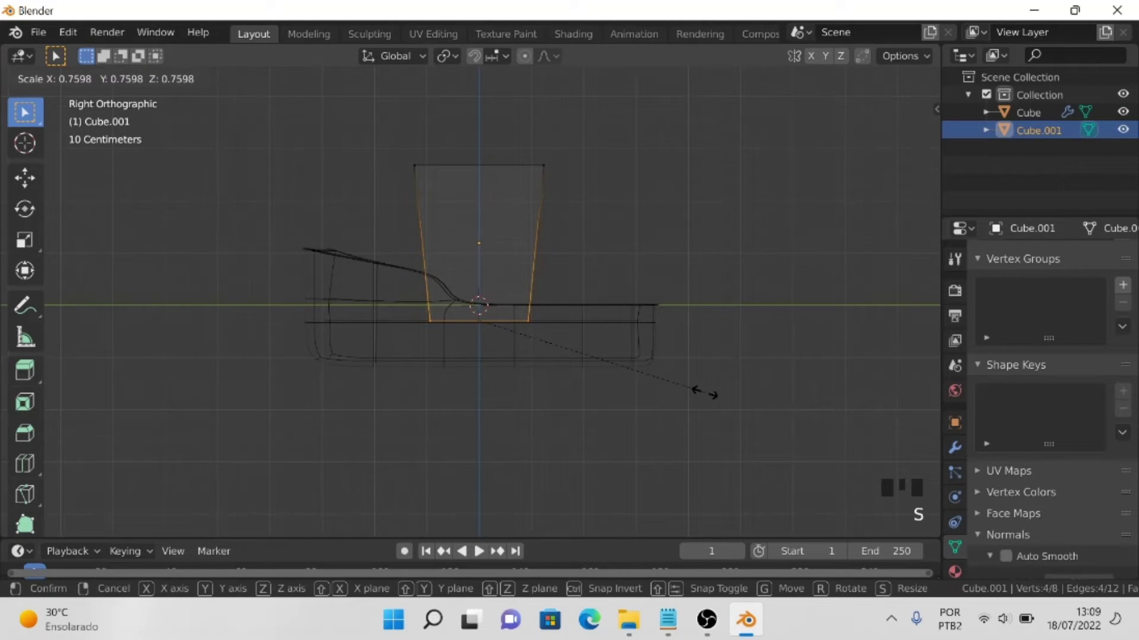
pyautogui.click(708, 393)
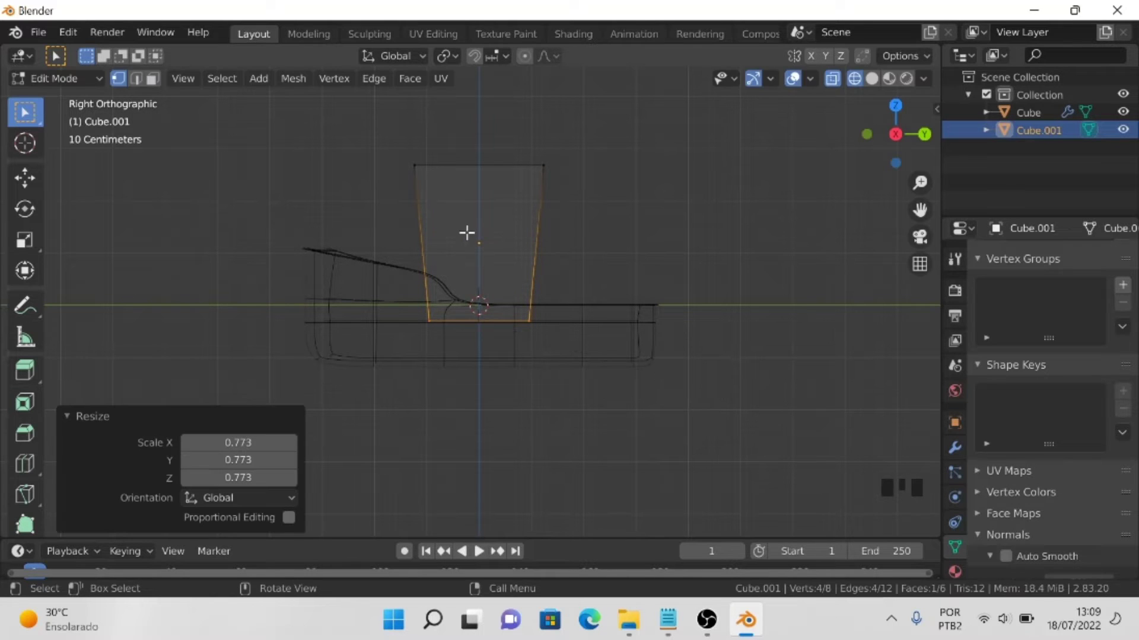
# Lower the block's four top vertices about 0.215 m along Z
pyautogui.moveTo(392, 139); pyautogui.dragTo(643, 224)
pyautogui.press('g')
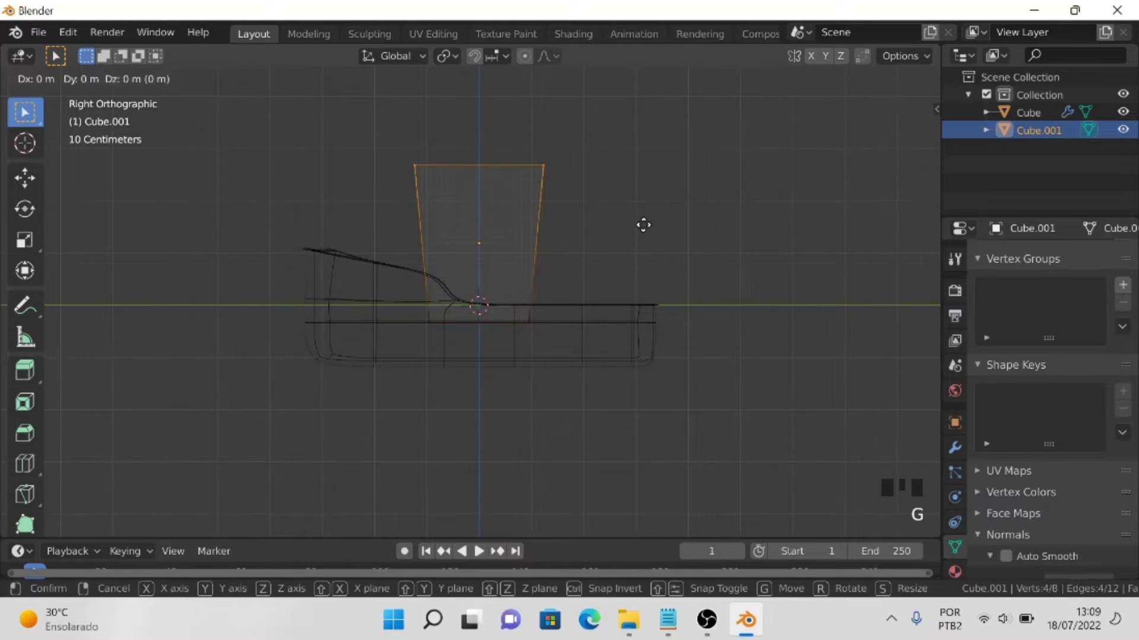
pyautogui.press('z')
pyautogui.click(642, 236)
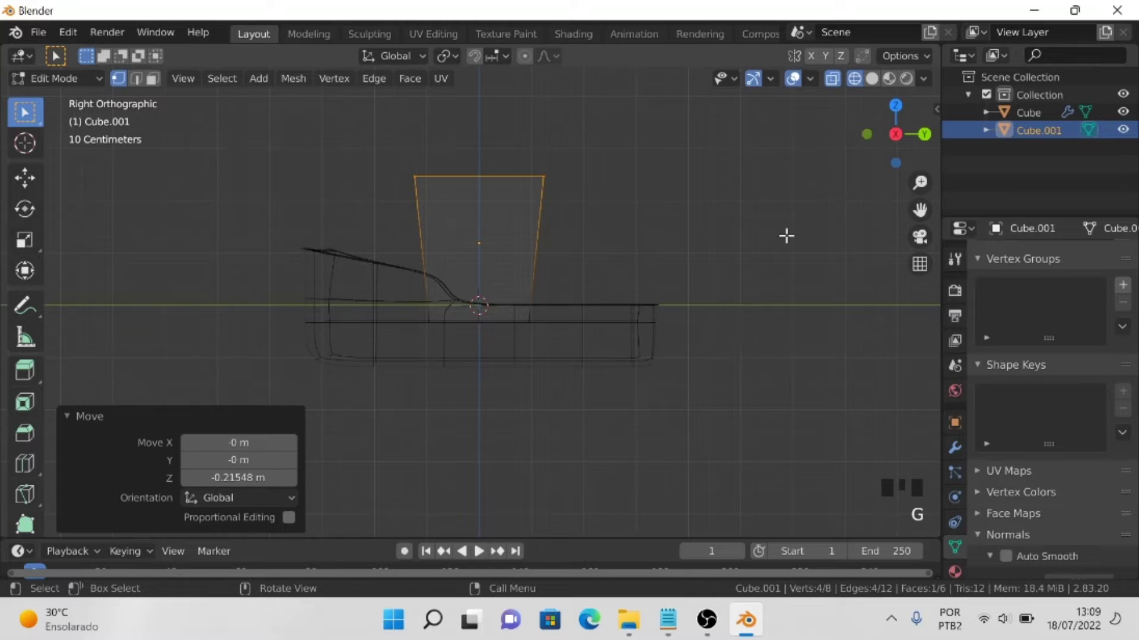
# Return to solid shading and add three centred loop cuts to the block, one horizontal and one vertical in each direction
pyautogui.press('z')
pyautogui.click(968, 318)
pyautogui.moveTo(910, 143); pyautogui.dragTo(960, 183)
pyautogui.hotkey('ctrl', 'r')
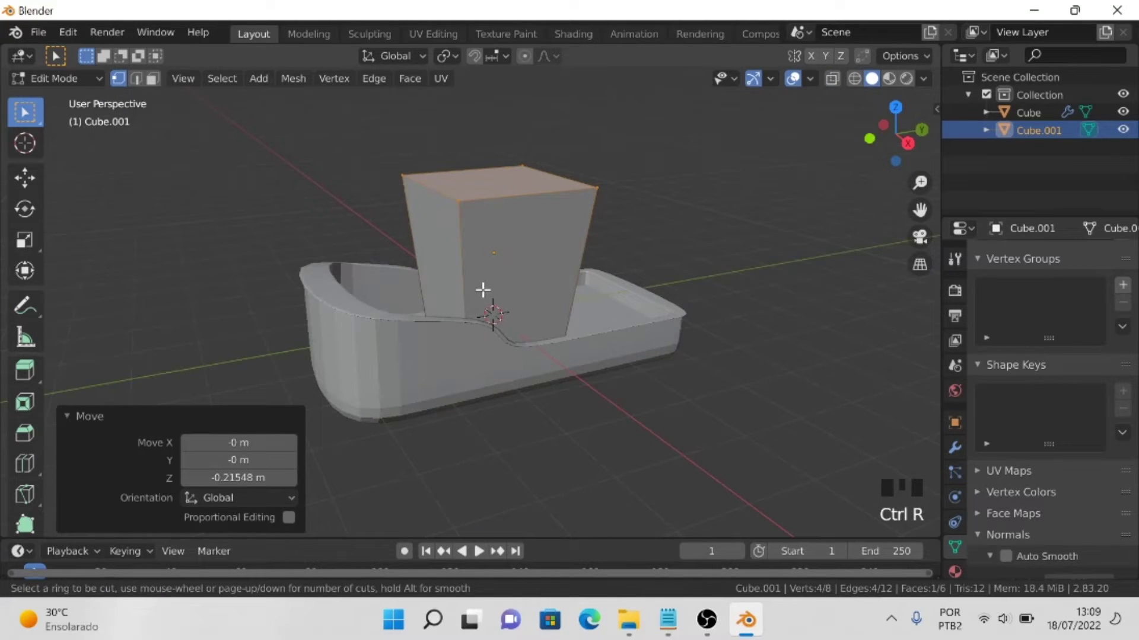
pyautogui.click(466, 305)
pyautogui.click(466, 305)
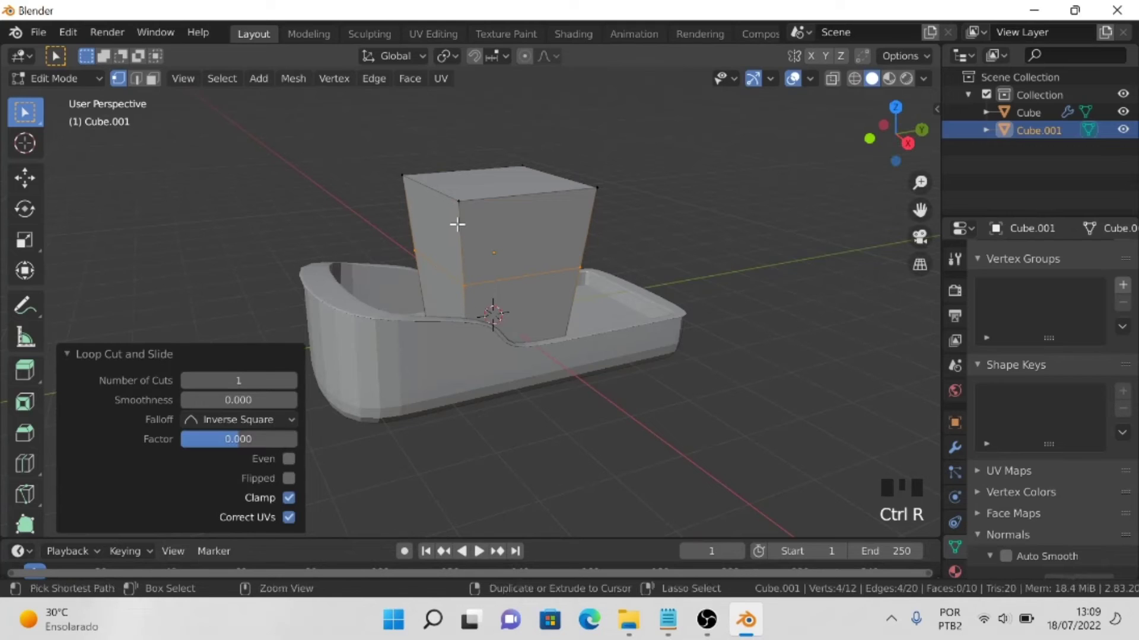
pyautogui.hotkey('ctrl', 'r')
pyautogui.click(447, 196)
pyautogui.click(447, 196)
pyautogui.hotkey('ctrl', 'r')
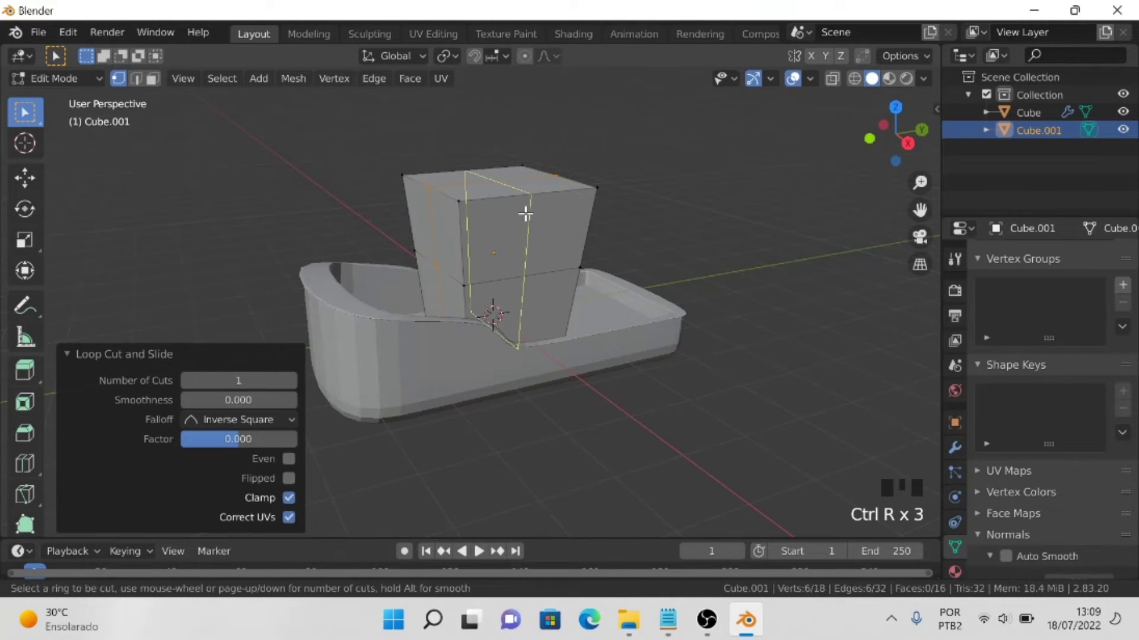
pyautogui.click(523, 213)
pyautogui.click(520, 213)
# Select the ring of eight upper side faces and inset them individually by about 0.112 m as window panes
pyautogui.press('3')
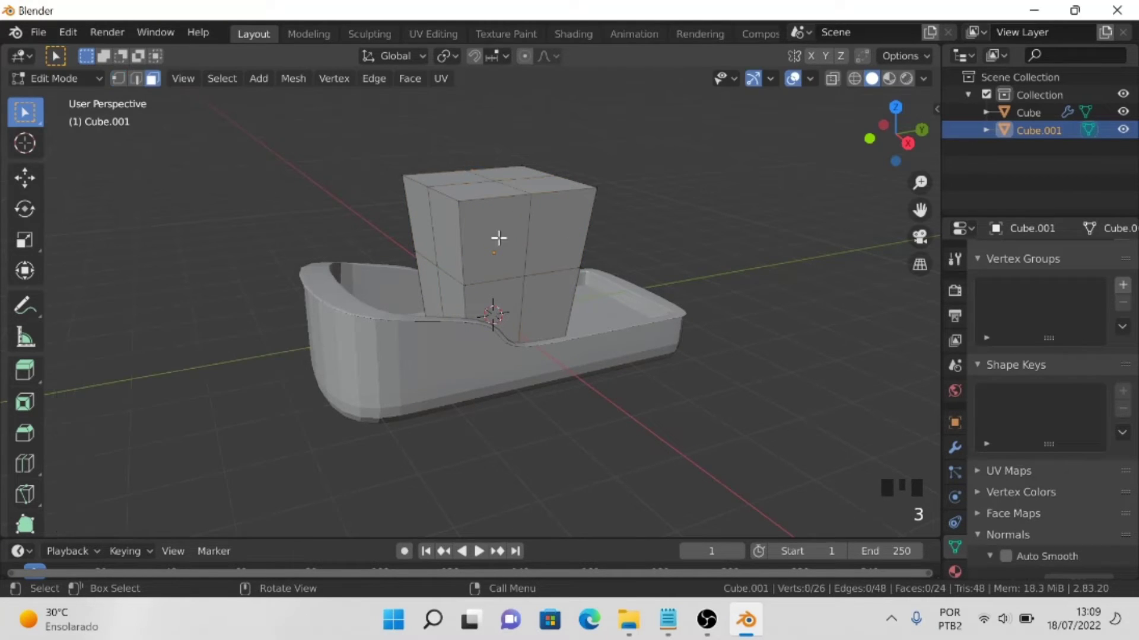
pyautogui.keyDown('alt'); pyautogui.click(521, 241); pyautogui.keyUp('alt')
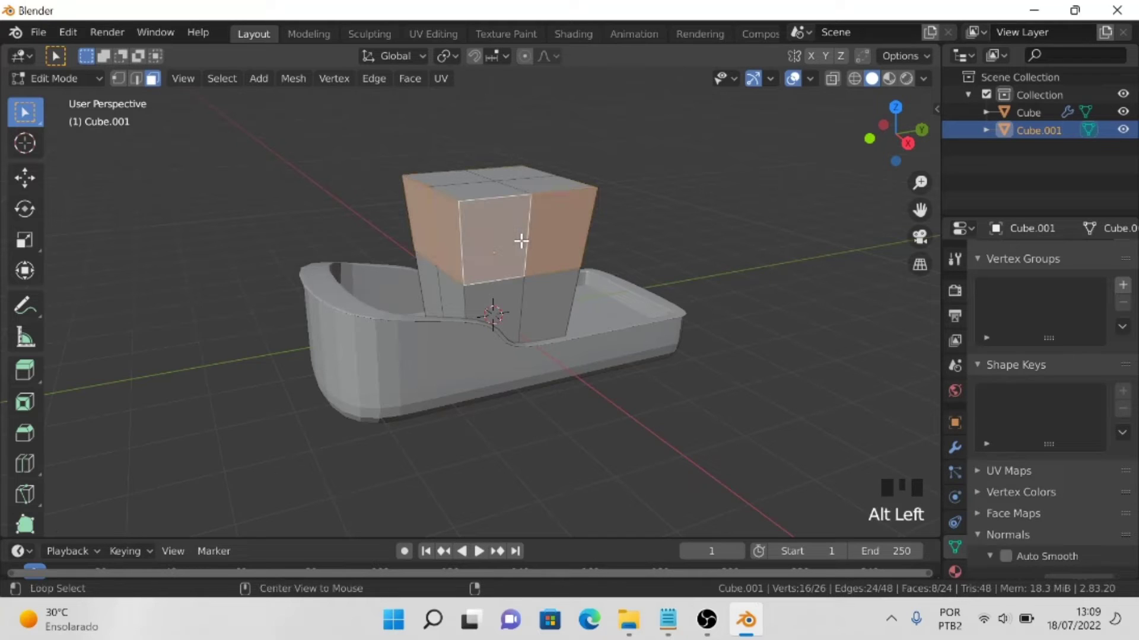
pyautogui.press('i')
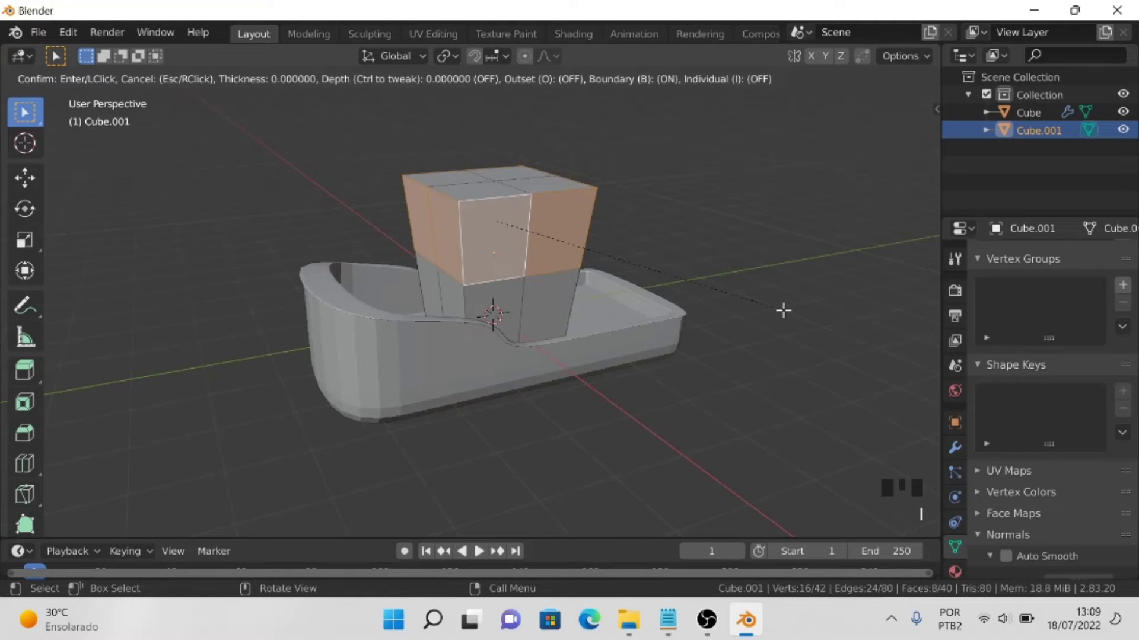
pyautogui.press('i')
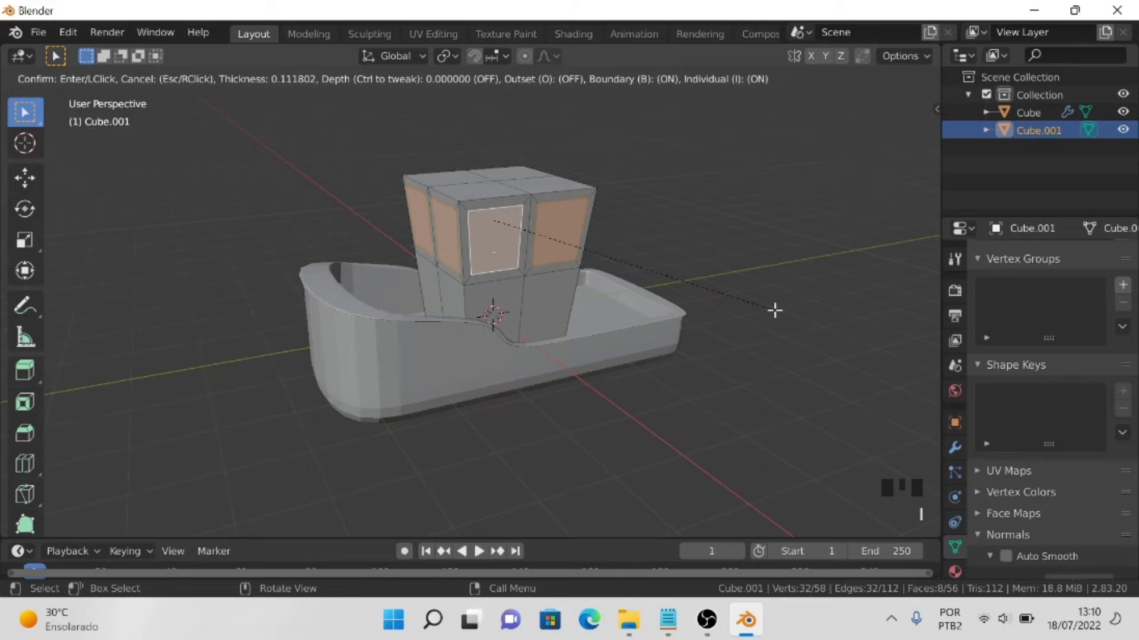
pyautogui.click(775, 310)
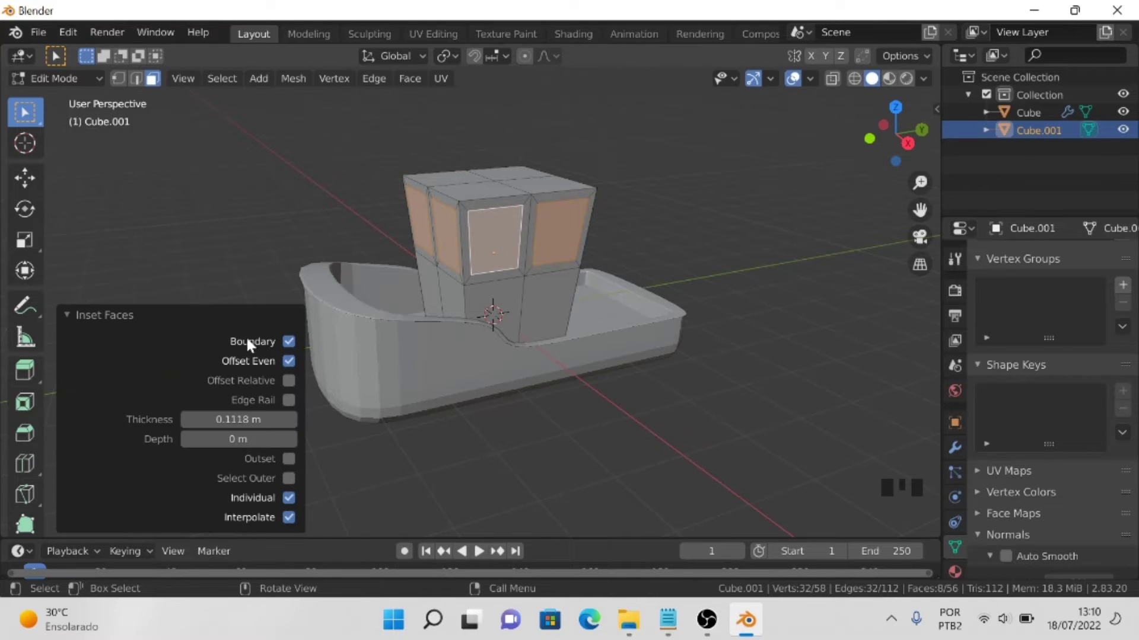
pyautogui.click(90, 318)
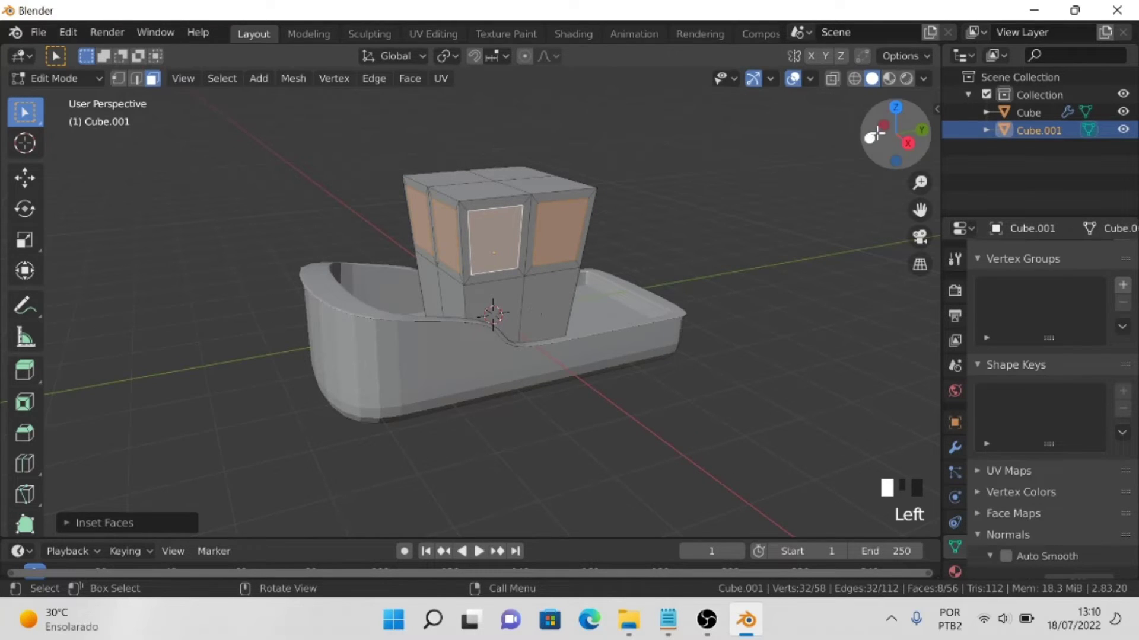
# Extrude the window faces inward along their normals by about 0.12 m and return to Object Mode
pyautogui.moveTo(876, 133); pyautogui.dragTo(764, 153)
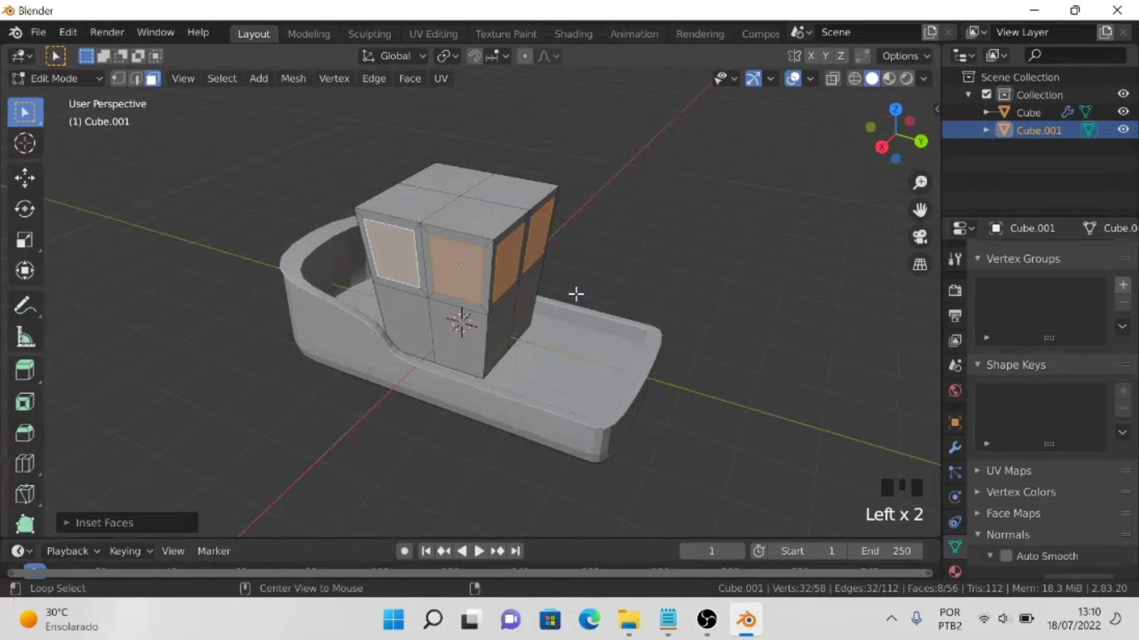
pyautogui.hotkey('alt', 'e')
pyautogui.click(575, 315)
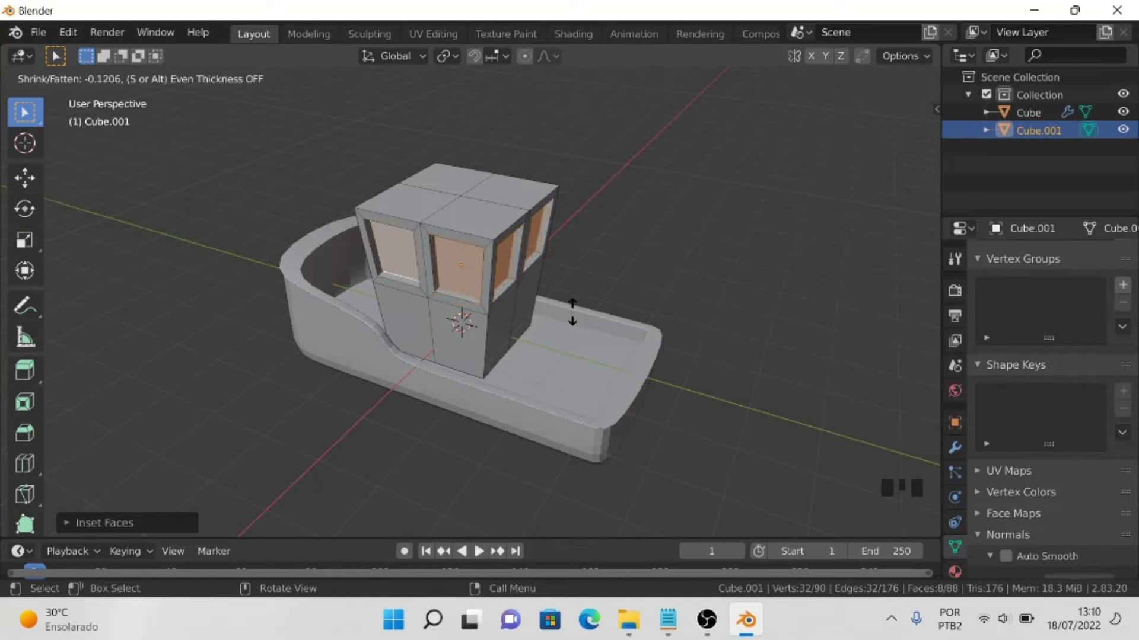
pyautogui.click(573, 313)
pyautogui.press('Tab')
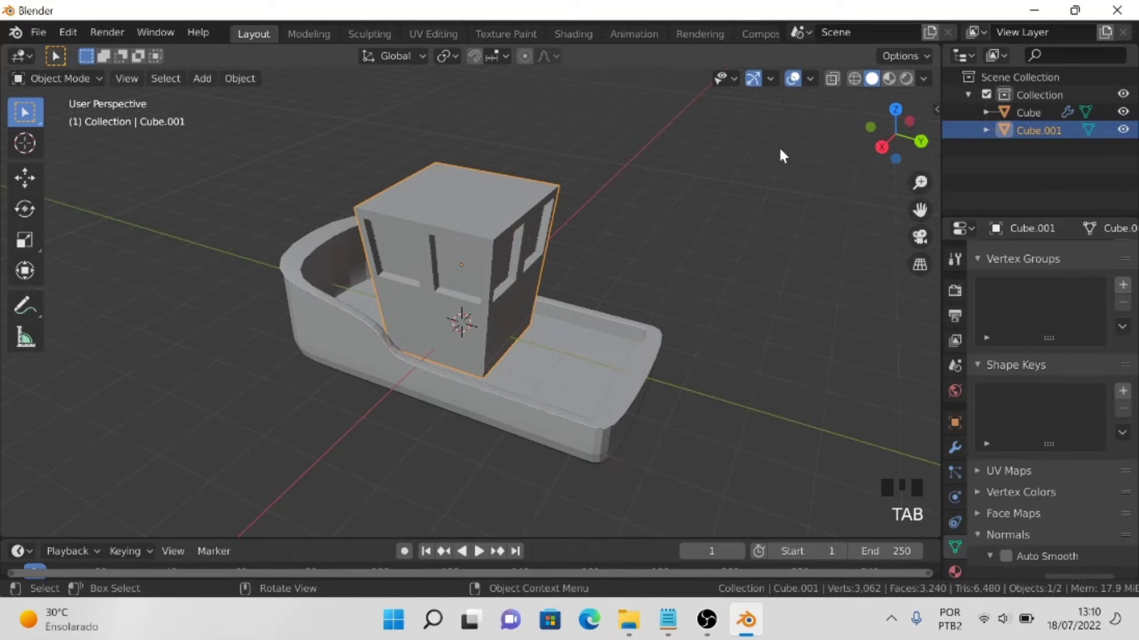
# Extrude the block's four top faces in place and scale them by about 1.55 to form an overhanging roof
pyautogui.moveTo(869, 127); pyautogui.dragTo(745, 173)
pyautogui.press('Tab')
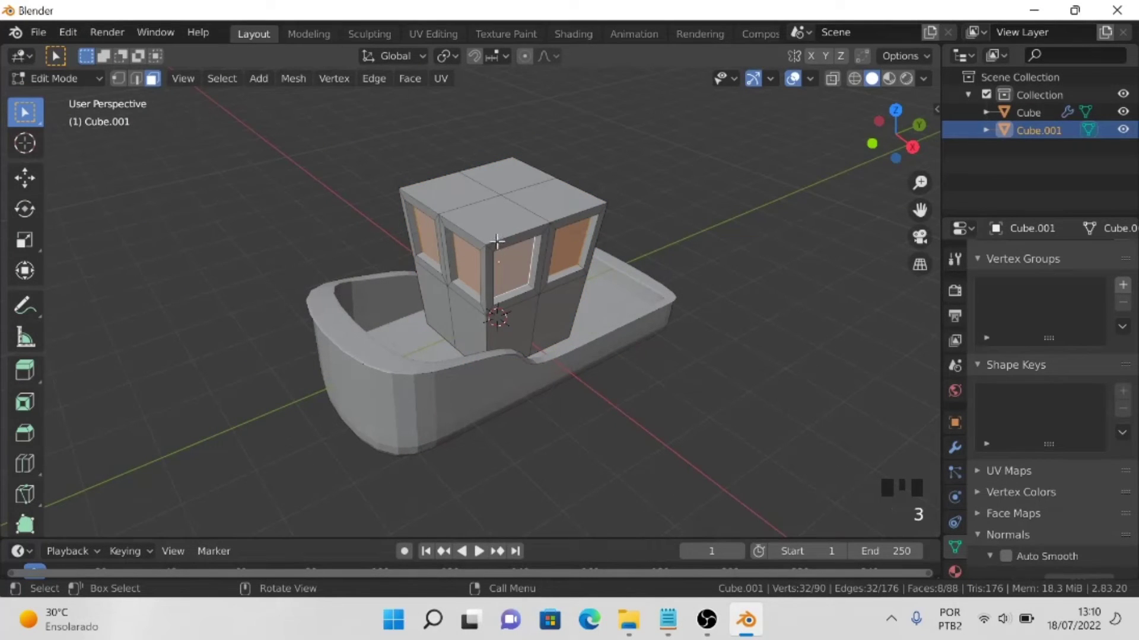
pyautogui.click(470, 222)
pyautogui.keyDown('shift'); pyautogui.click(449, 205); pyautogui.keyUp('shift')
pyautogui.keyDown('shift'); pyautogui.click(506, 173); pyautogui.keyUp('shift')
pyautogui.keyDown('shift'); pyautogui.click(528, 190); pyautogui.keyUp('shift')
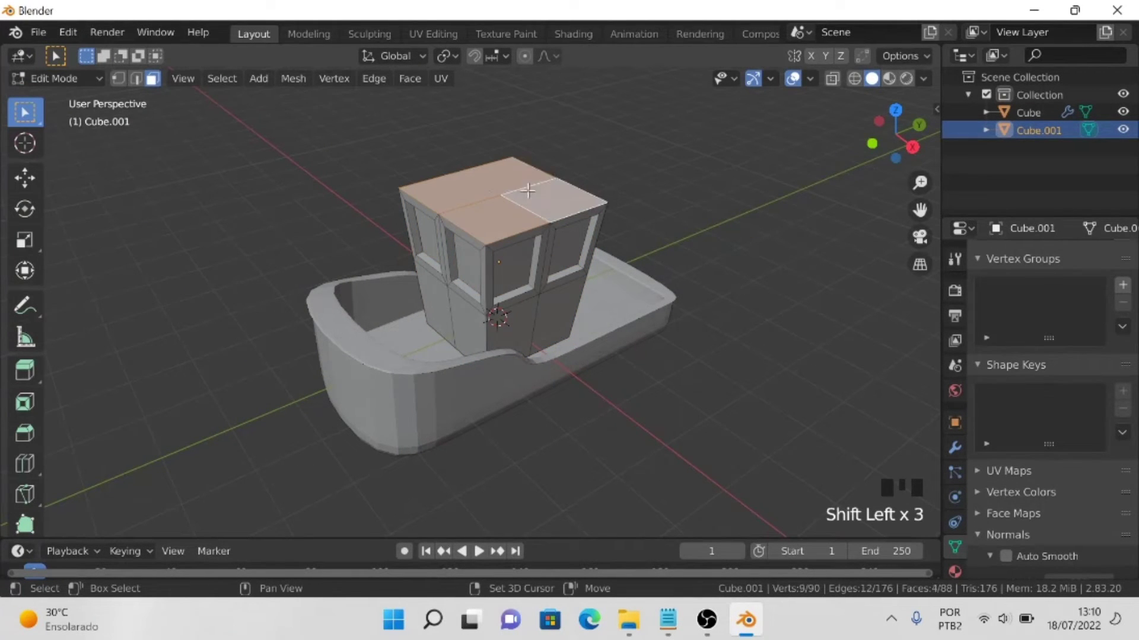
pyautogui.press('e')
pyautogui.rightClick(693, 240)
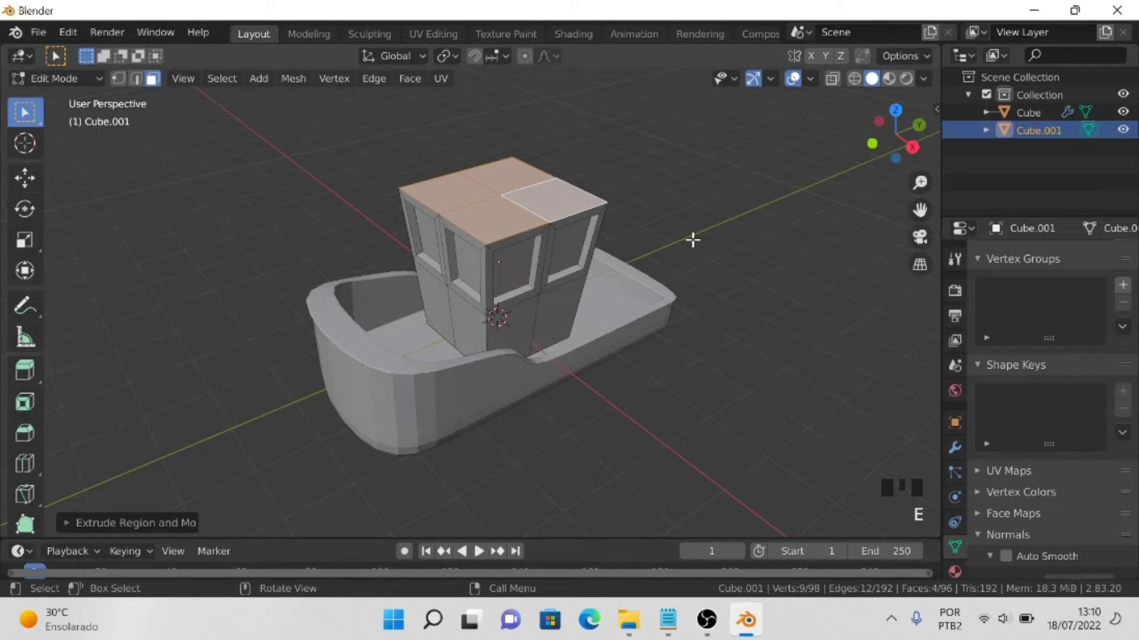
pyautogui.moveTo(864, 158); pyautogui.dragTo(873, 148)
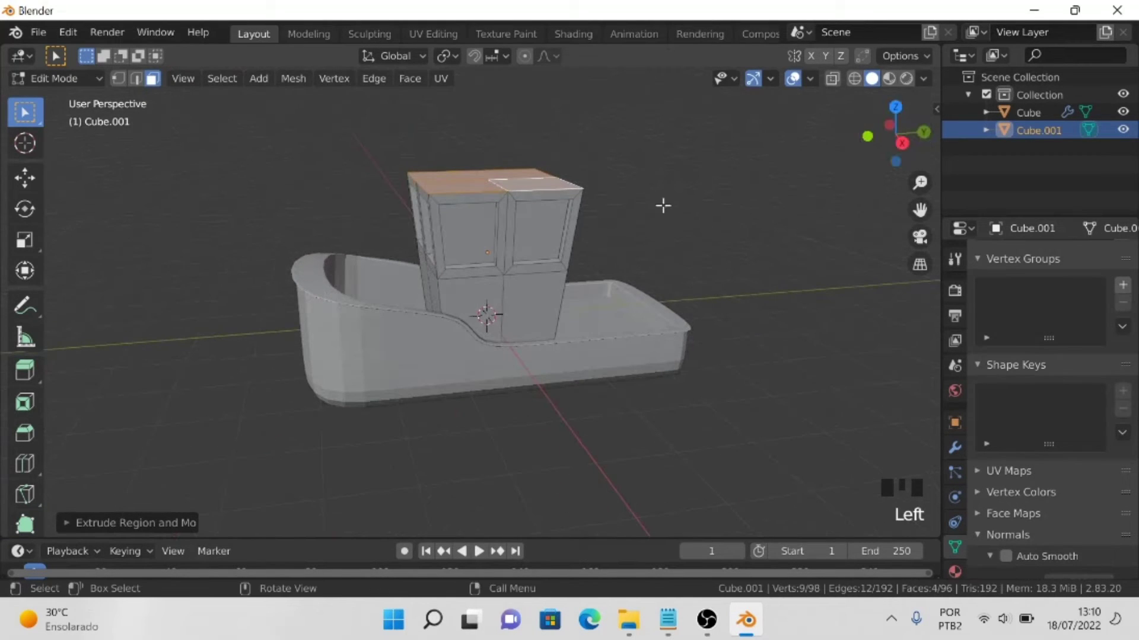
pyautogui.press('s')
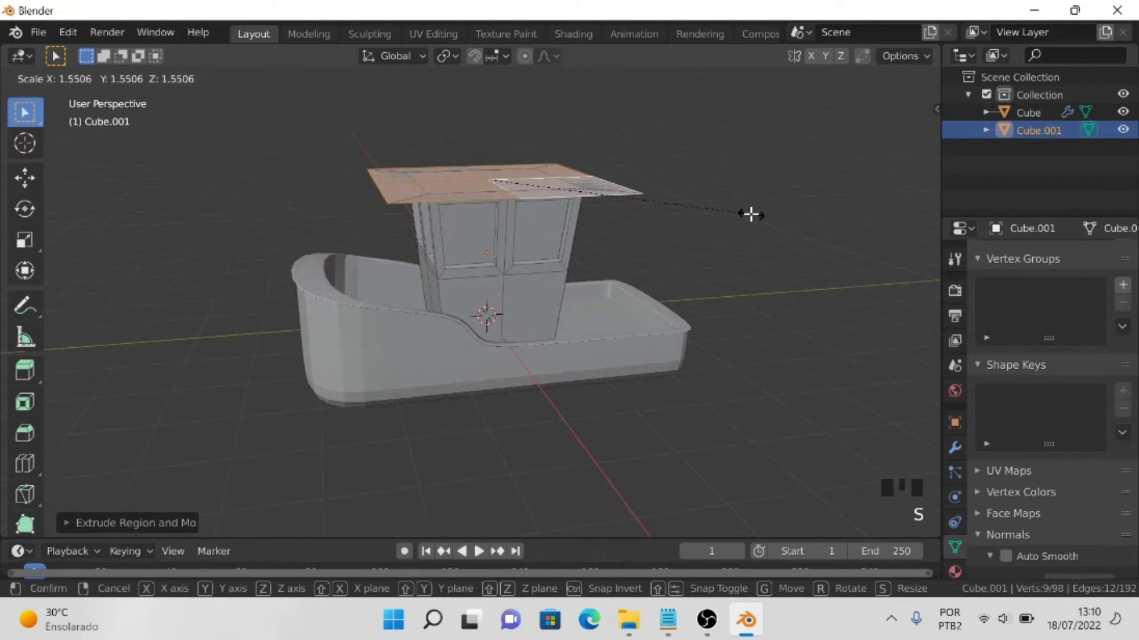
pyautogui.click(751, 215)
# Extrude the enlarged roof faces about -0.16 m along their normal and return to Object Mode
pyautogui.press('e')
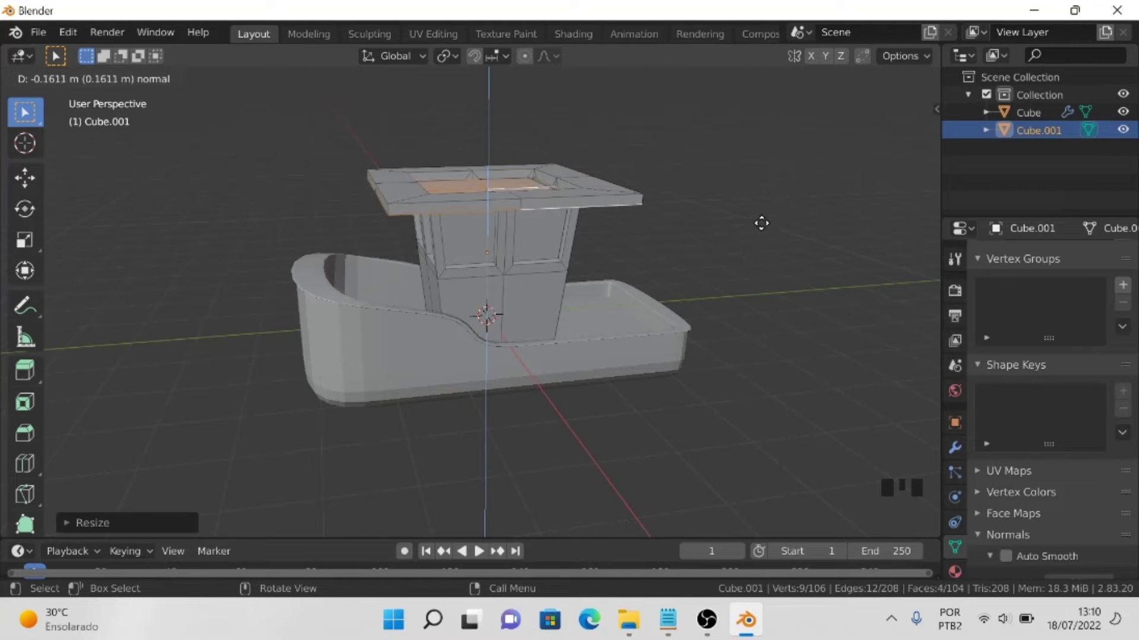
pyautogui.click(762, 222)
pyautogui.press('Tab')
pyautogui.moveTo(885, 156); pyautogui.dragTo(723, 244)
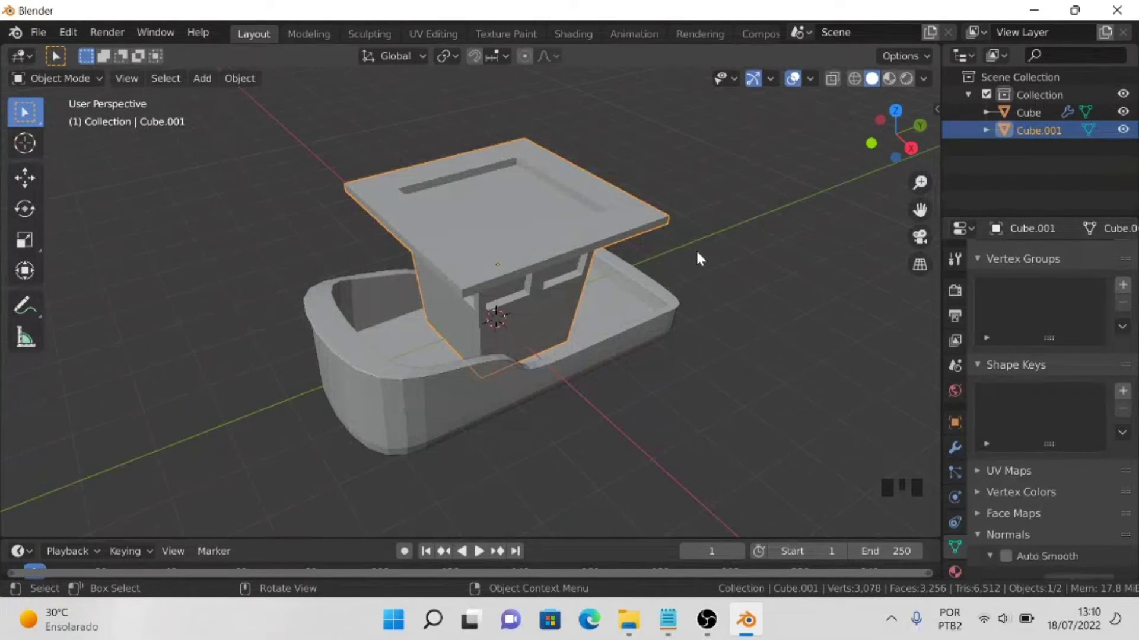
# Stretch the whole cabin and roof slightly along the Y axis and deselect it
pyautogui.press('s')
pyautogui.press('y')
pyautogui.press('s')
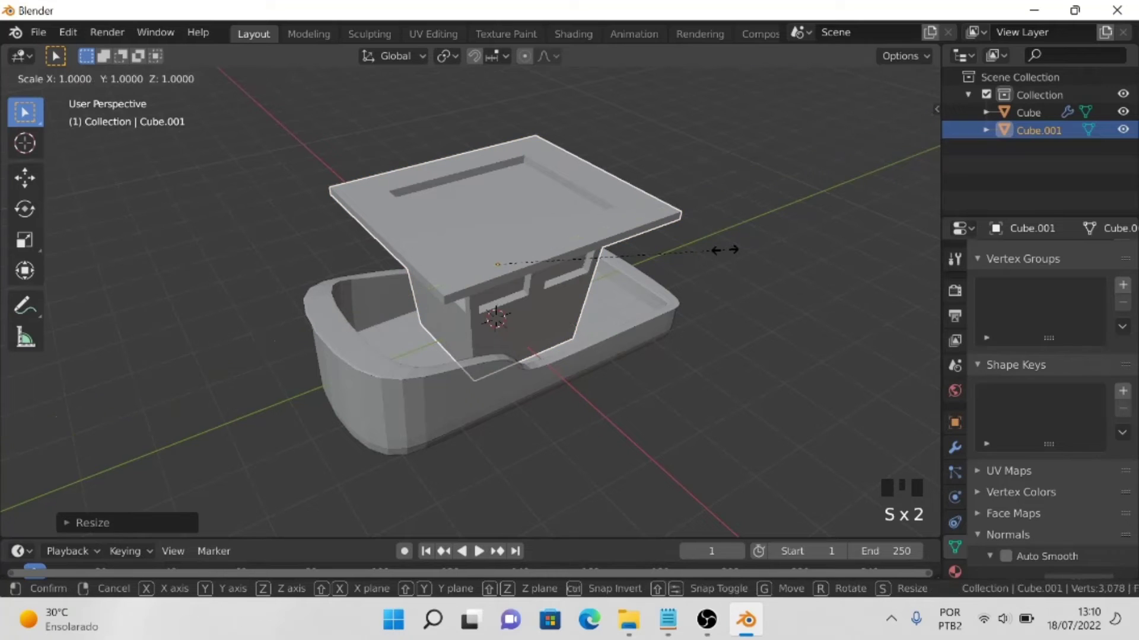
pyautogui.click(745, 282)
pyautogui.click(805, 249)
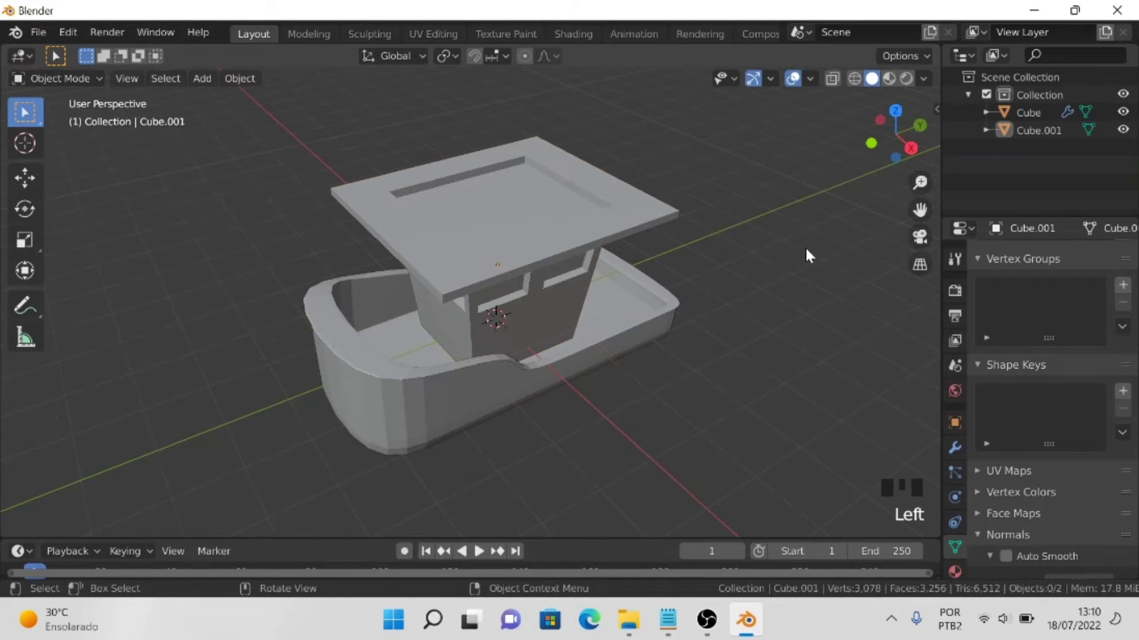
# Scale the cabin and roof object down uniformly relative to the hull
pyautogui.moveTo(896, 133); pyautogui.dragTo(867, 117)
pyautogui.click(467, 266)
pyautogui.press('s')
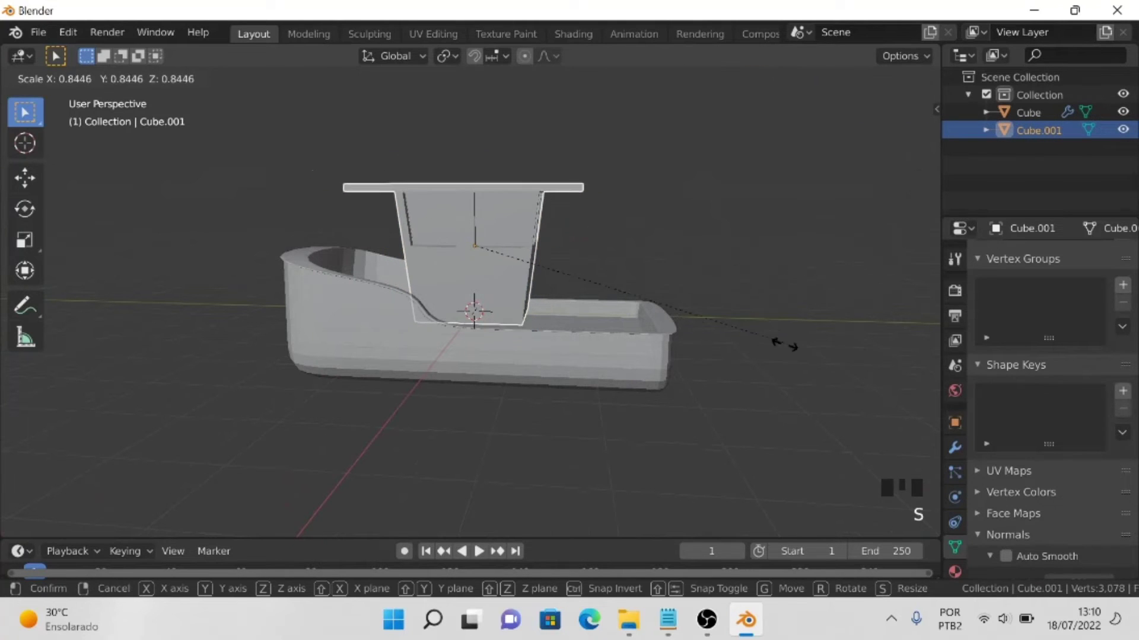
pyautogui.click(762, 332)
# Lower the cabin along Z in the right orthographic wireframe view until its base sits inside the hull
pyautogui.click(890, 136)
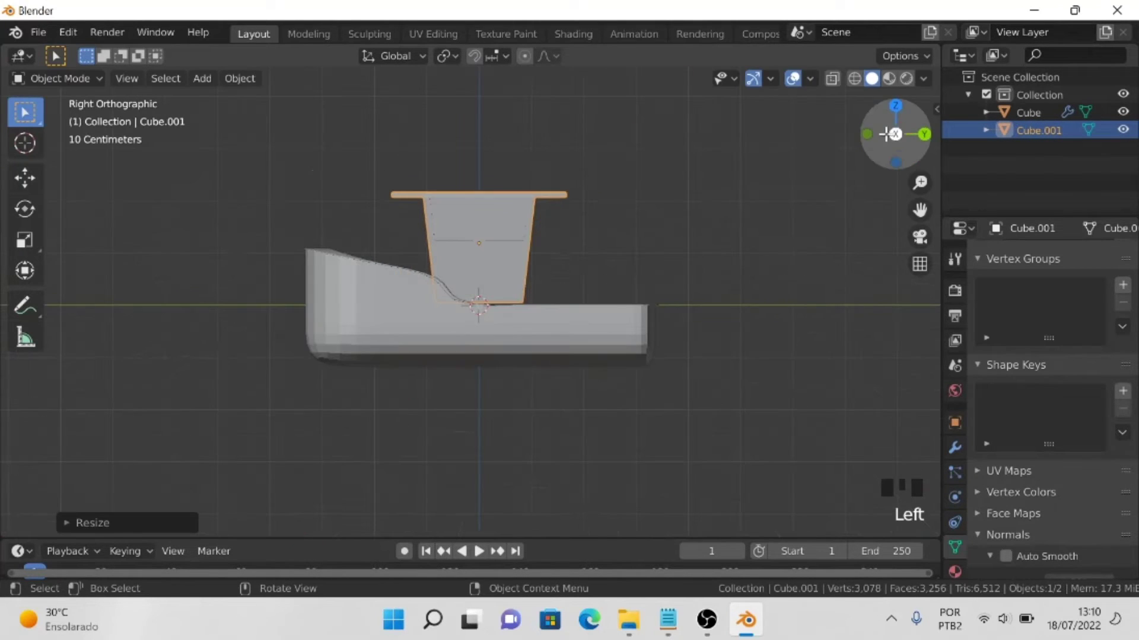
pyautogui.press('z')
pyautogui.press('g')
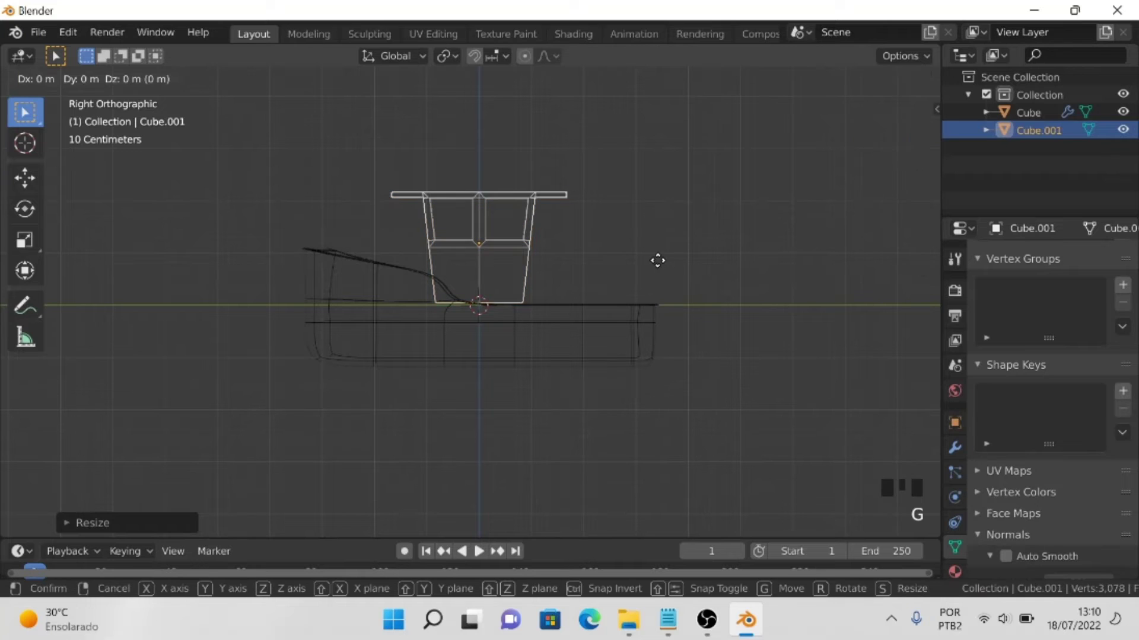
pyautogui.press('z')
pyautogui.click(661, 280)
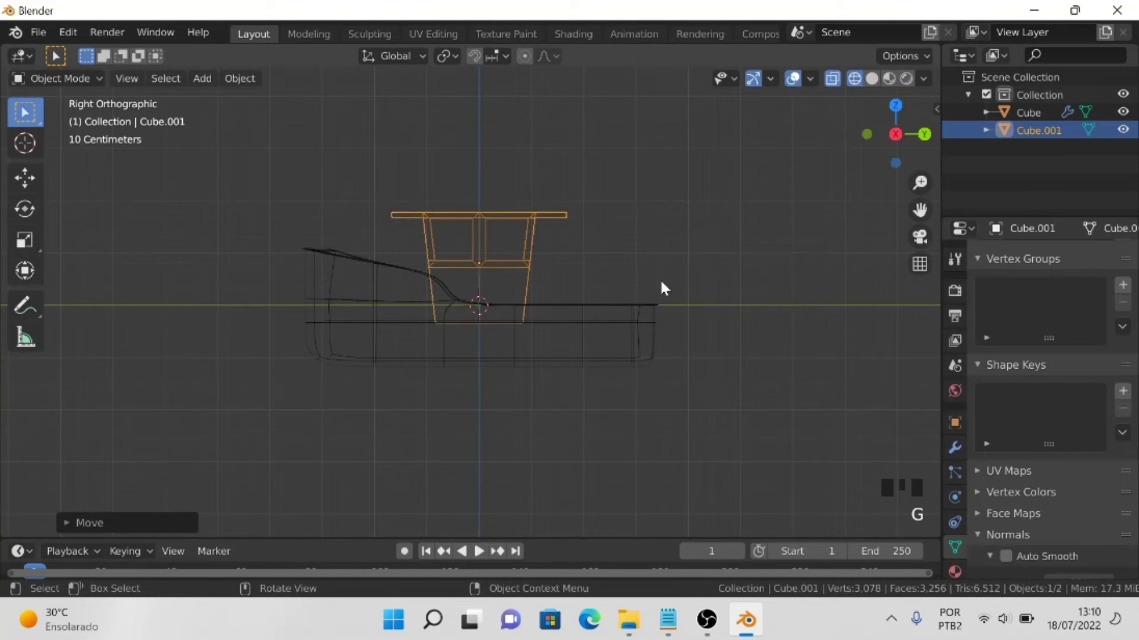
# Return to solid shading, widen the cabin slightly across the hull and deselect it
pyautogui.press('z')
pyautogui.click(820, 284)
pyautogui.press('Tab')
pyautogui.press('Tab')
pyautogui.moveTo(869, 138); pyautogui.dragTo(1008, 192)
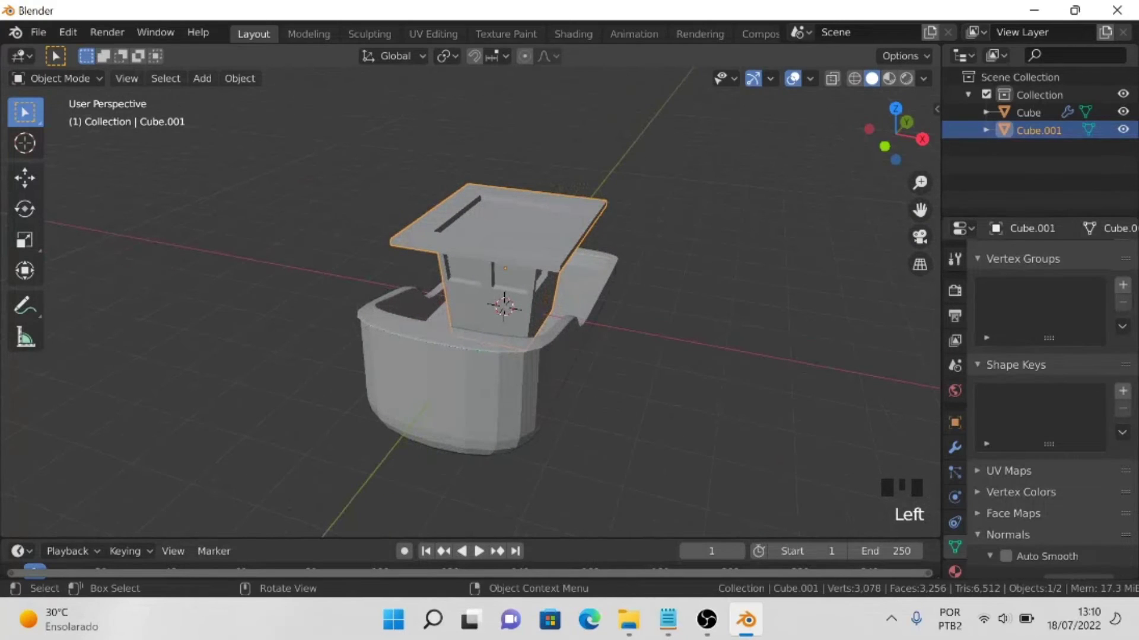
pyautogui.press('s')
pyautogui.click(688, 273)
pyautogui.click(692, 277)
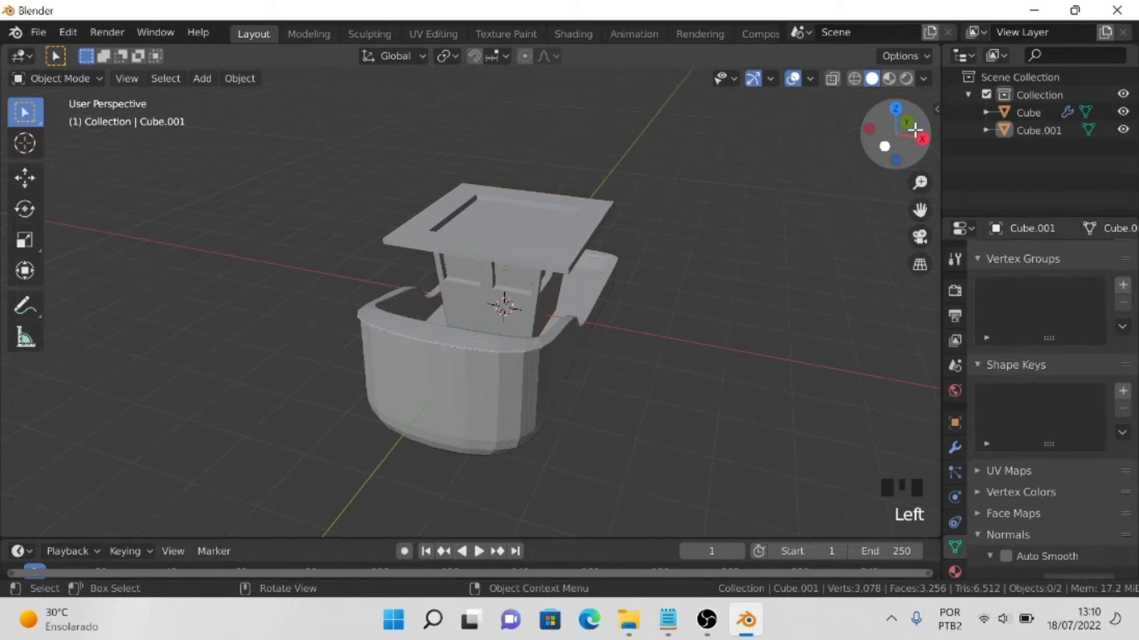
# Add a game isometric camera using the GameIsocam option of the PR Isocam add-on
pyautogui.moveTo(916, 133); pyautogui.dragTo(749, 251)
pyautogui.press('n')
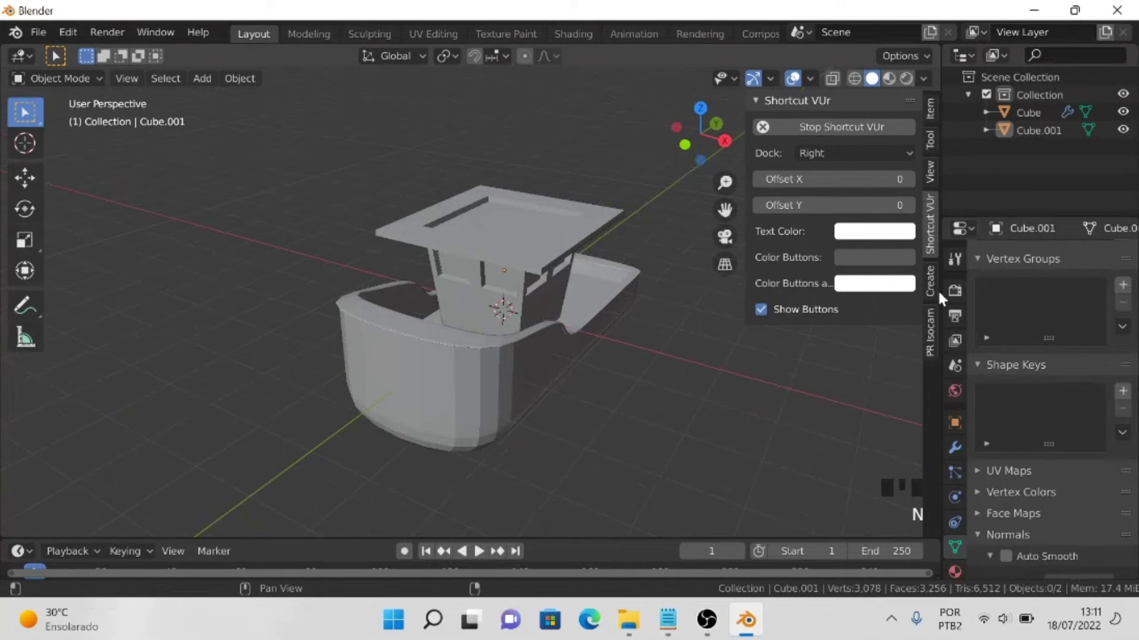
pyautogui.click(933, 323)
pyautogui.click(861, 144)
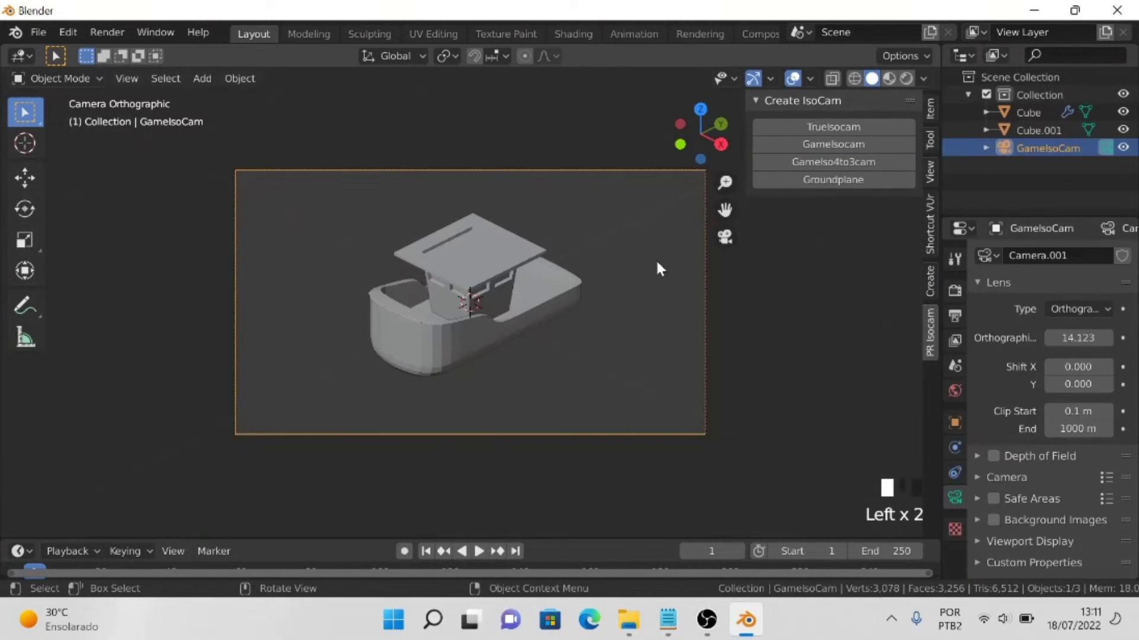
# Shorten the hull by moving its stern vertices along Y toward the cabin in the right orthographic wireframe view
pyautogui.press('n')
pyautogui.click(609, 327)
pyautogui.click(493, 319)
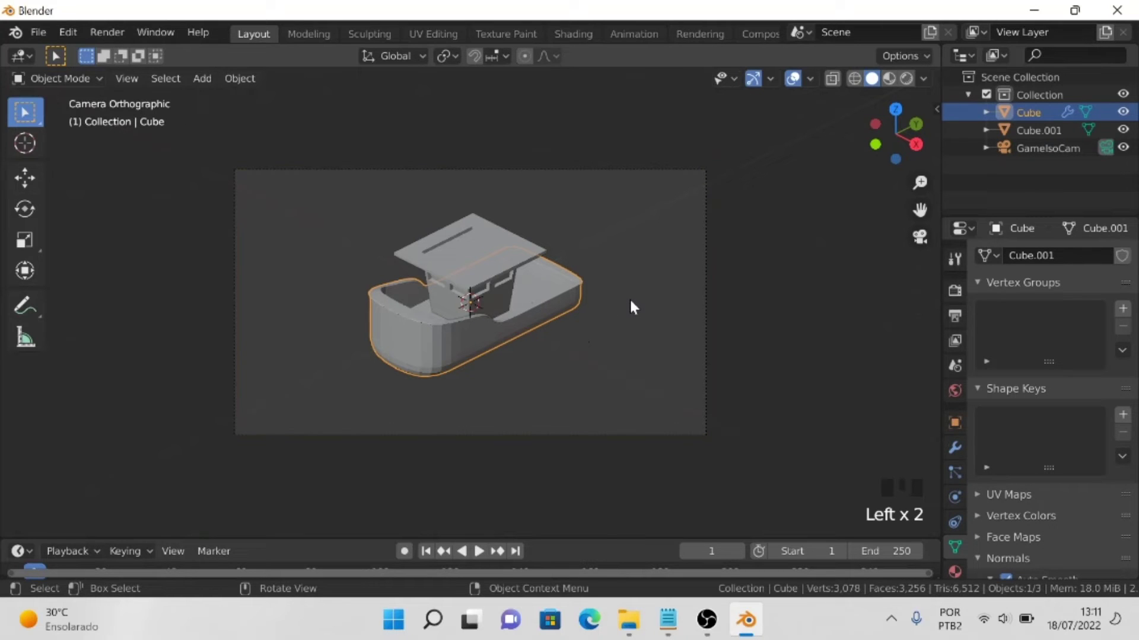
pyautogui.press('Tab')
pyautogui.click(916, 143)
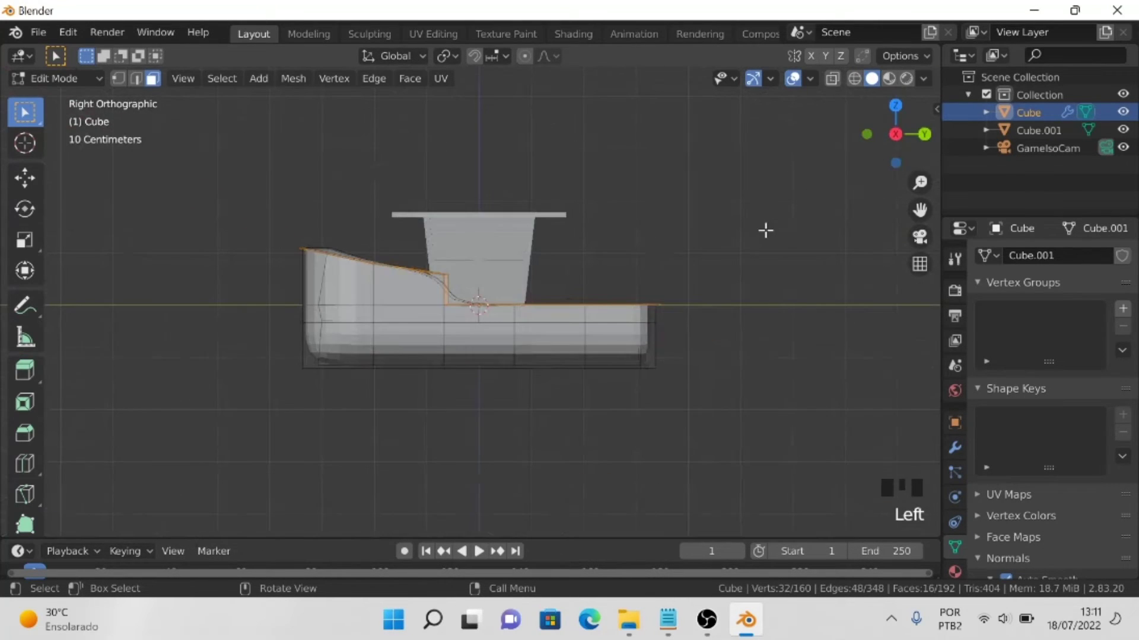
pyautogui.press('z')
pyautogui.click(620, 288)
pyautogui.press('b')
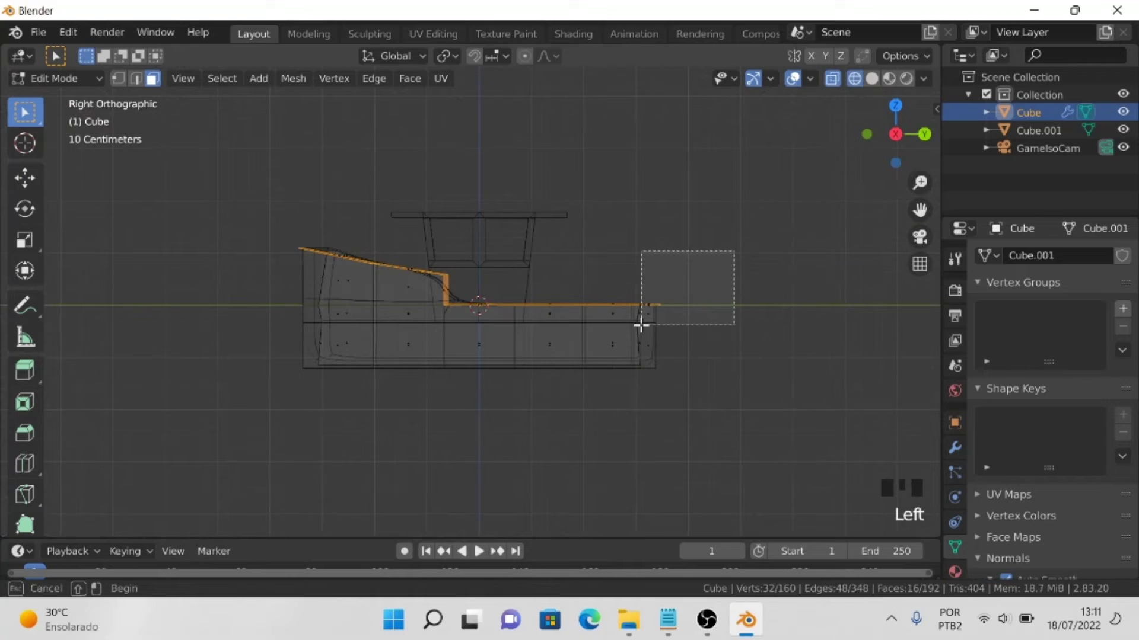
pyautogui.press('1')
pyautogui.moveTo(704, 268); pyautogui.dragTo(563, 397)
pyautogui.press('g')
pyautogui.press('y')
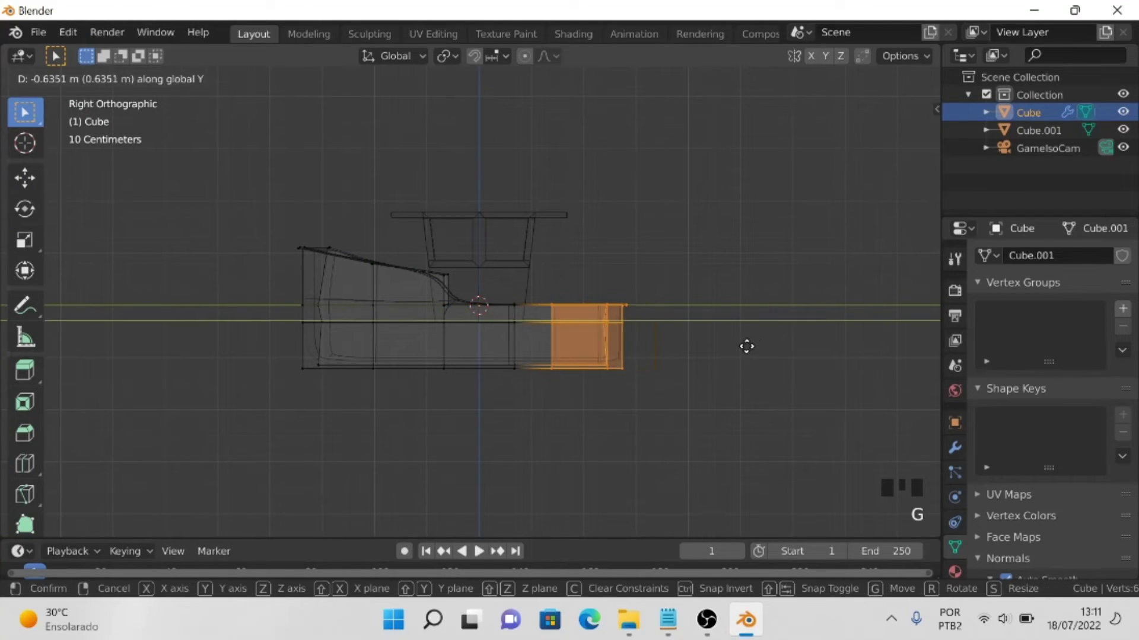
pyautogui.click(741, 347)
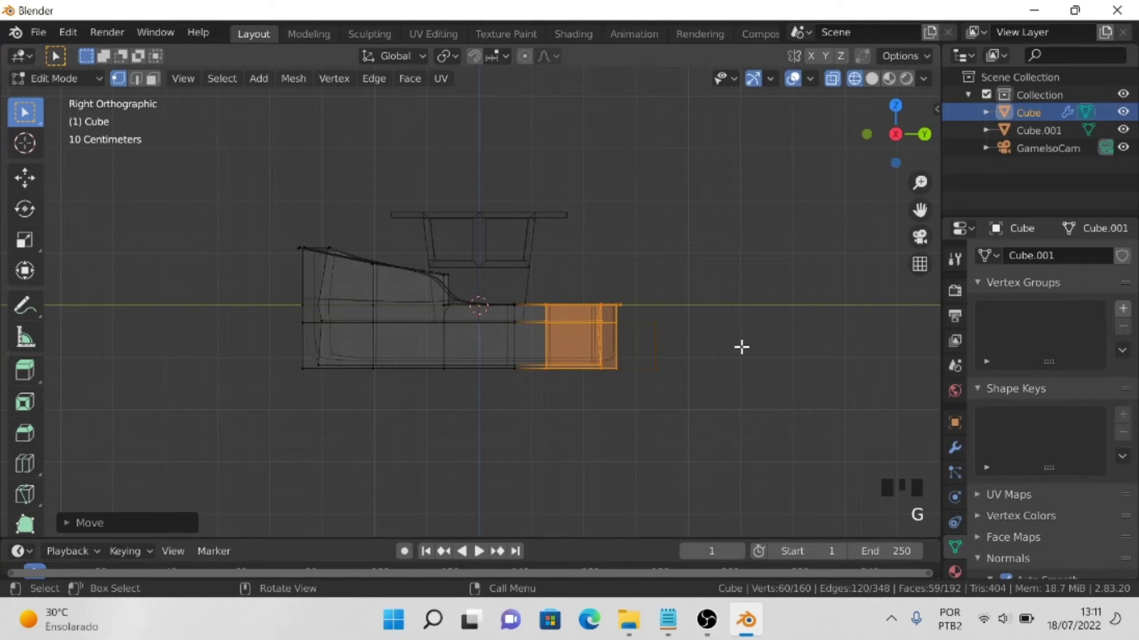
# Lower the upper stern vertices of the hull slightly along Z, then return to Object Mode and the camera view
pyautogui.moveTo(710, 249); pyautogui.dragTo(587, 324)
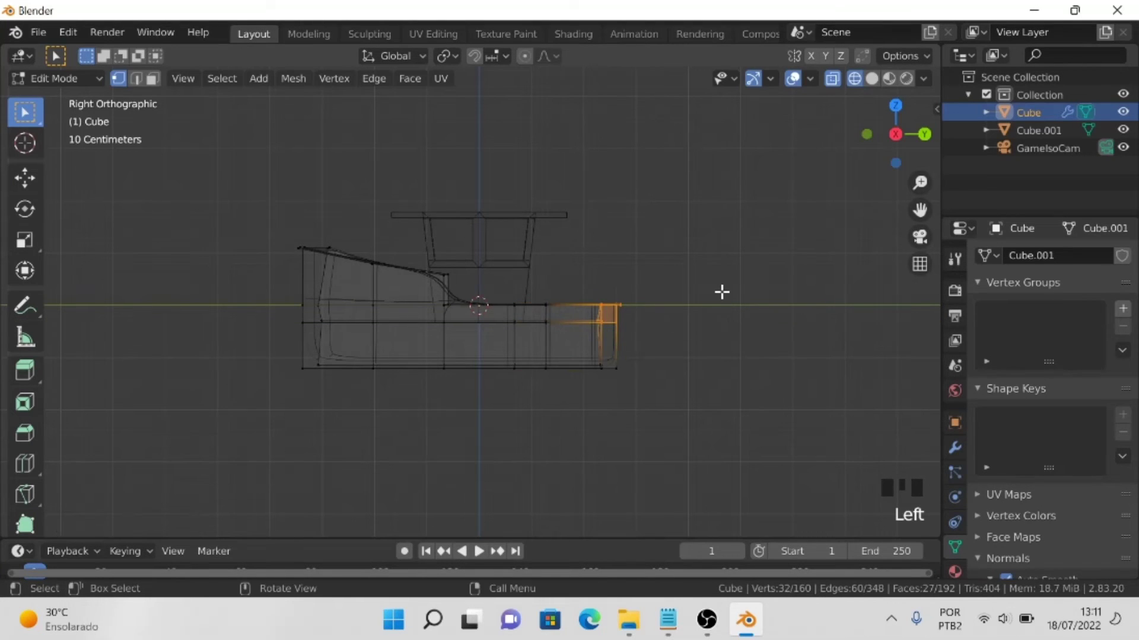
pyautogui.press('g')
pyautogui.press('z')
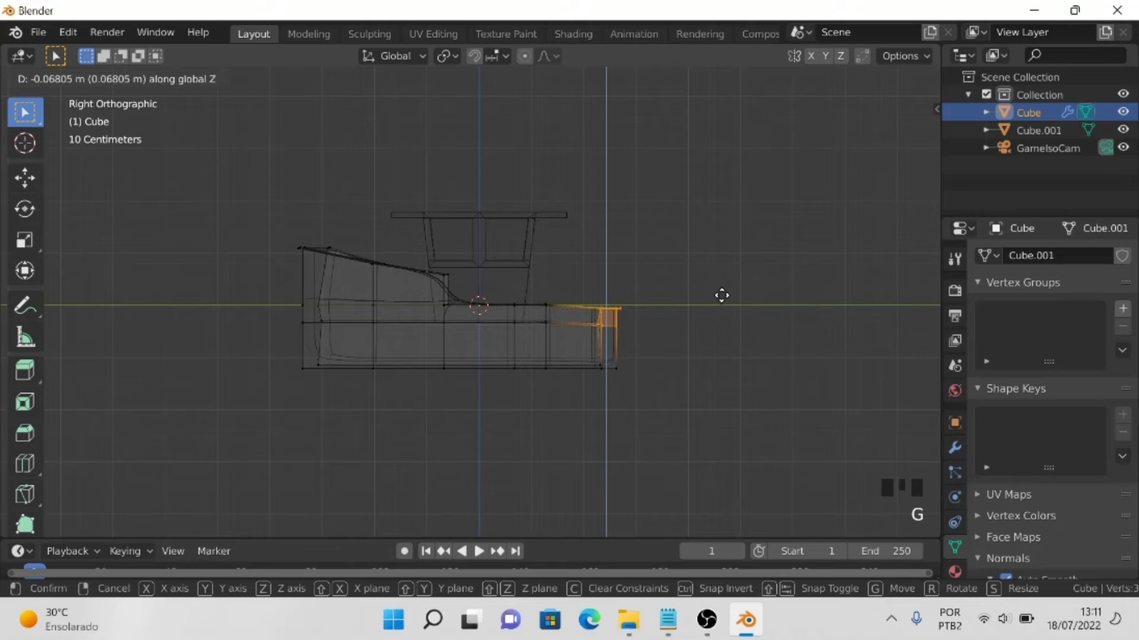
pyautogui.click(722, 295)
pyautogui.press('Tab')
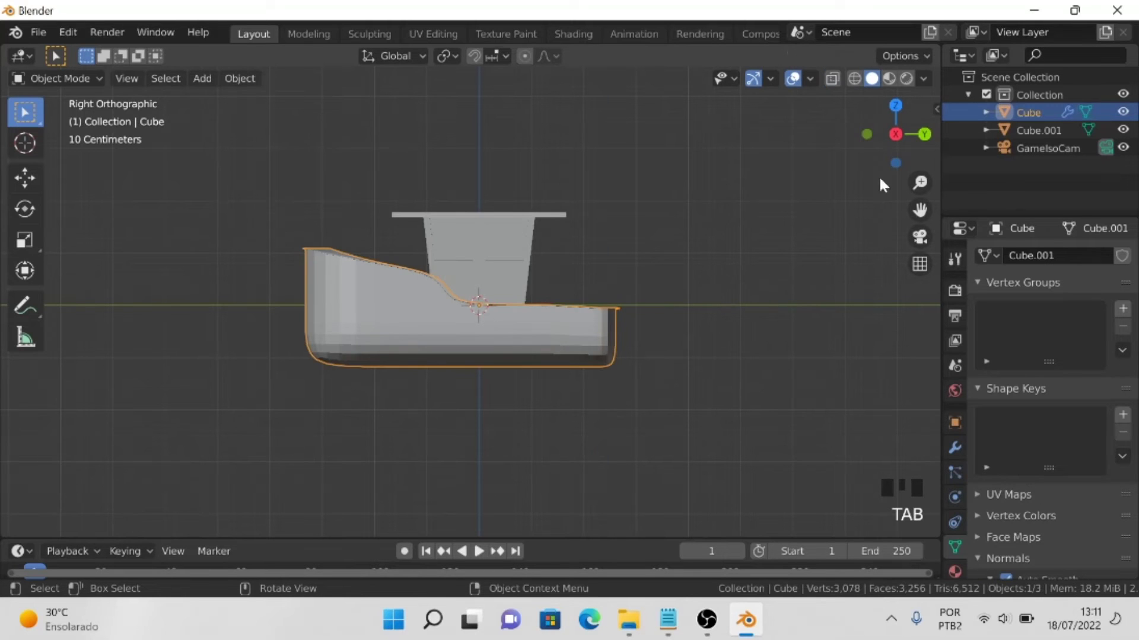
pyautogui.moveTo(877, 176); pyautogui.dragTo(902, 240)
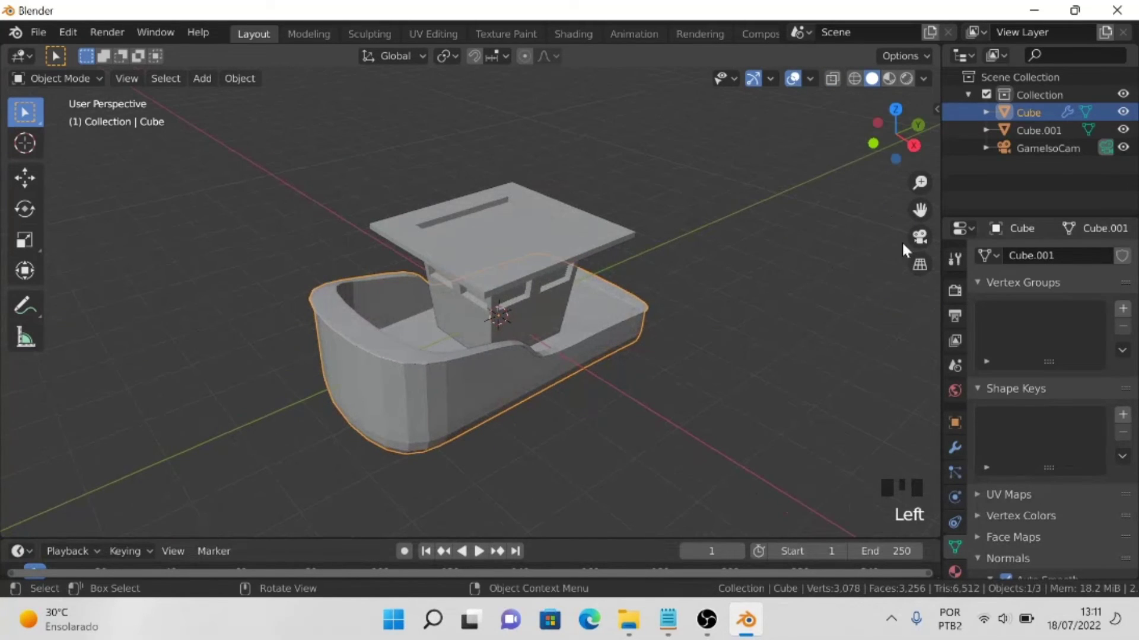
pyautogui.click(920, 237)
pyautogui.click(639, 291)
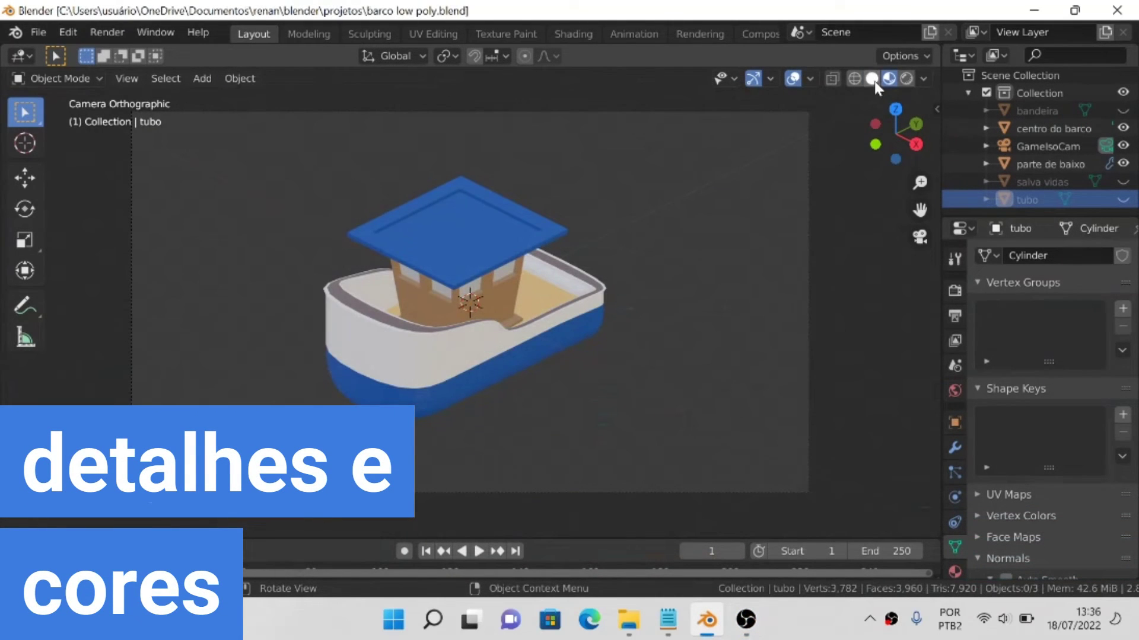
# Compare solid shading with material preview and unhide the tubo, salva vidas and bandeira objects
pyautogui.click(872, 79)
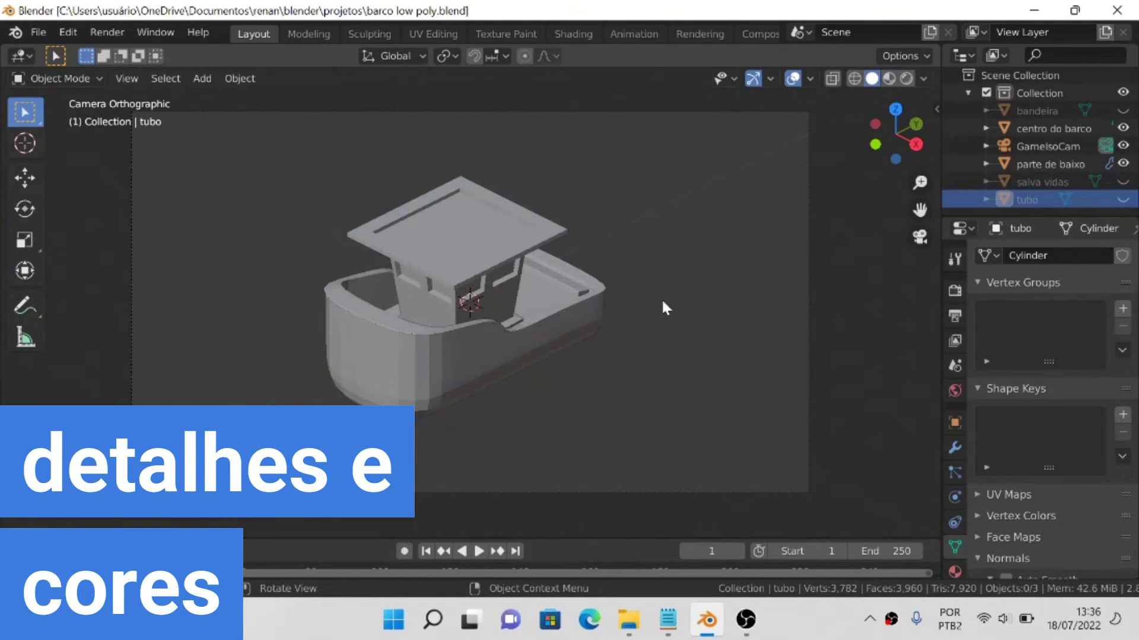
pyautogui.click(888, 79)
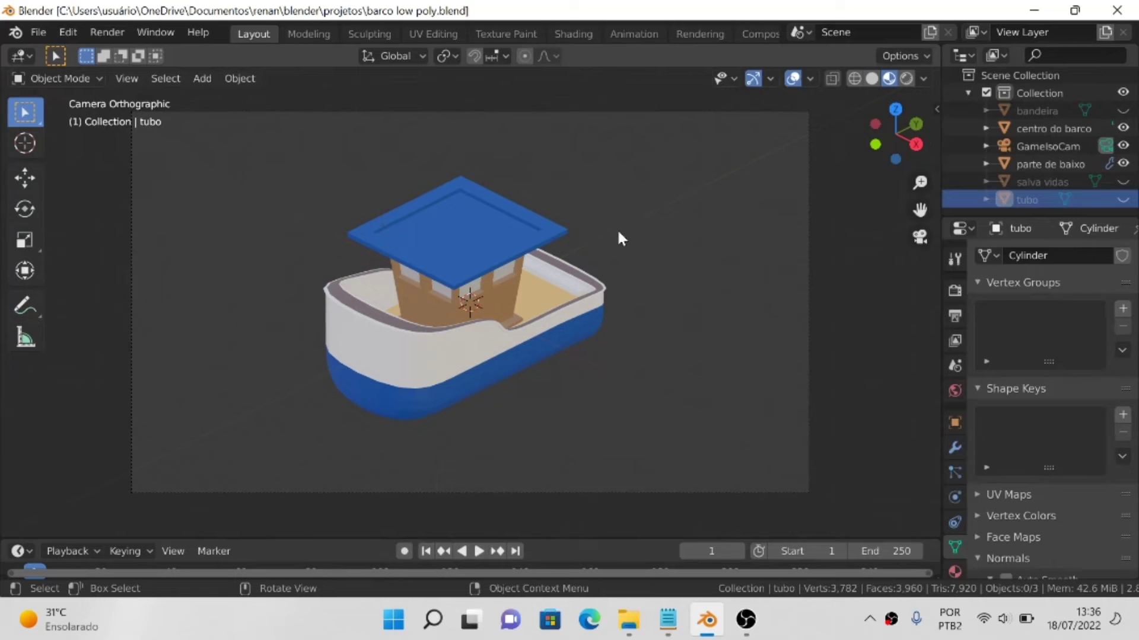
pyautogui.click(1123, 200)
pyautogui.click(1122, 182)
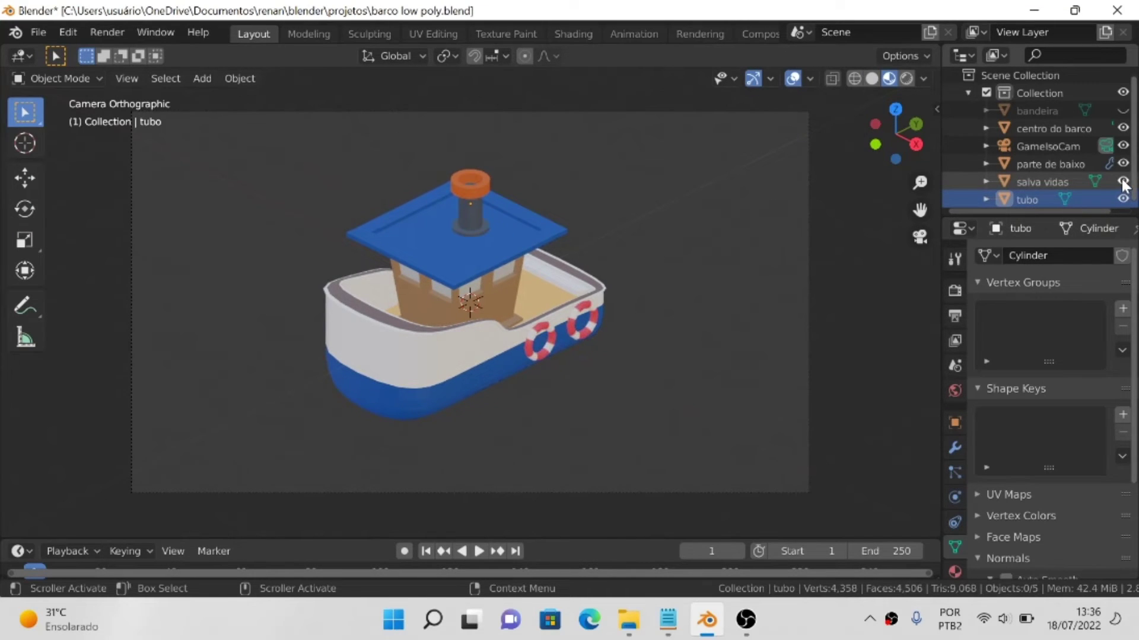
pyautogui.click(1123, 111)
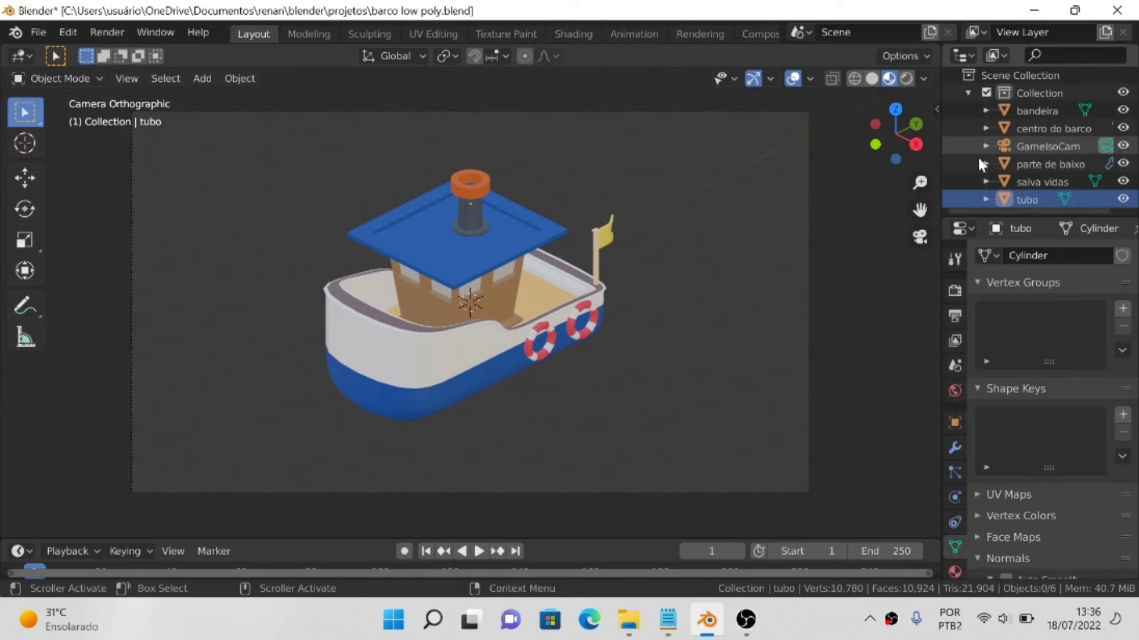
# Examine the coloured boat's funnel, life rings, flag and hull from several angles and return to the camera view
pyautogui.click(920, 238)
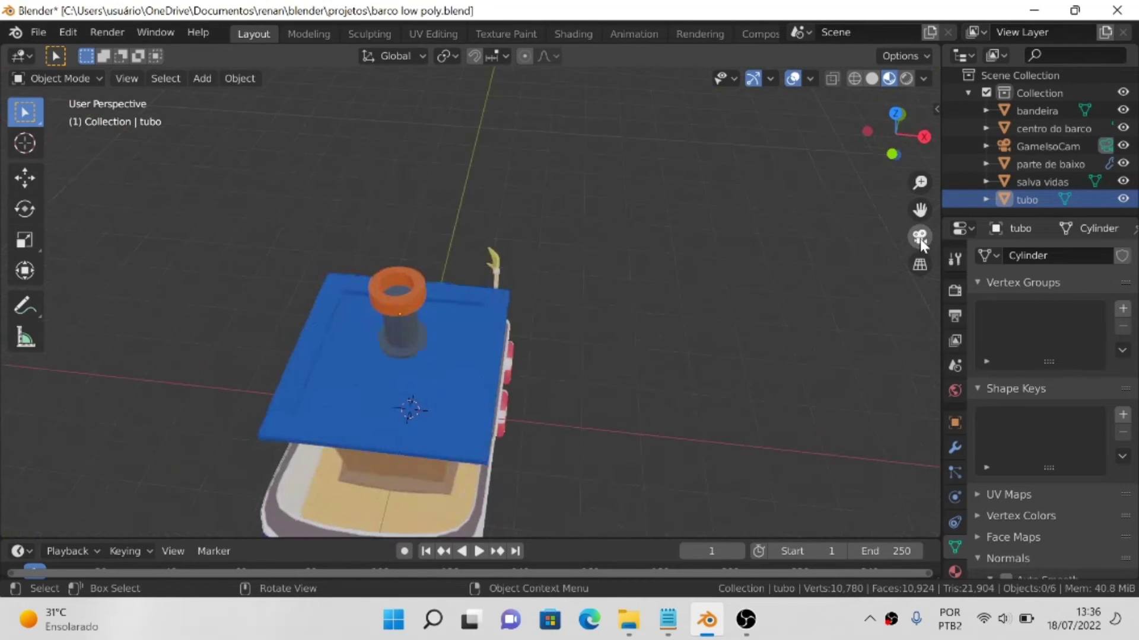
pyautogui.moveTo(895, 136); pyautogui.dragTo(802, 195)
pyautogui.click(247, 300)
pyautogui.rightClick(247, 300)
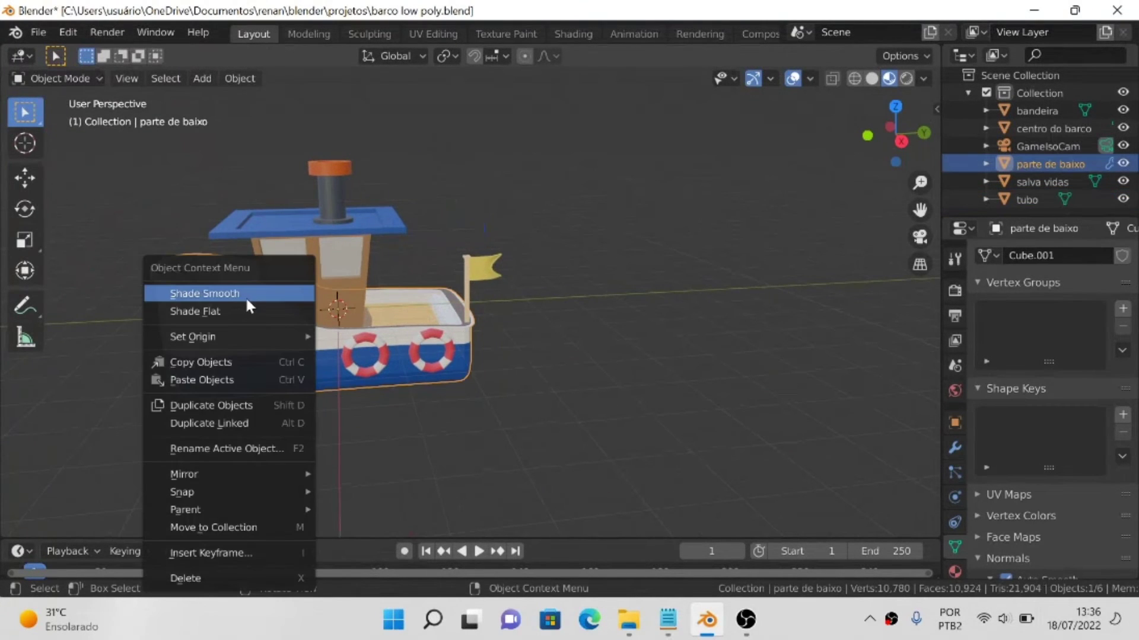
pyautogui.press('Escape')
pyautogui.scroll(2, 259, 326)
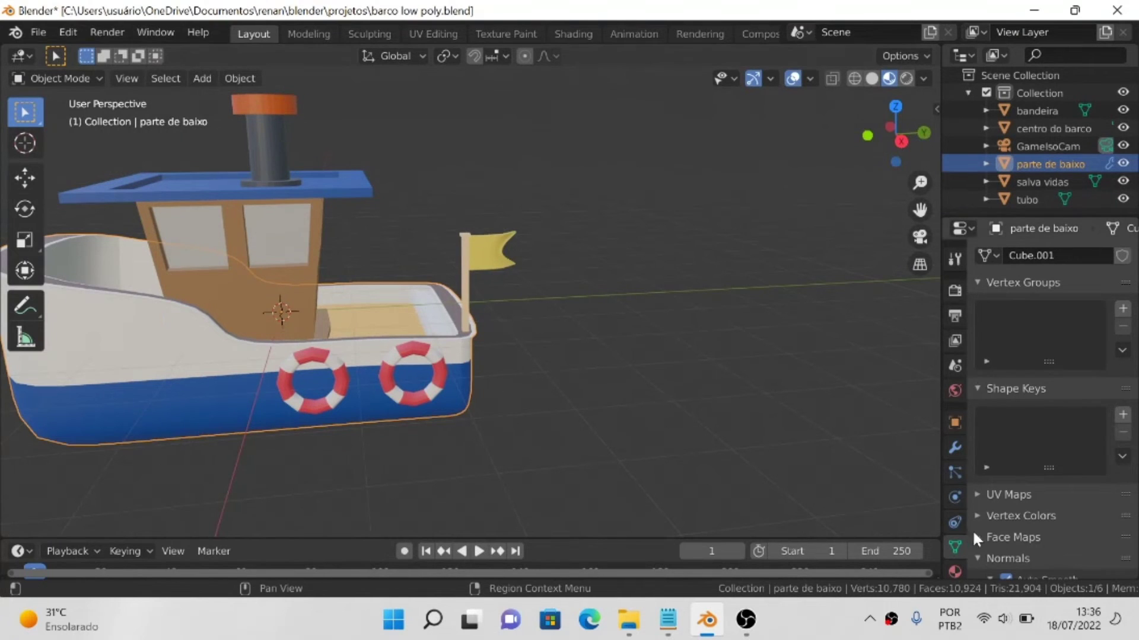
pyautogui.moveTo(883, 147); pyautogui.dragTo(1052, 167)
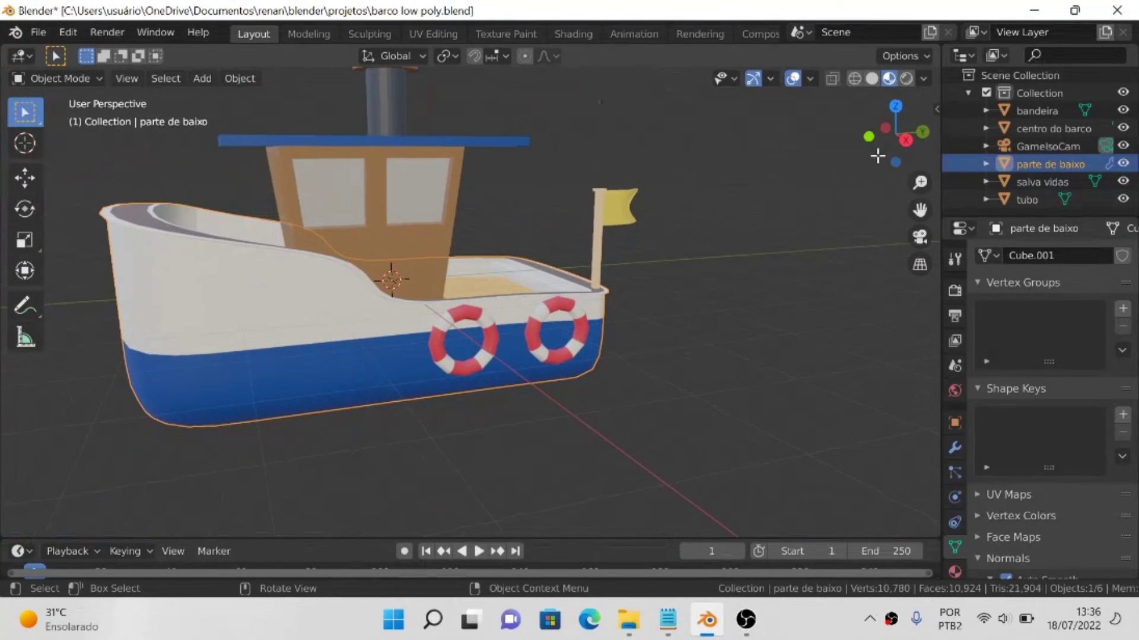
pyautogui.moveTo(877, 155); pyautogui.dragTo(900, 223)
pyautogui.click(920, 237)
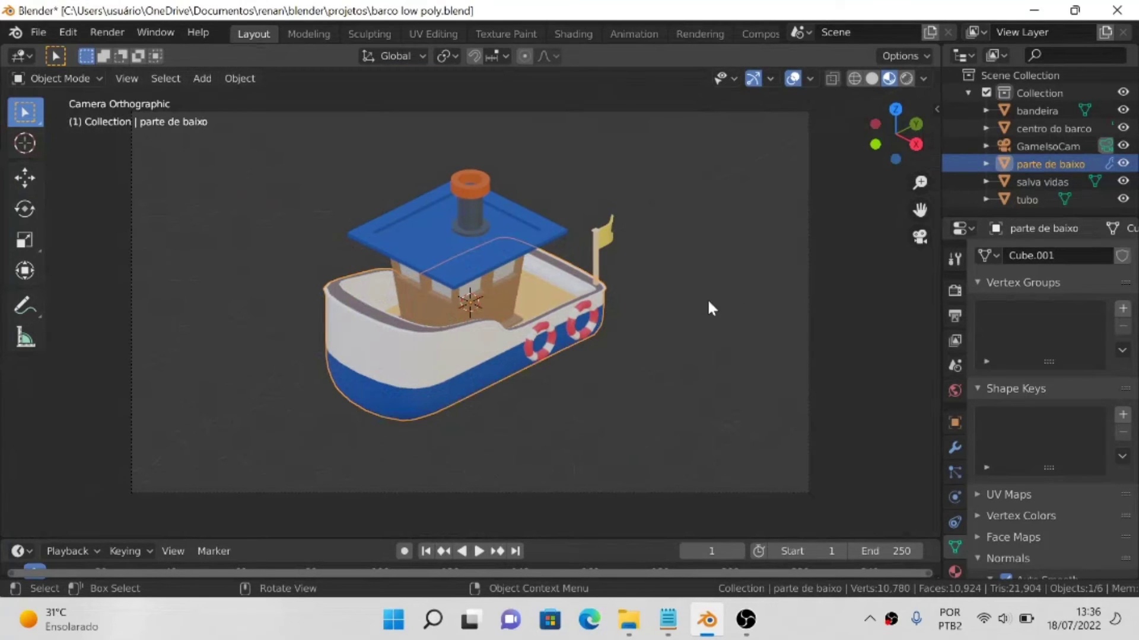
pyautogui.click(558, 357)
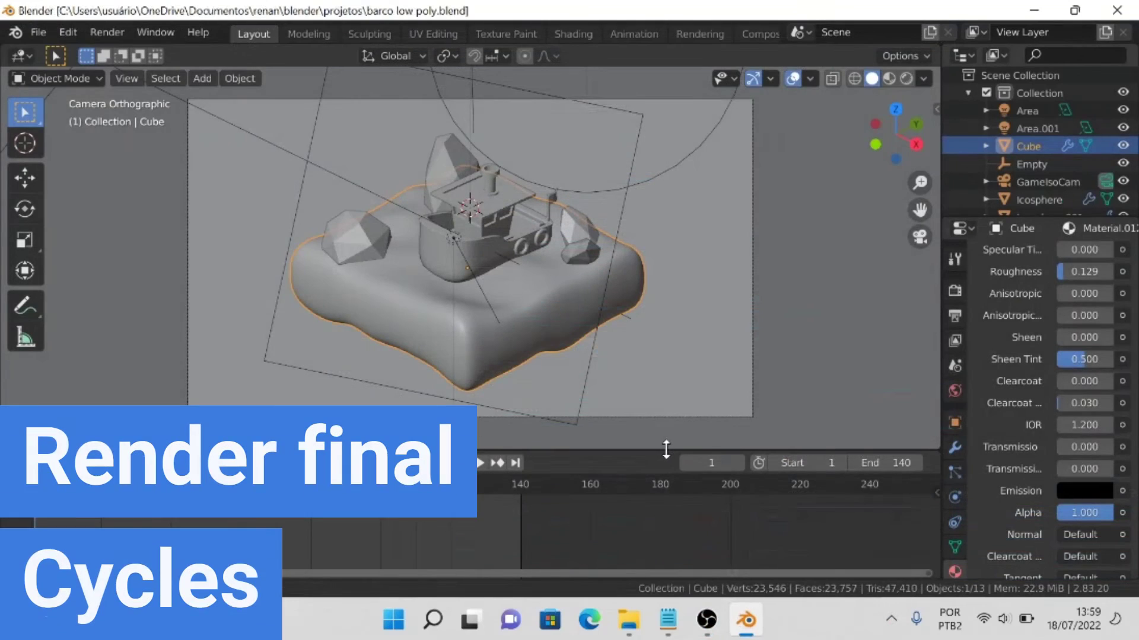
# Reduce the timeline height and set the scene's render engine to Cycles
pyautogui.moveTo(673, 452); pyautogui.dragTo(646, 511)
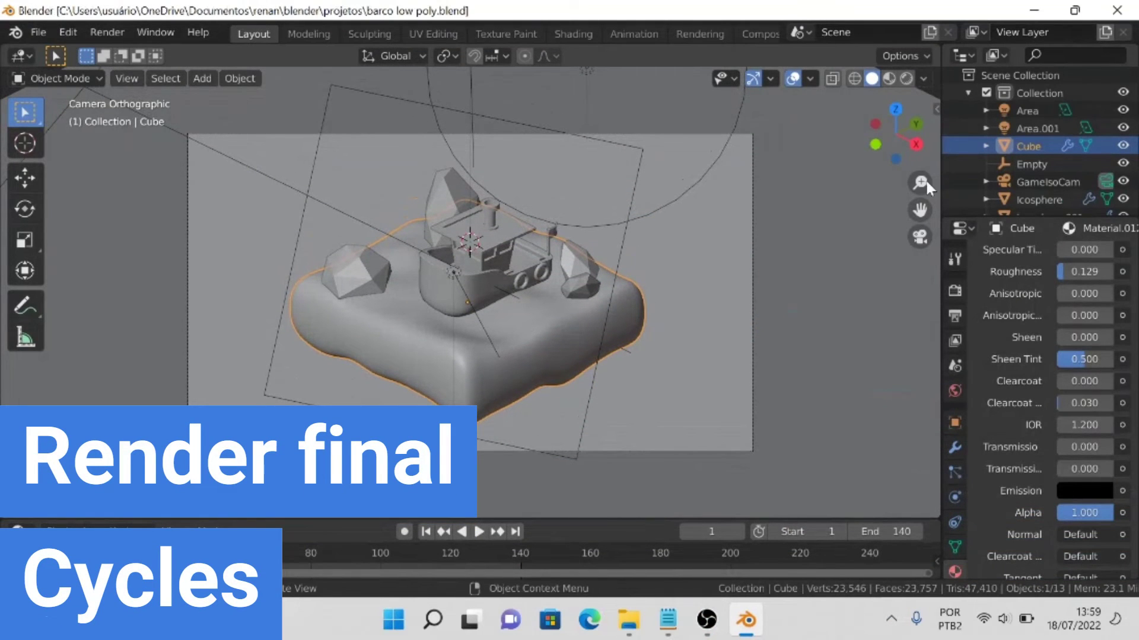
pyautogui.scroll(4, 977, 349)
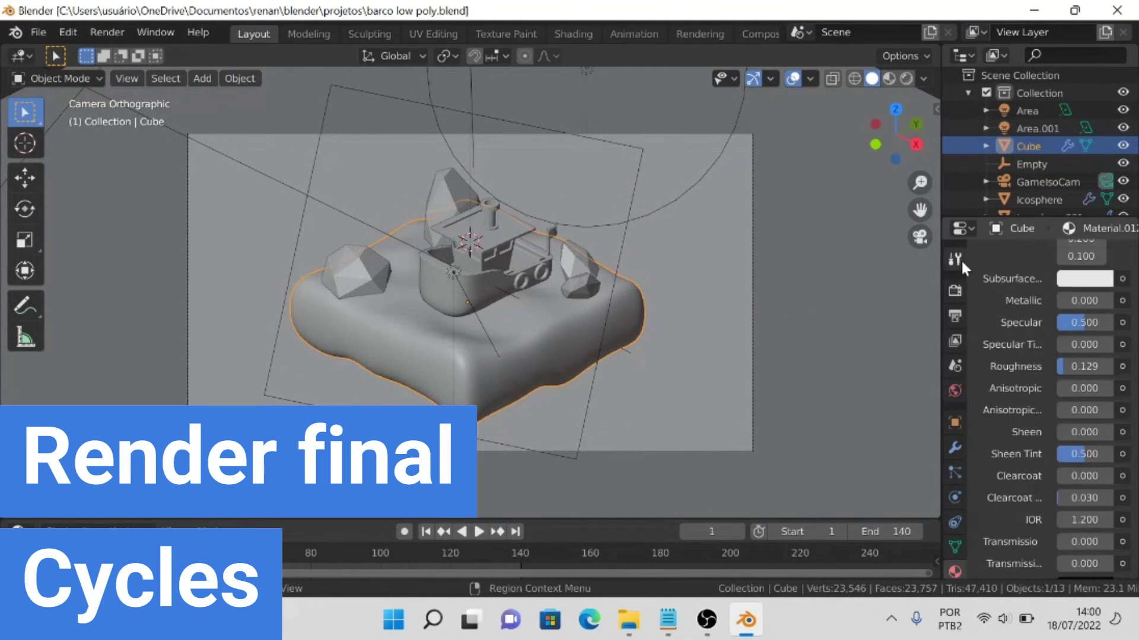
pyautogui.click(956, 259)
pyautogui.click(956, 291)
pyautogui.click(1094, 256)
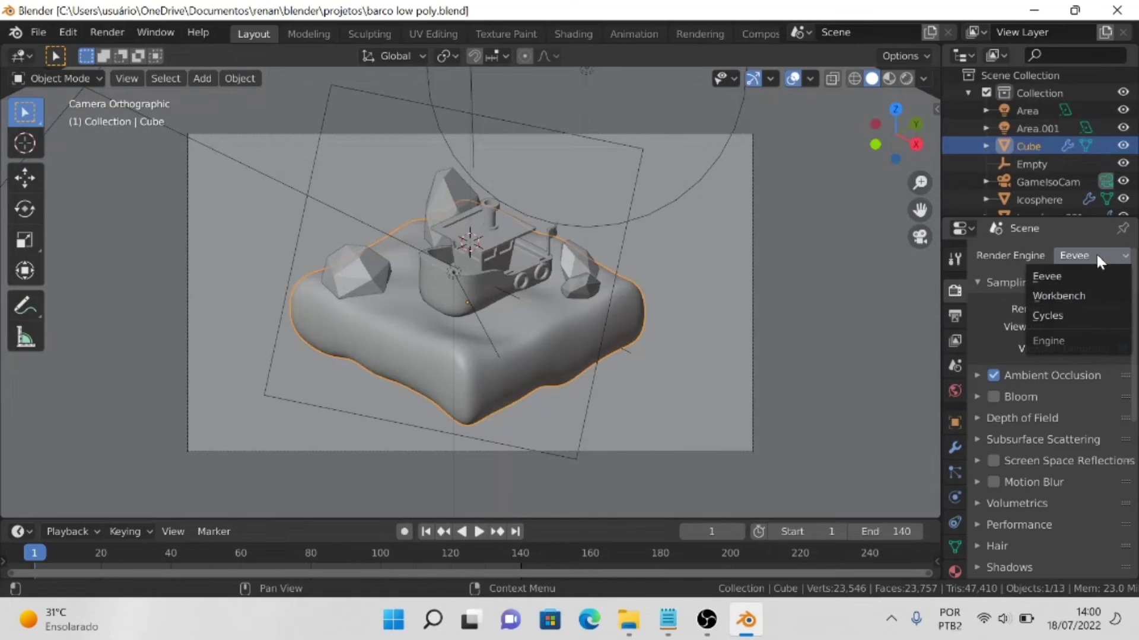
pyautogui.click(1057, 317)
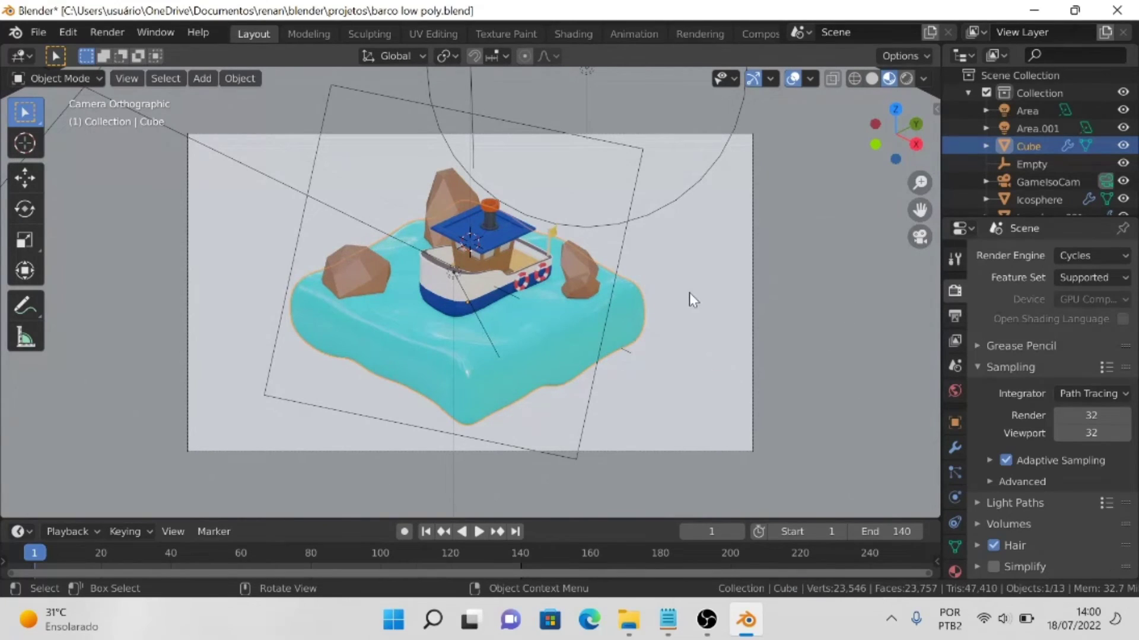
# Set the Transmission of the water block's material to 1.000
pyautogui.click(952, 549)
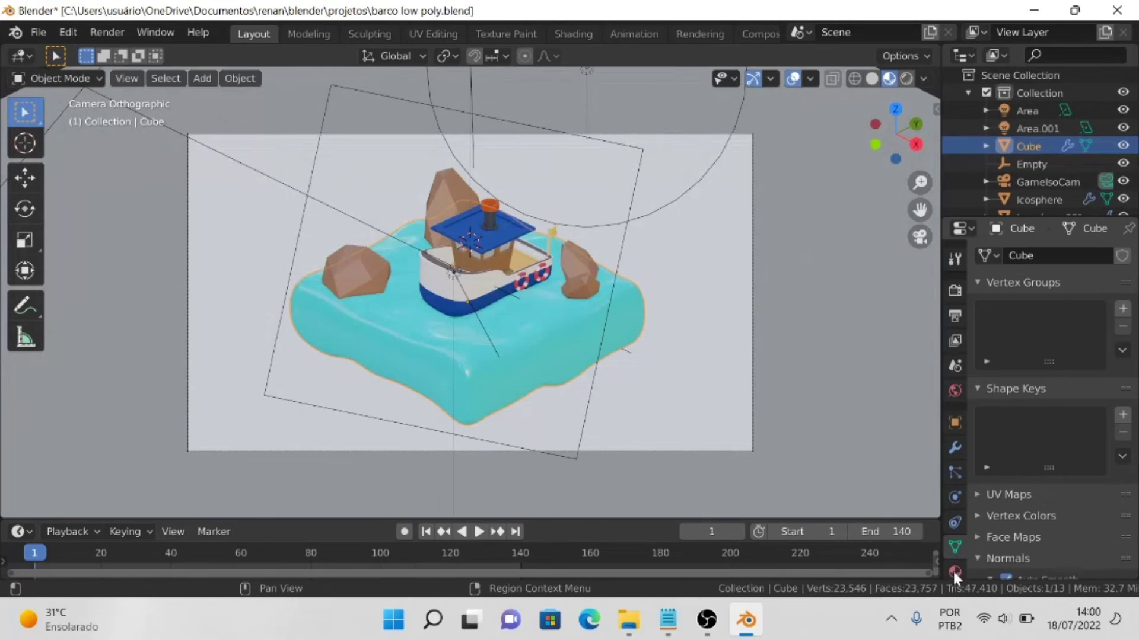
pyautogui.click(953, 570)
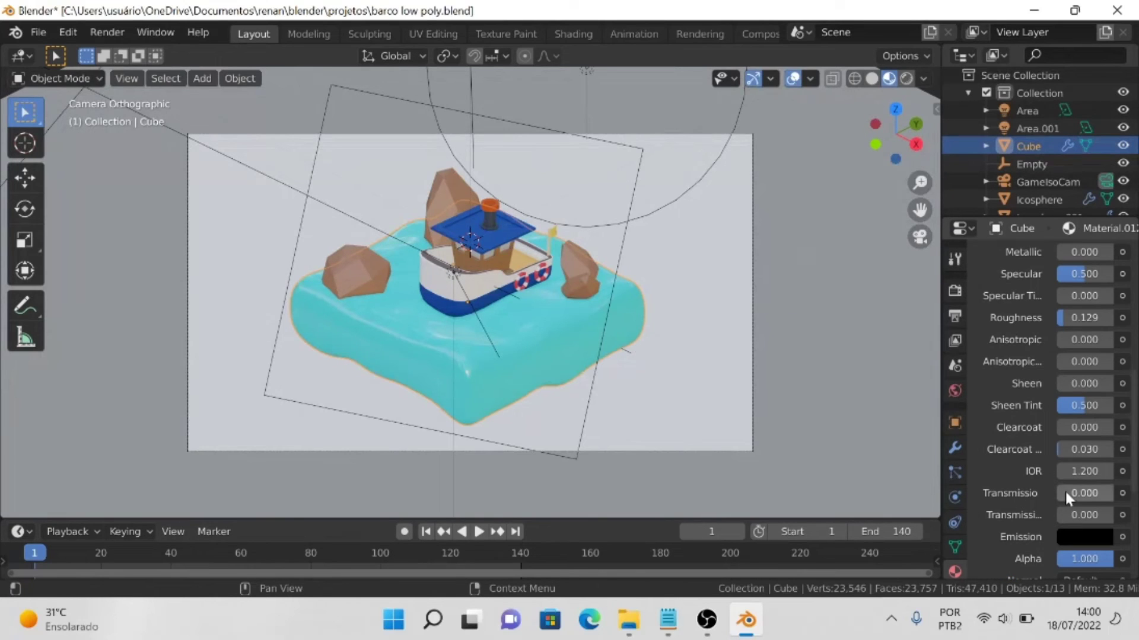
pyautogui.moveTo(1065, 489); pyautogui.dragTo(1112, 489)
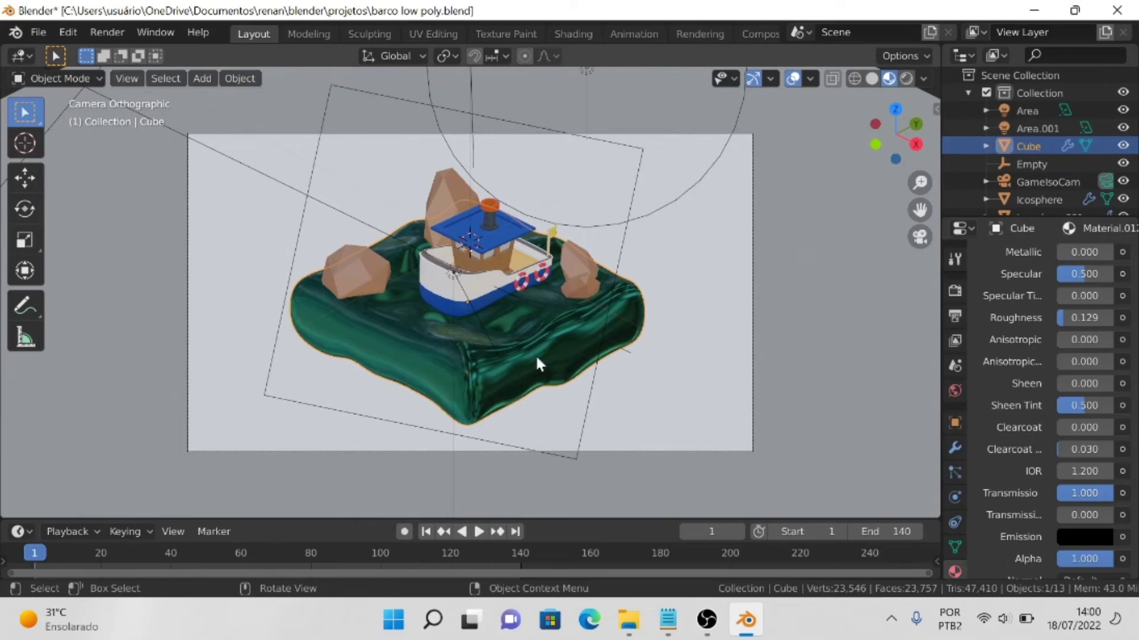
# Preview the Cycles scene in rendered viewport shading with the viewport overlays hidden
pyautogui.click(906, 79)
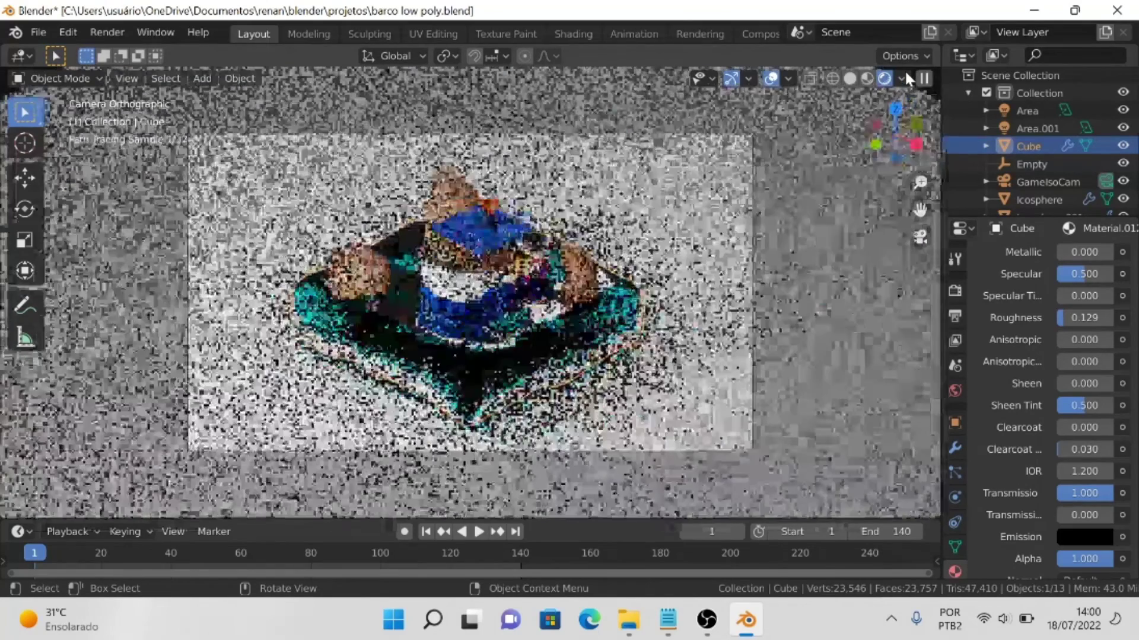
pyautogui.press('z')
pyautogui.click(906, 78)
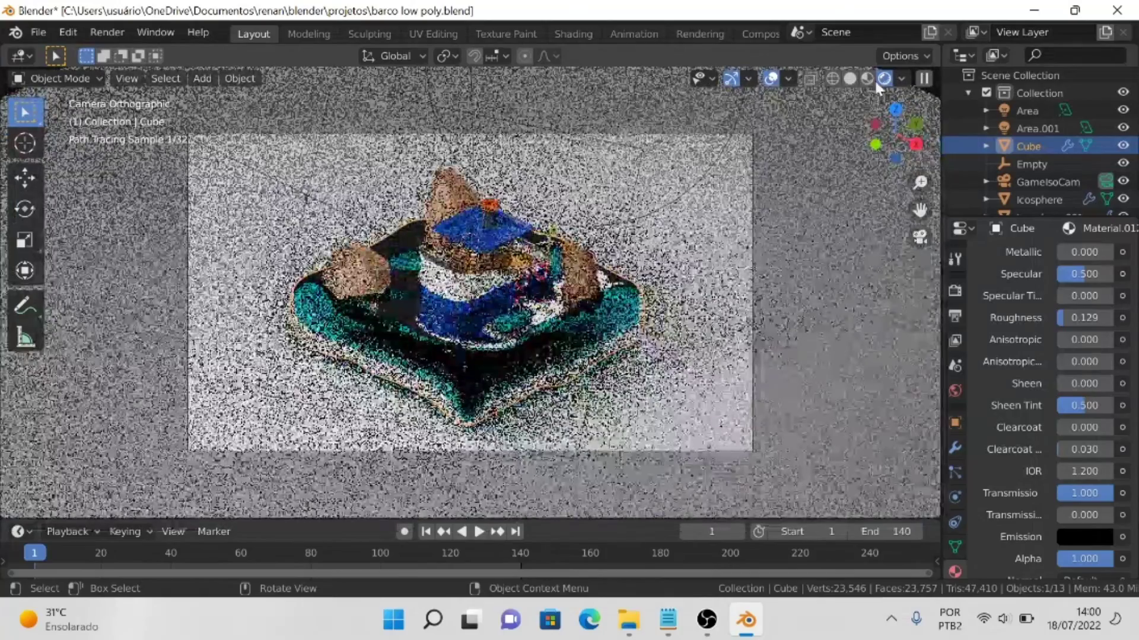
pyautogui.click(855, 81)
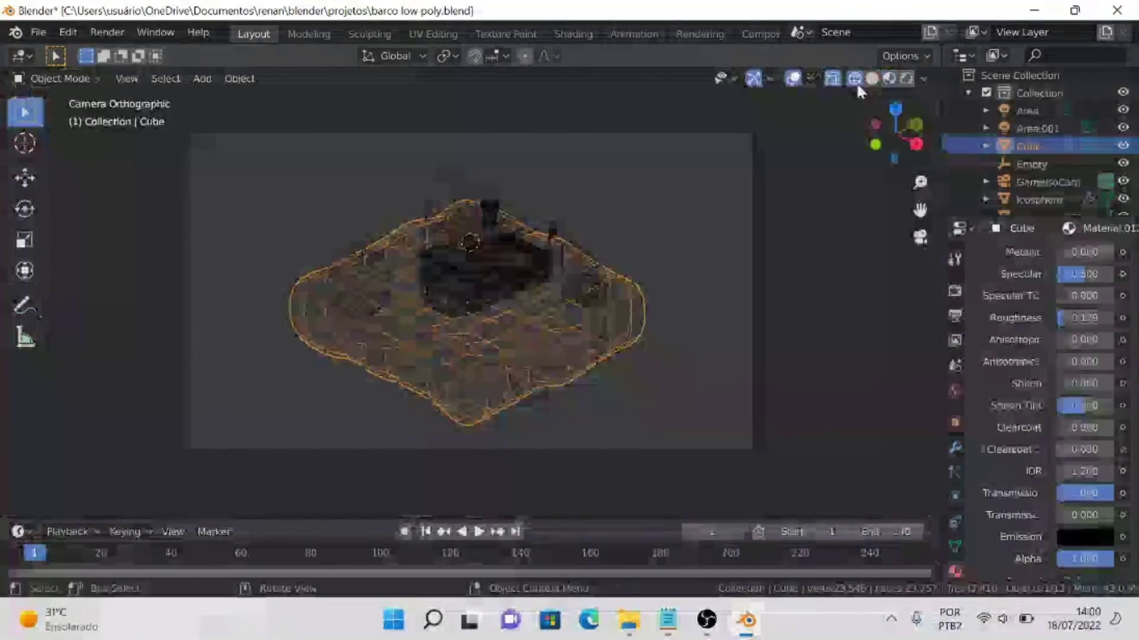
pyautogui.click(872, 81)
pyautogui.click(902, 83)
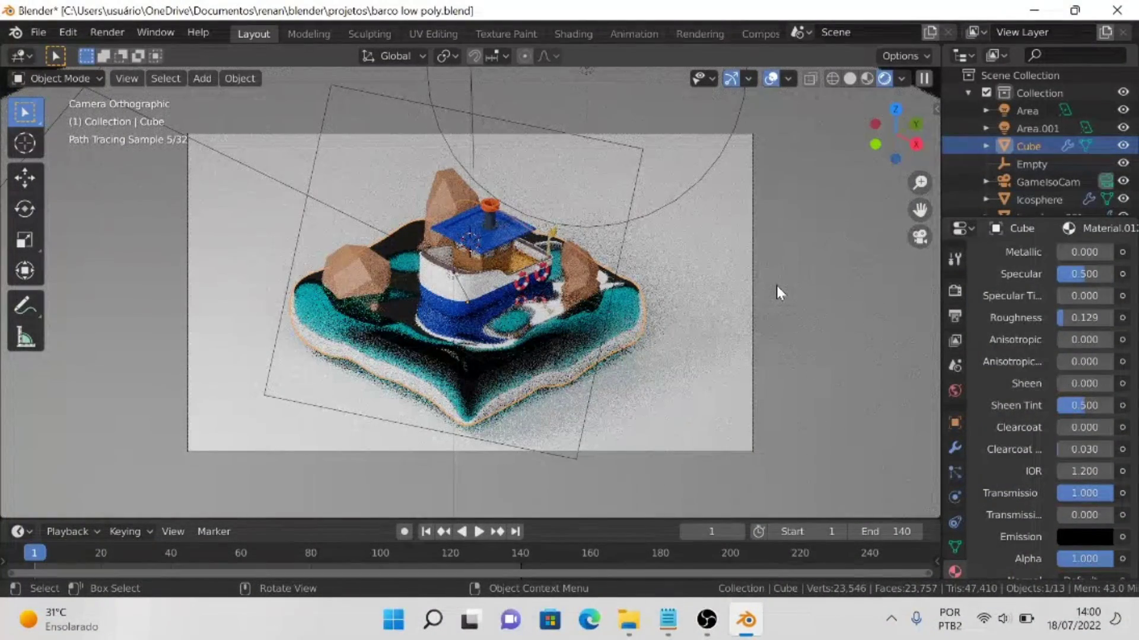
pyautogui.click(771, 78)
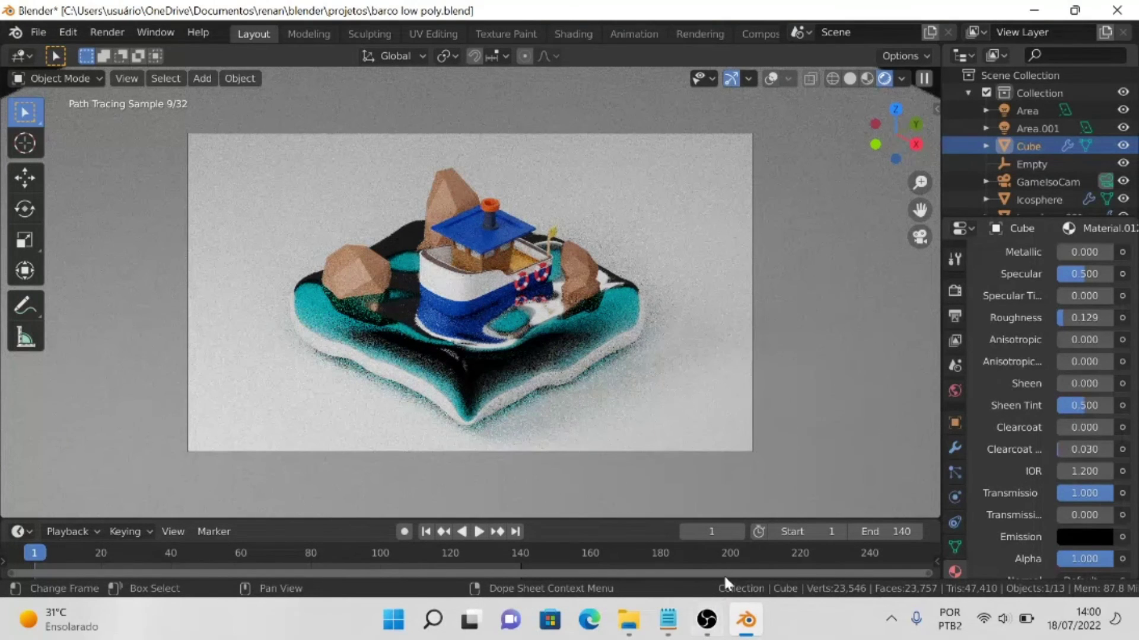
# Return to material preview and examine the boat, rocks and water block from several angles
pyautogui.click(866, 79)
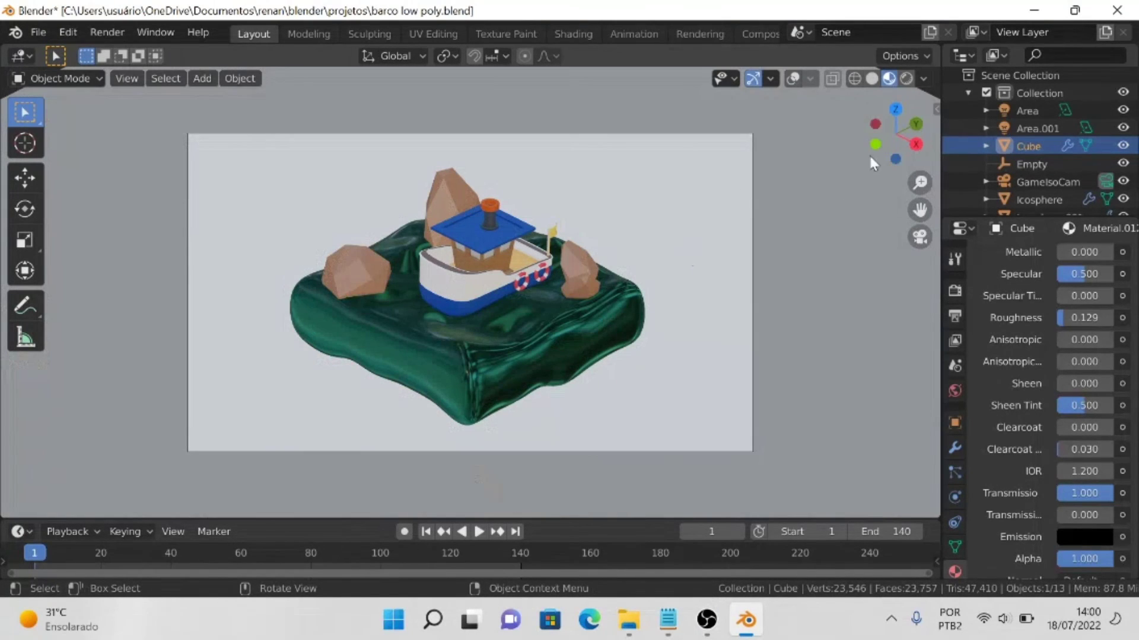
pyautogui.click(538, 269)
pyautogui.moveTo(888, 136); pyautogui.dragTo(863, 126)
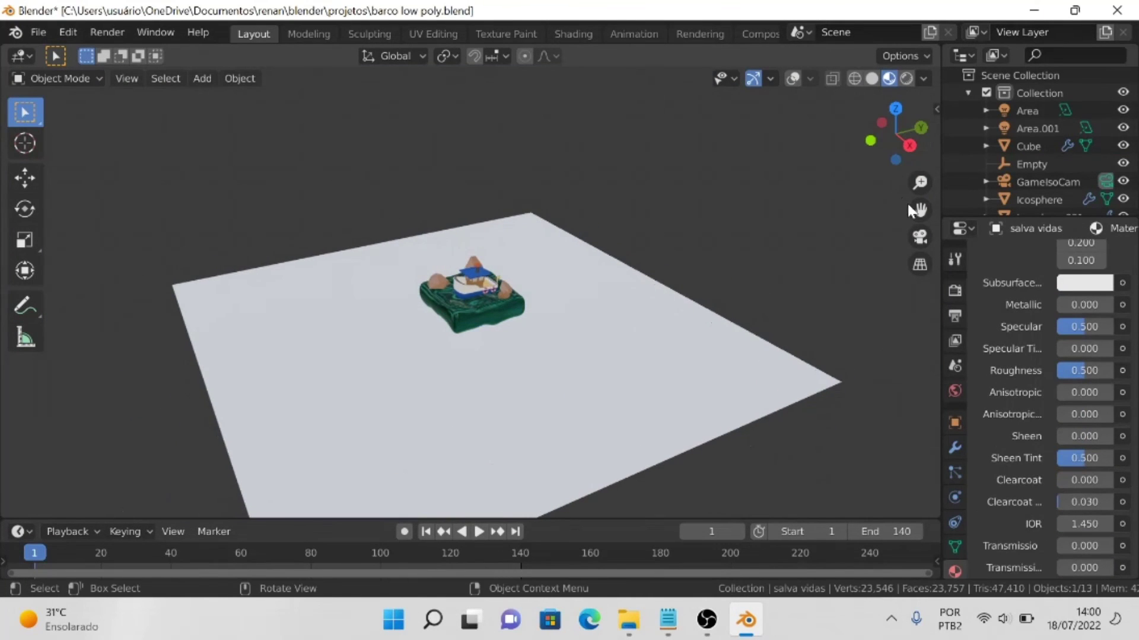
pyautogui.moveTo(910, 211); pyautogui.dragTo(807, 317)
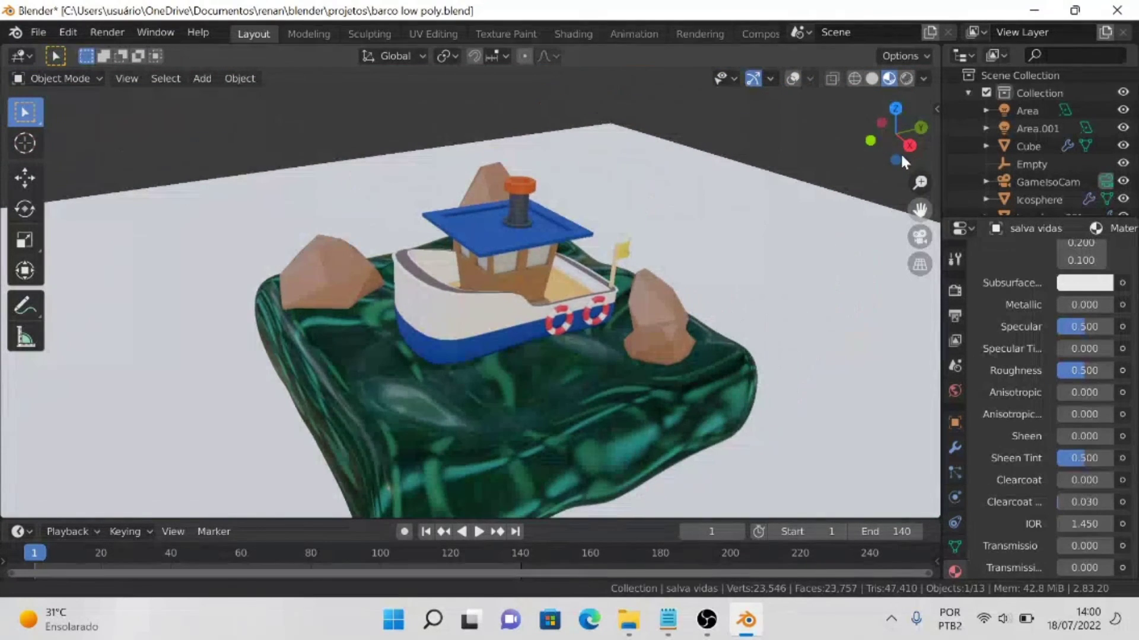
pyautogui.moveTo(884, 126); pyautogui.dragTo(824, 89)
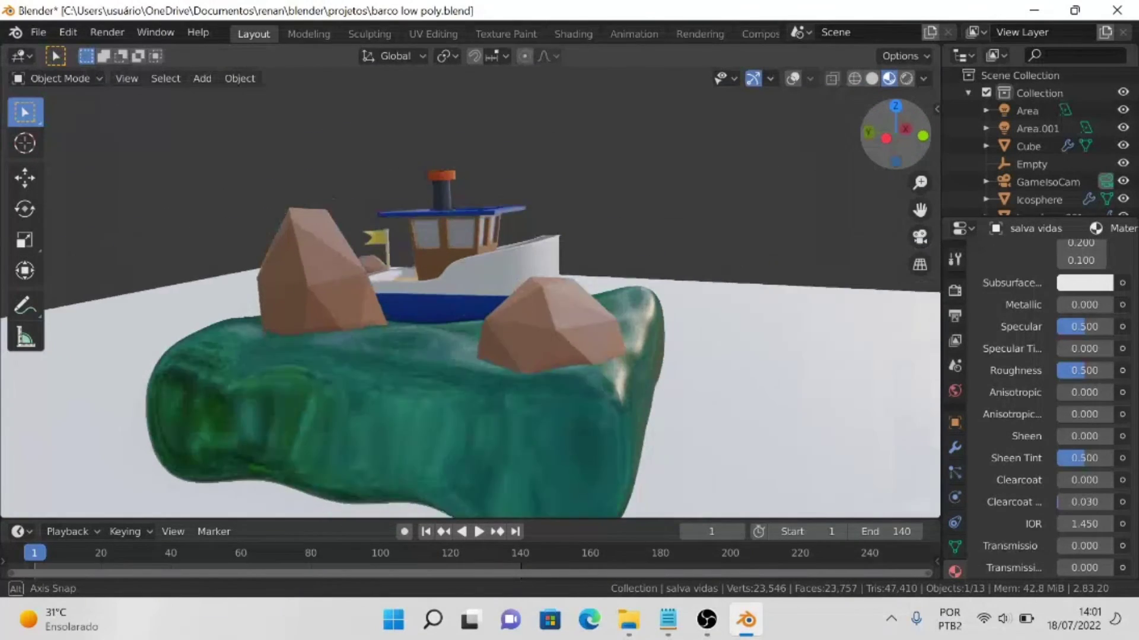